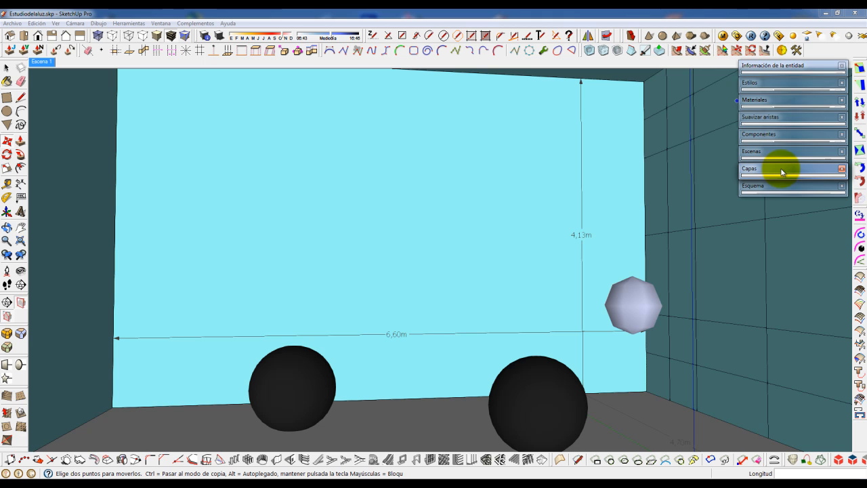
Place a V-Ray omni light on the floor between the two spheres and raise it about 2.16 m.
click(793, 35)
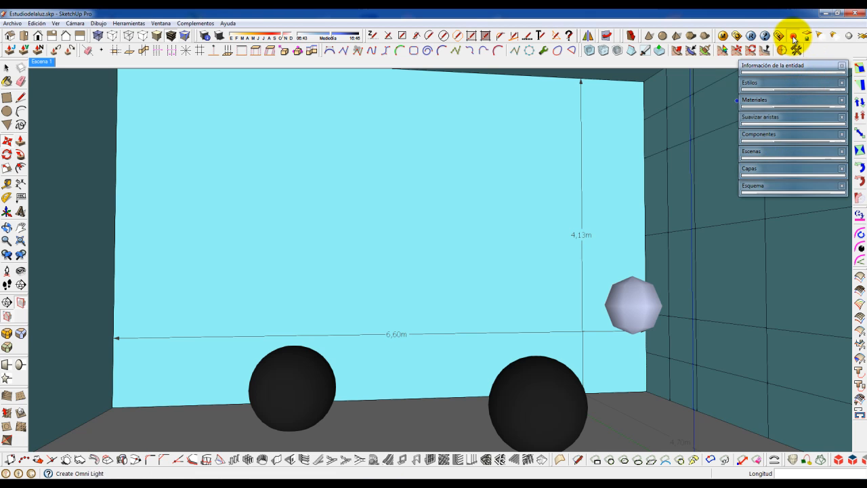
click(399, 415)
key(m)
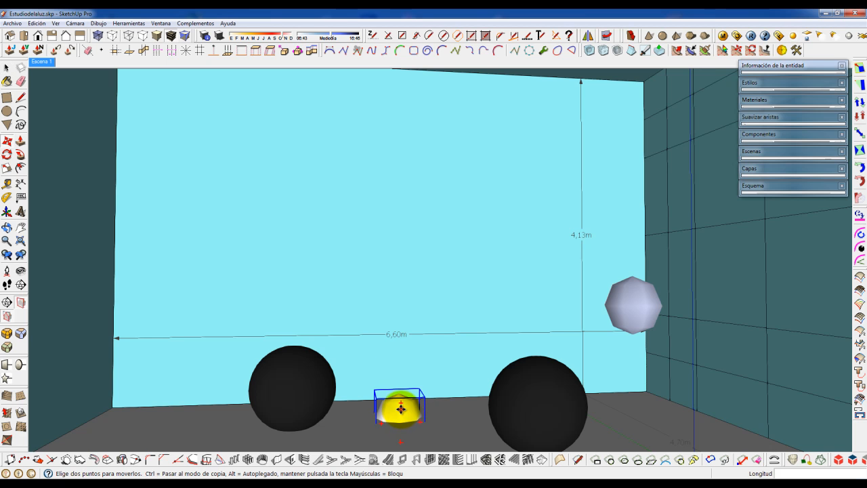
click(403, 411)
click(400, 203)
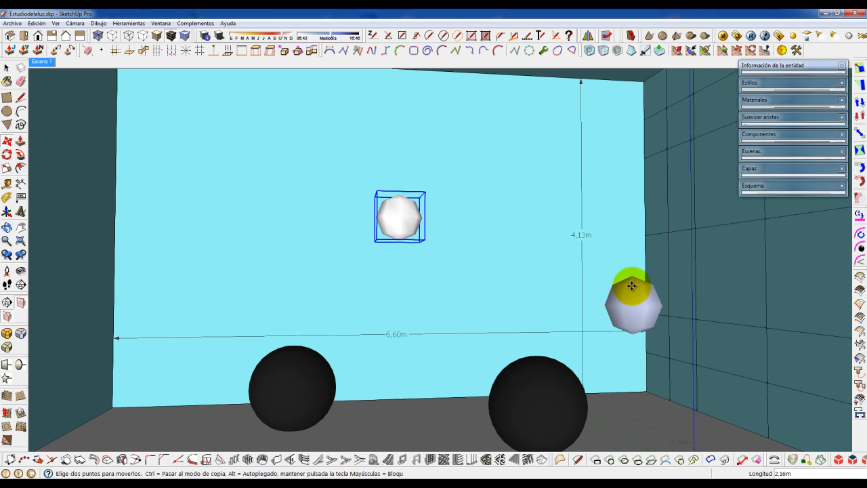
Delete the old omni light beside the tiled wall.
key(space)
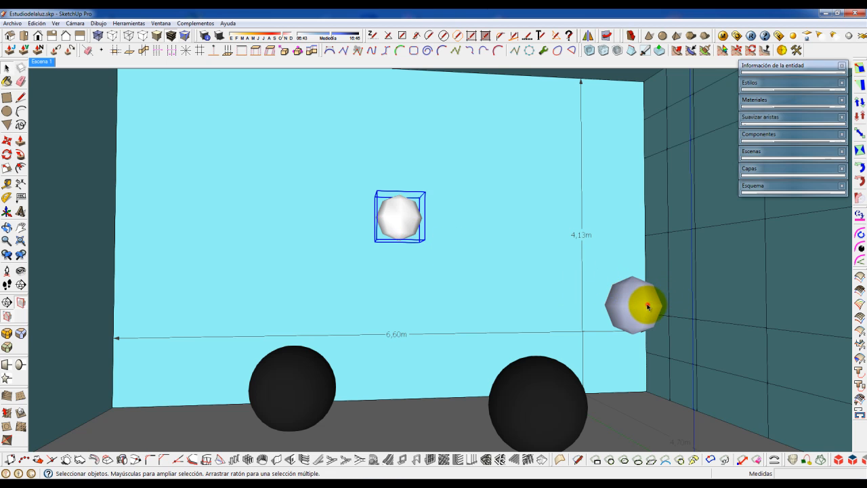
click(644, 312)
key(Delete)
Assign the new omni light to the L.Omni layer.
click(401, 222)
click(787, 71)
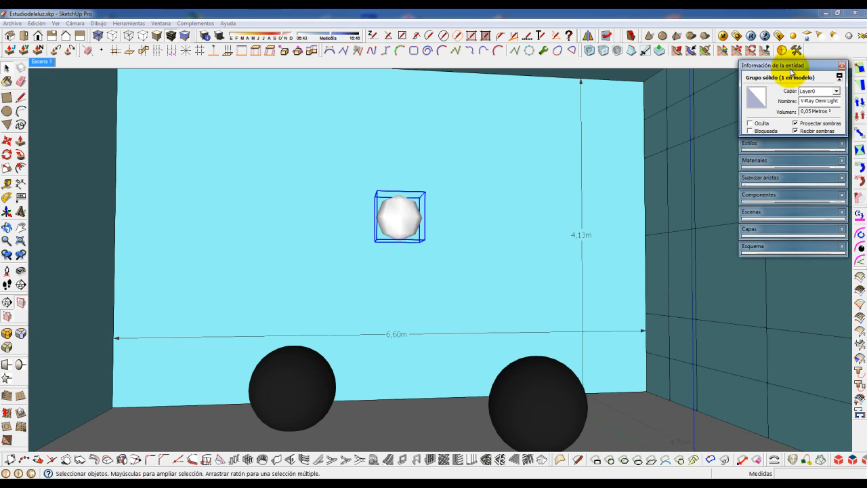
click(816, 90)
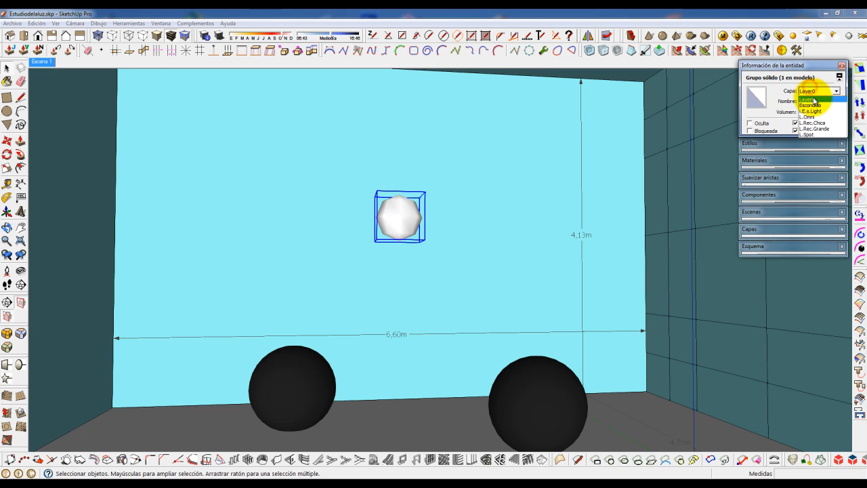
click(809, 116)
click(796, 65)
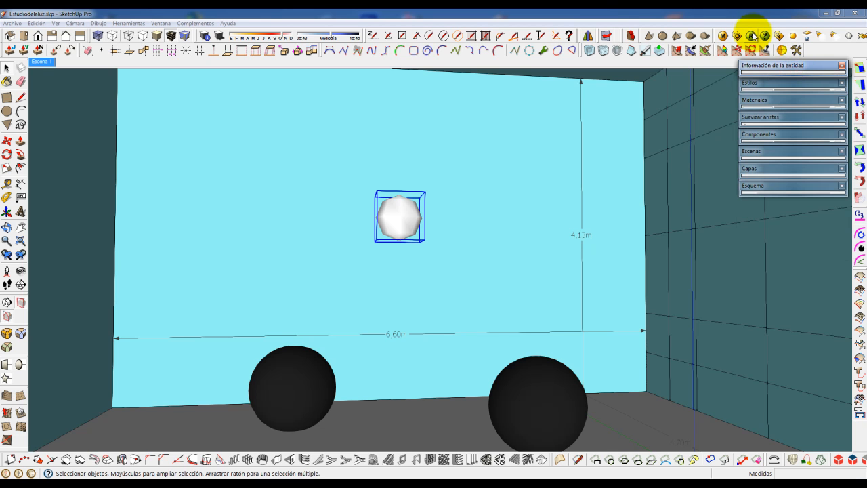
Render the scene with V-Ray and place the frame buffer so the omni light stays accessible.
click(750, 35)
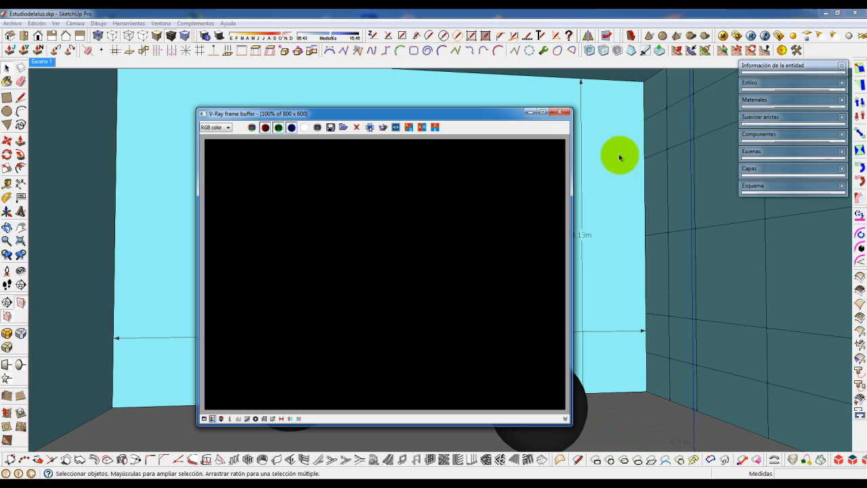
drag(465, 112, 422, 80)
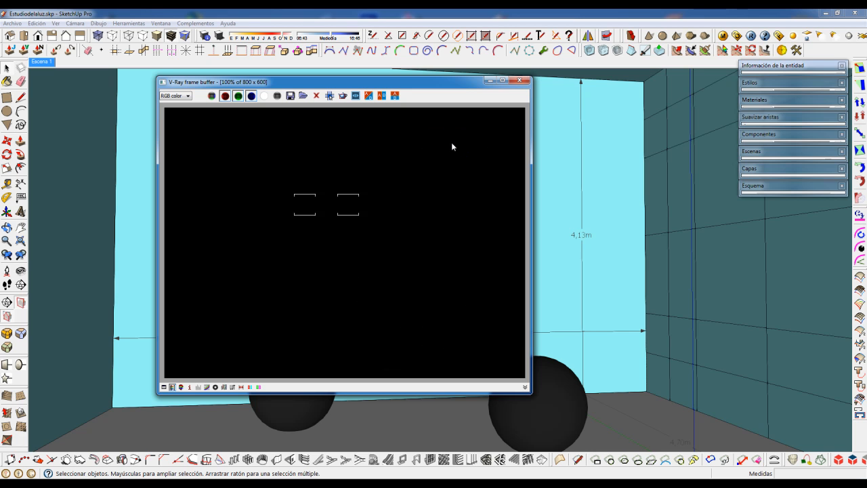
drag(443, 87, 304, 104)
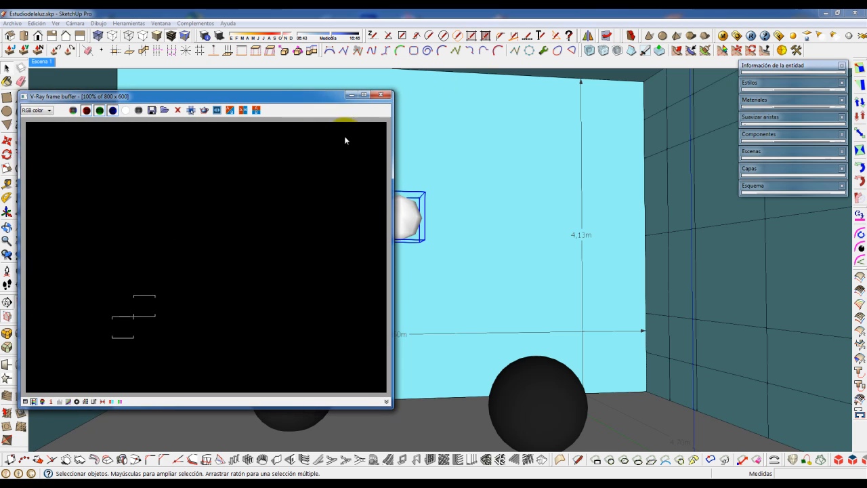
Open the omni light's V-Ray settings and examine its intensity units, decay types and shadow options, keeping Inverse Square decay.
right_click(405, 208)
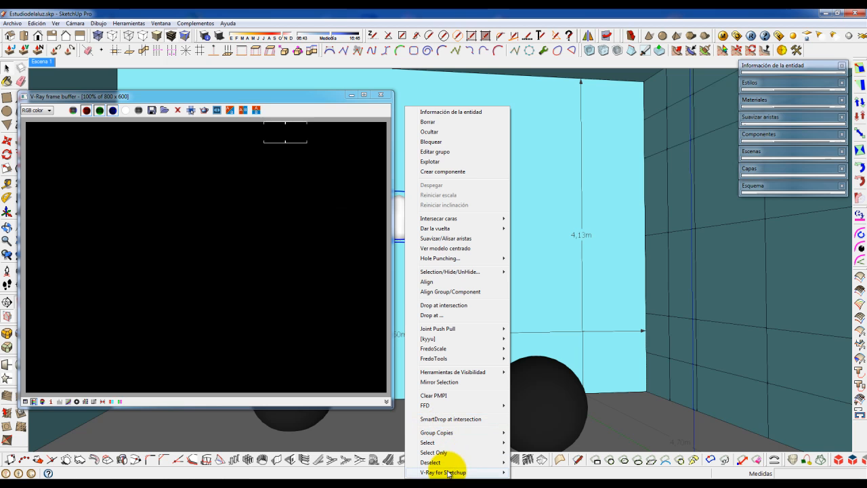
mouse_move(474, 472)
click(535, 472)
drag(463, 158, 585, 83)
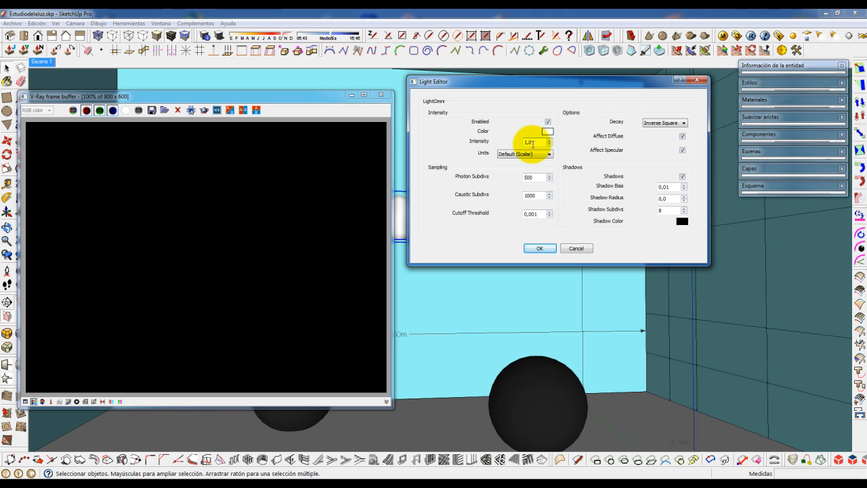
click(523, 153)
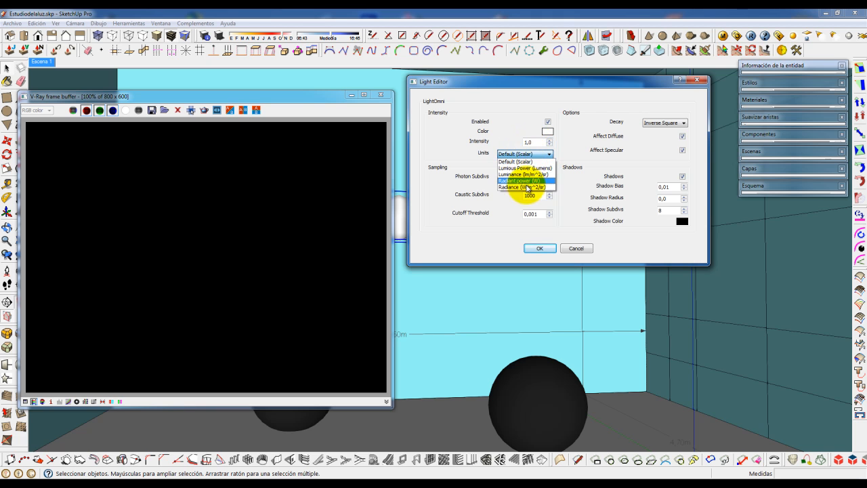
click(570, 151)
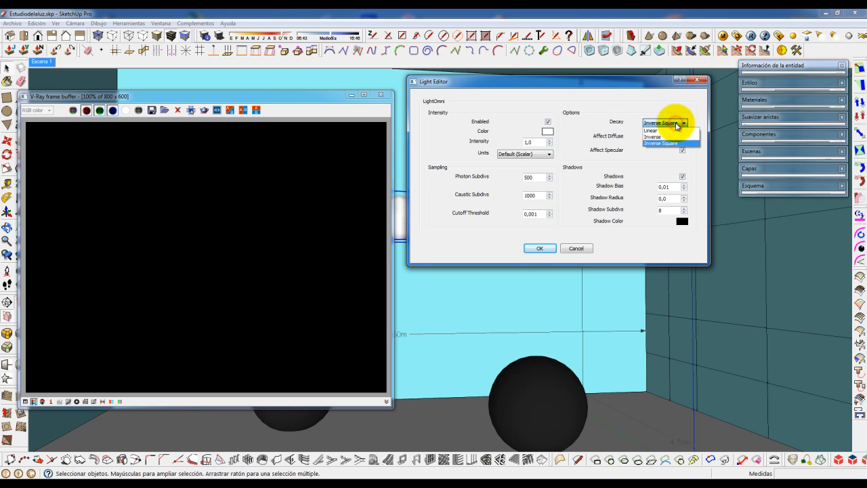
click(671, 124)
click(656, 143)
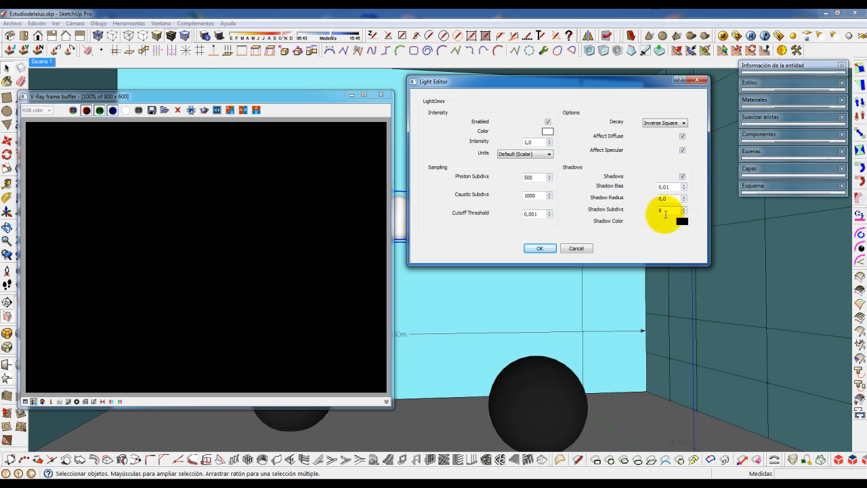
double_click(665, 213)
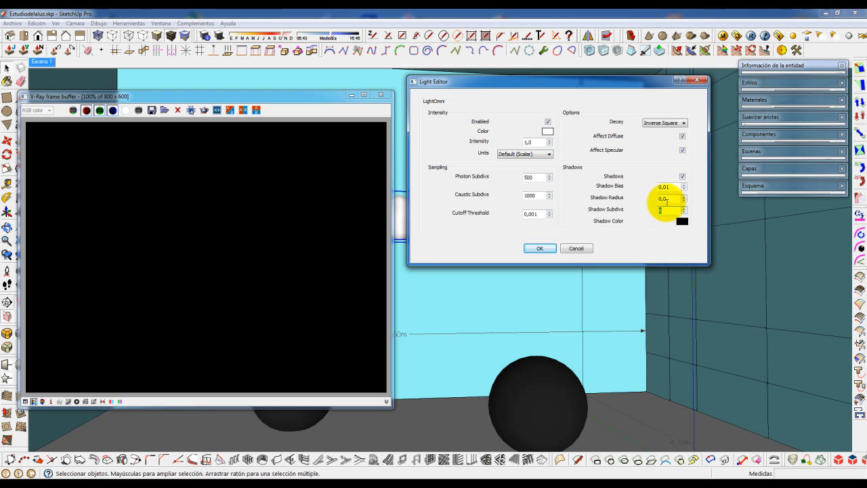
Set the omni light's intensity to 50 and render the scene again.
double_click(536, 142)
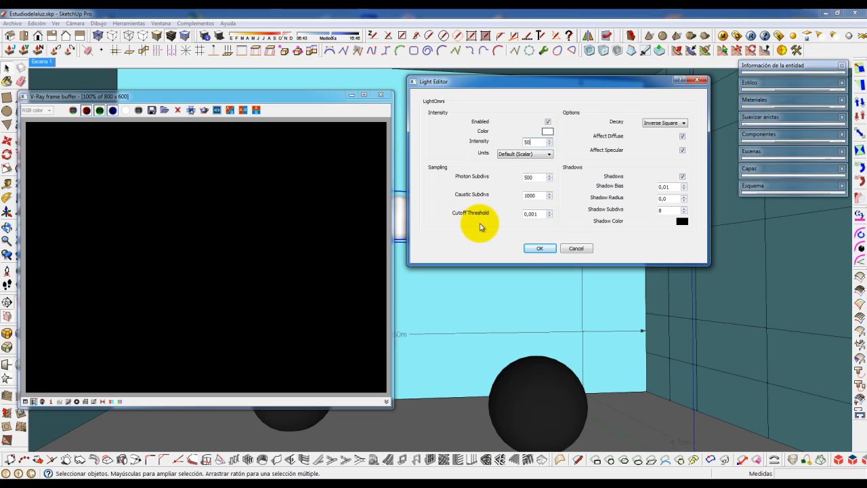
click(538, 248)
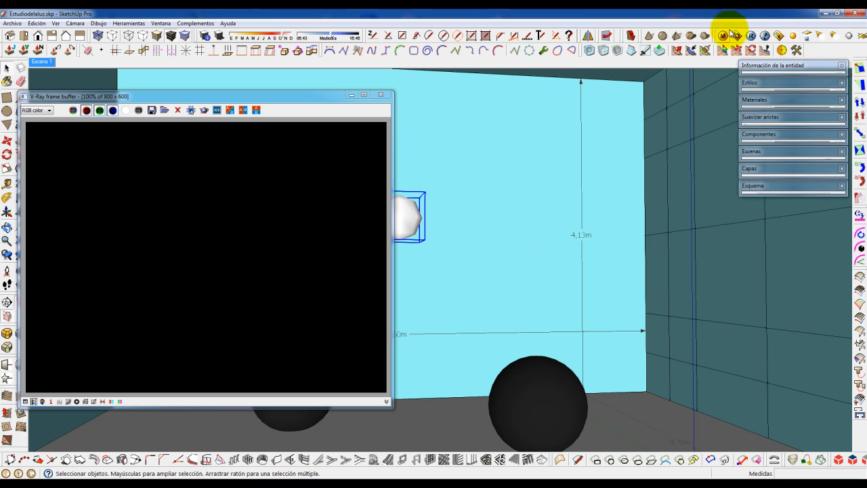
click(750, 35)
click(331, 97)
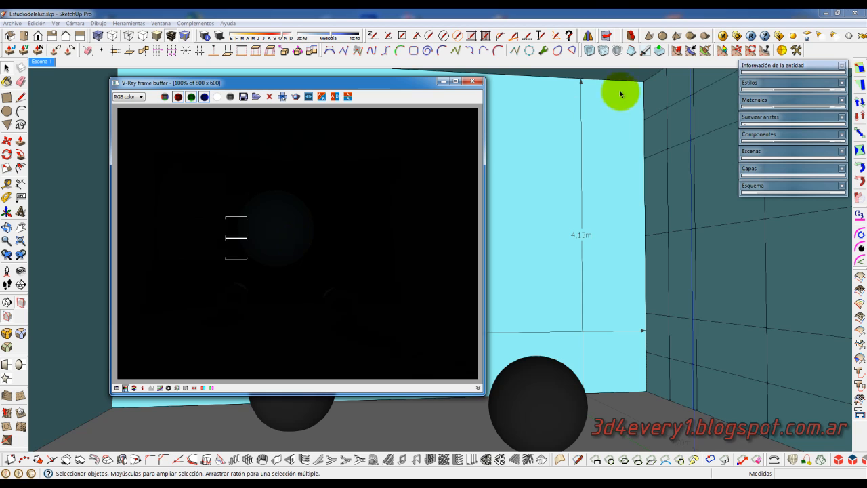
In the V-Ray camera options, set the physical camera's shutter speed to 30 and film speed (ISO) to 200.
click(732, 39)
drag(557, 64, 694, 46)
click(594, 94)
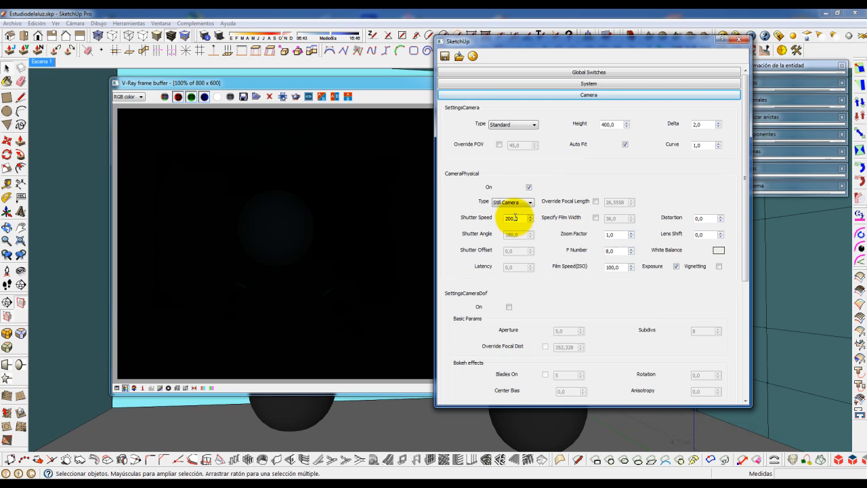
drag(513, 217, 483, 226)
text(3)
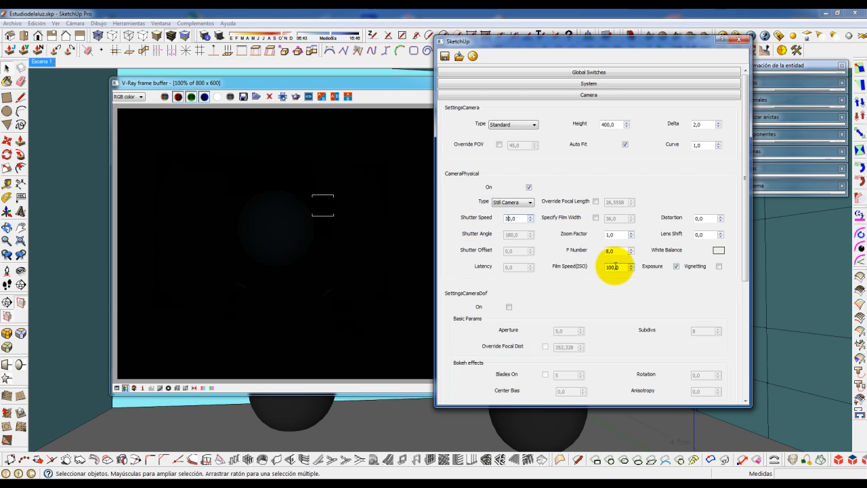
drag(614, 267, 588, 266)
text(200)
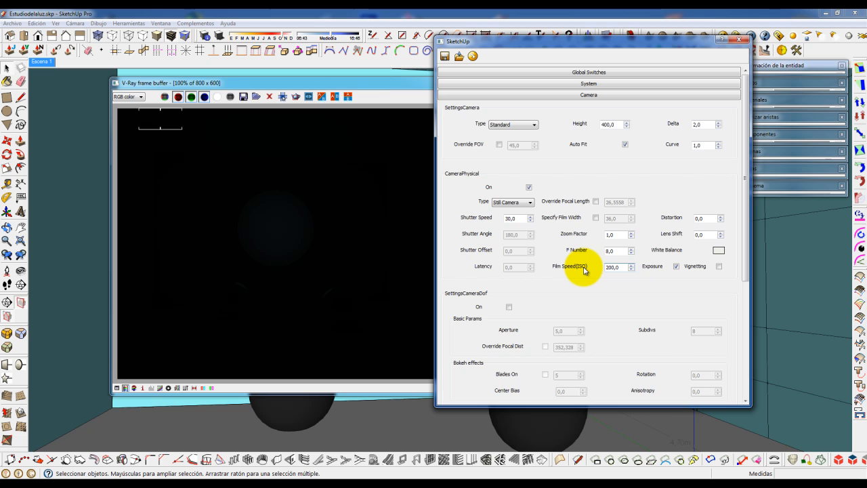
drag(687, 42, 722, 74)
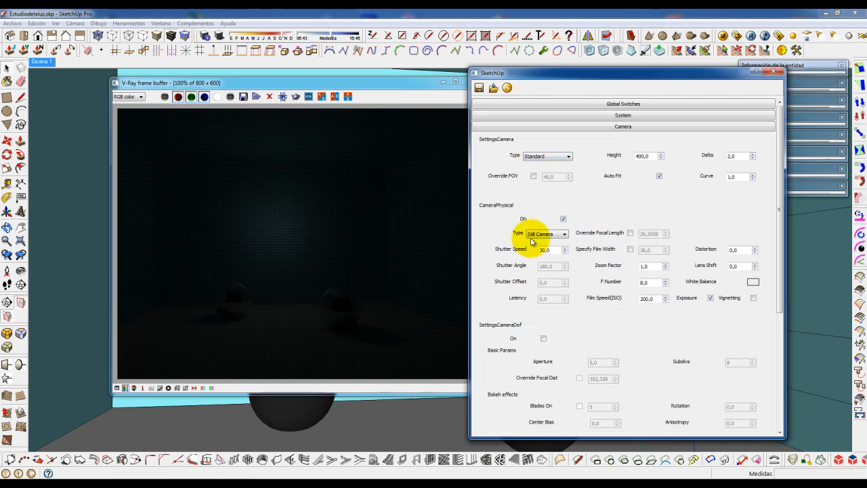
Set the physical camera's shutter speed to 20 and film speed (ISO) to 400, and render the scene.
drag(543, 249, 528, 253)
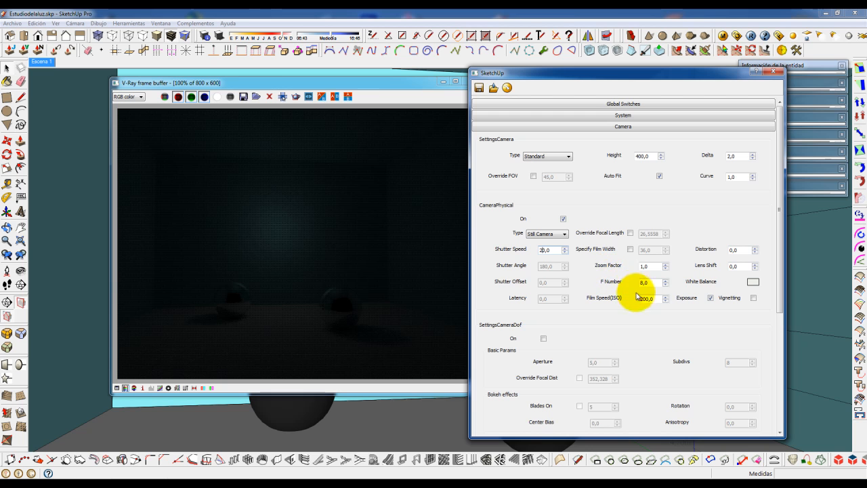
drag(644, 298, 629, 301)
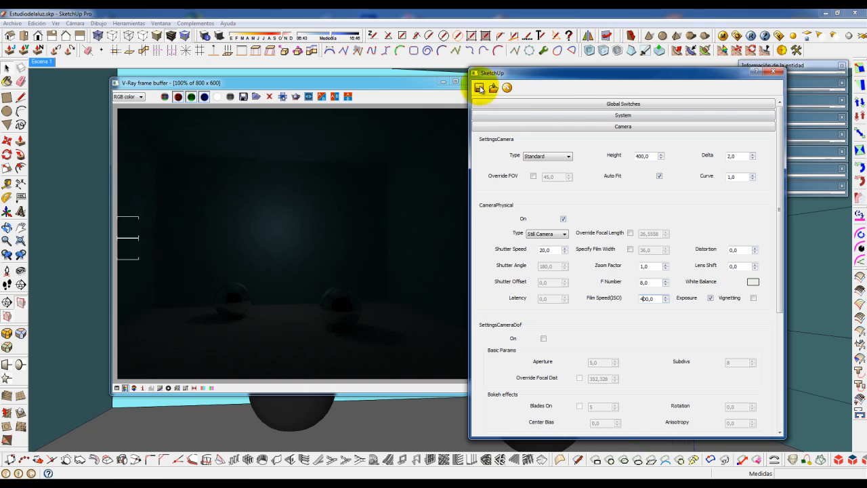
click(443, 82)
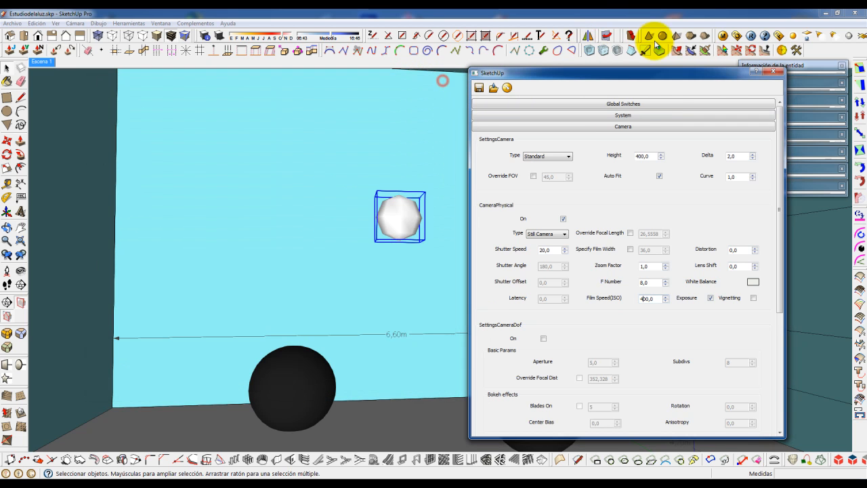
click(751, 36)
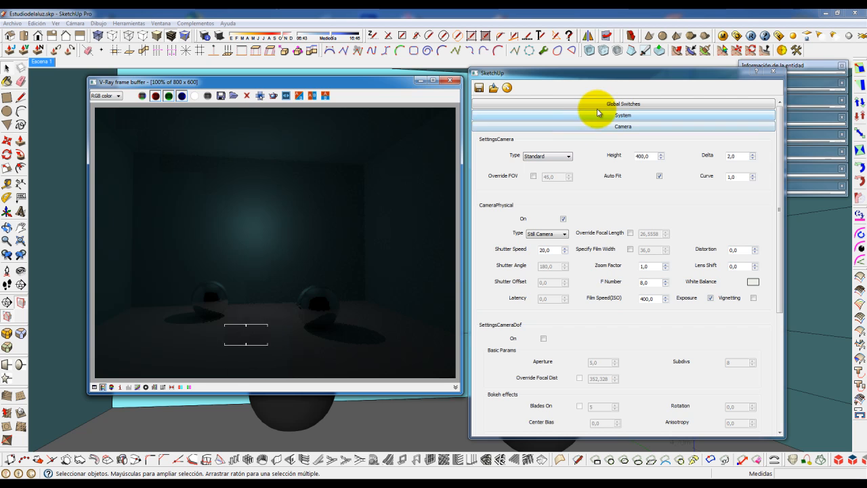
Raise the omni light's intensity to 100 and render the scene again.
click(450, 81)
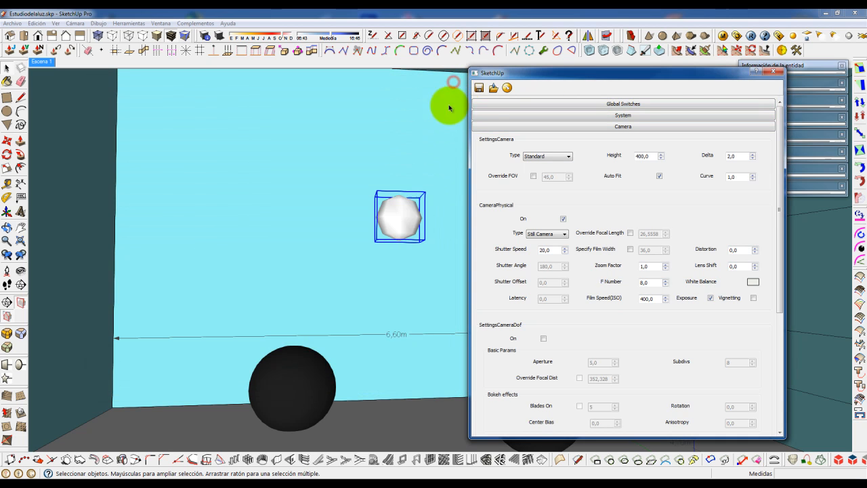
right_click(400, 204)
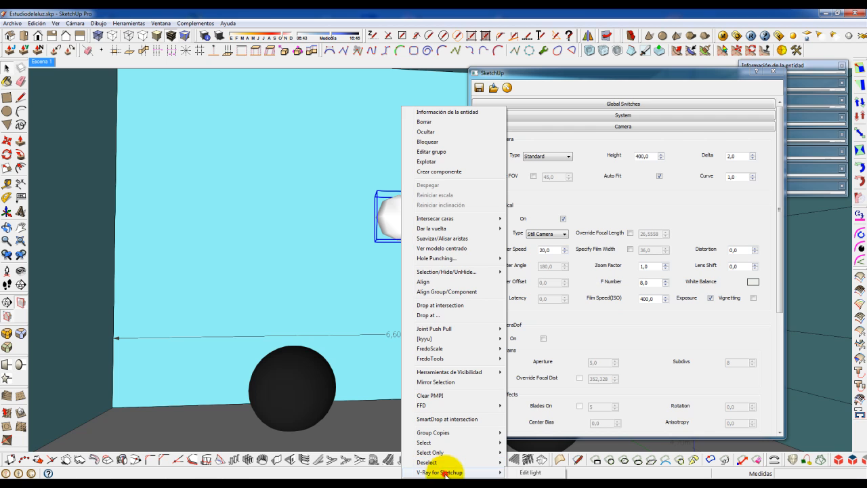
click(523, 472)
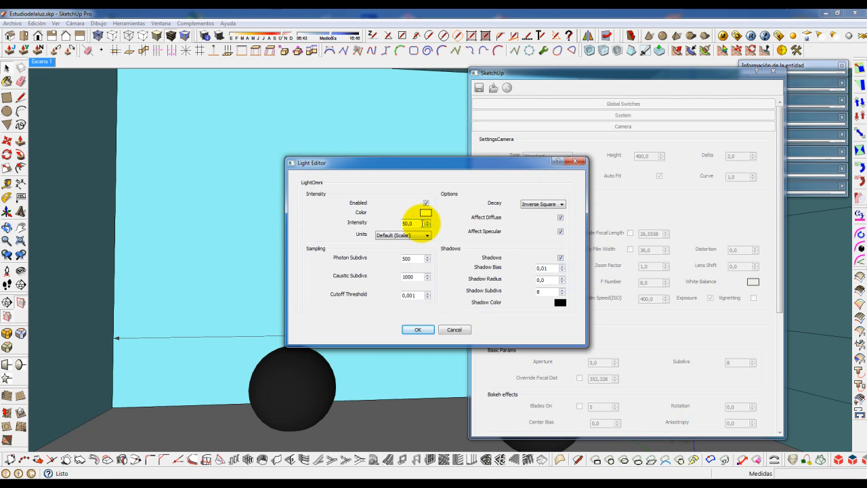
double_click(414, 223)
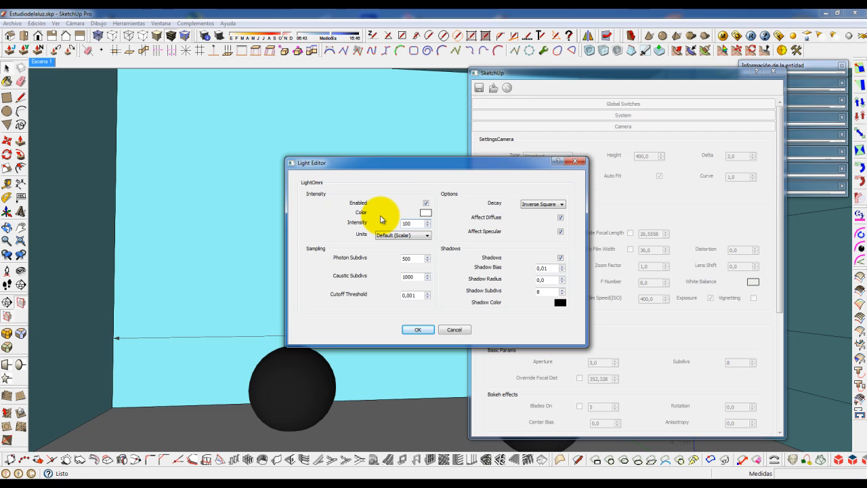
click(419, 329)
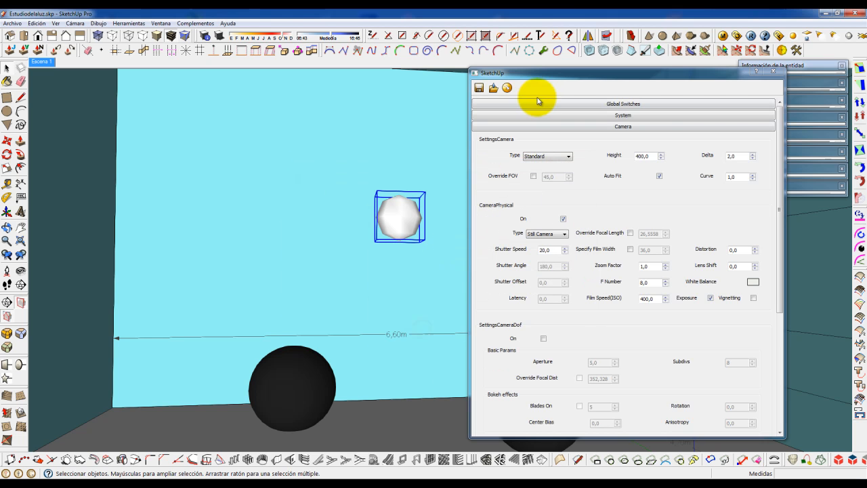
click(750, 36)
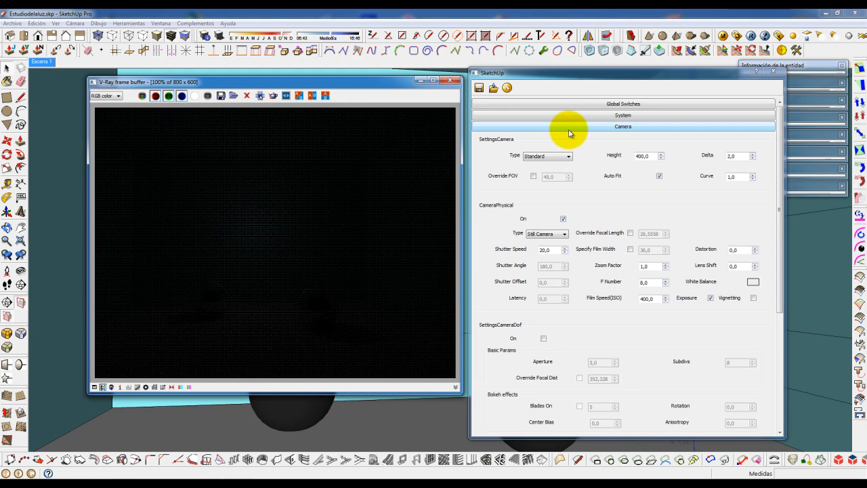
Close the V-Ray options and move the frame buffer to the middle of the view to examine the render.
click(602, 127)
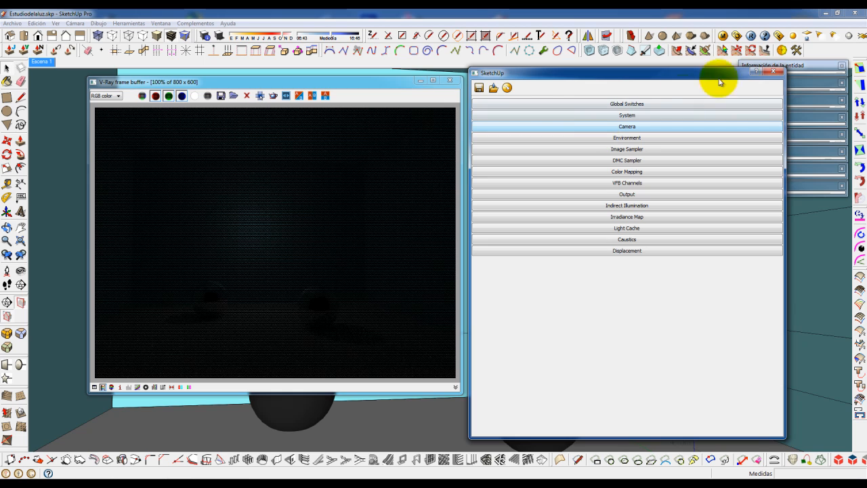
click(773, 71)
drag(402, 84, 550, 78)
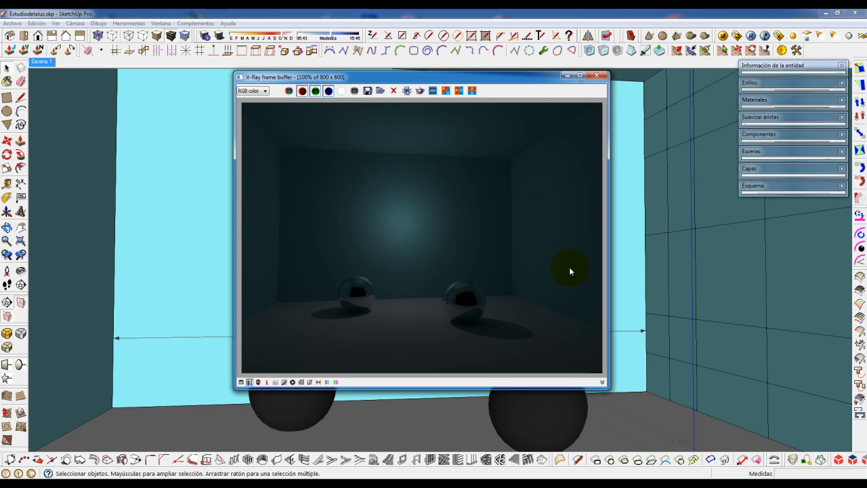
Move the frame buffer off the omni light and set the light's decay to Linear.
drag(526, 77, 310, 81)
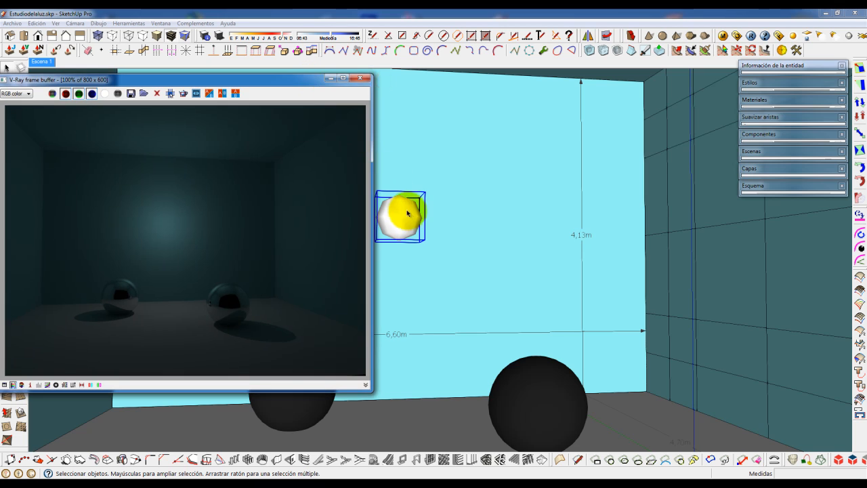
right_click(409, 217)
mouse_move(474, 472)
click(528, 472)
click(532, 205)
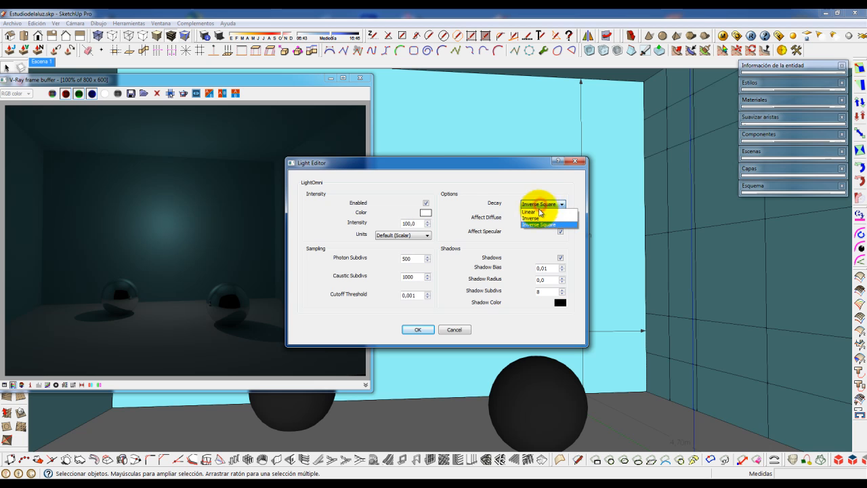
click(535, 212)
click(418, 329)
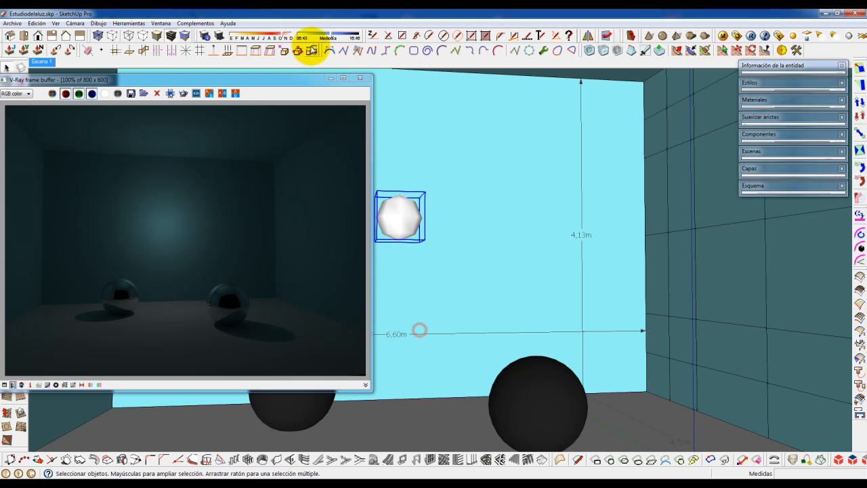
Define a render region over the right half of the V-Ray frame buffer image and render it.
drag(296, 86, 432, 92)
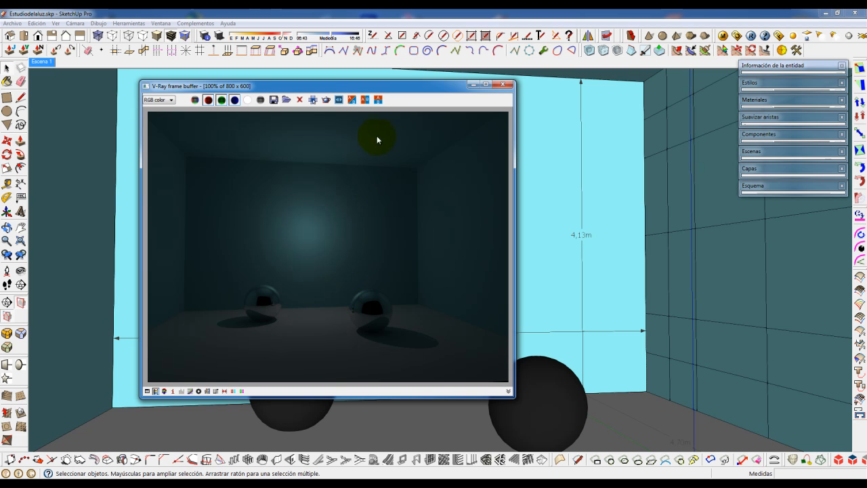
click(327, 102)
drag(335, 114, 523, 411)
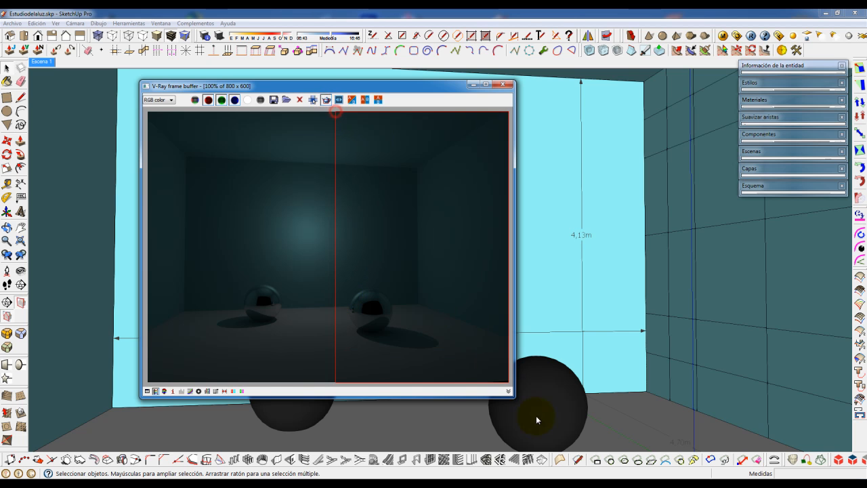
click(750, 35)
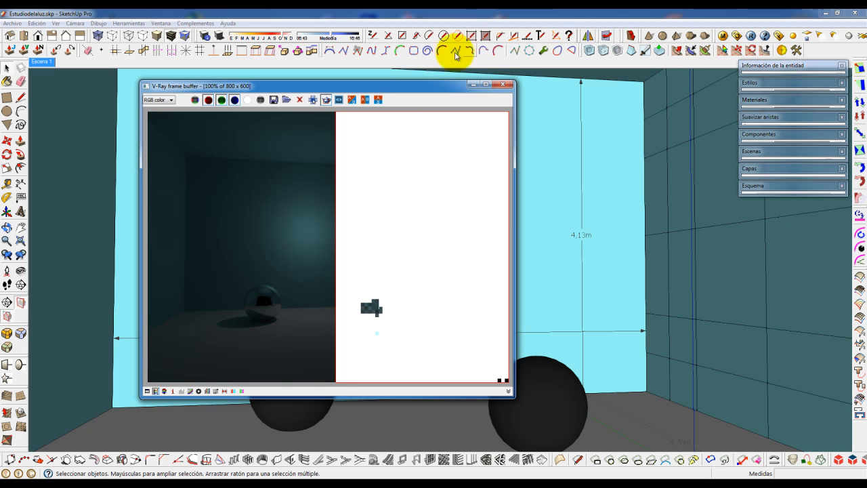
Set the omni light's decay to Inverse and render the region again.
drag(445, 86, 394, 100)
drag(313, 108, 161, 109)
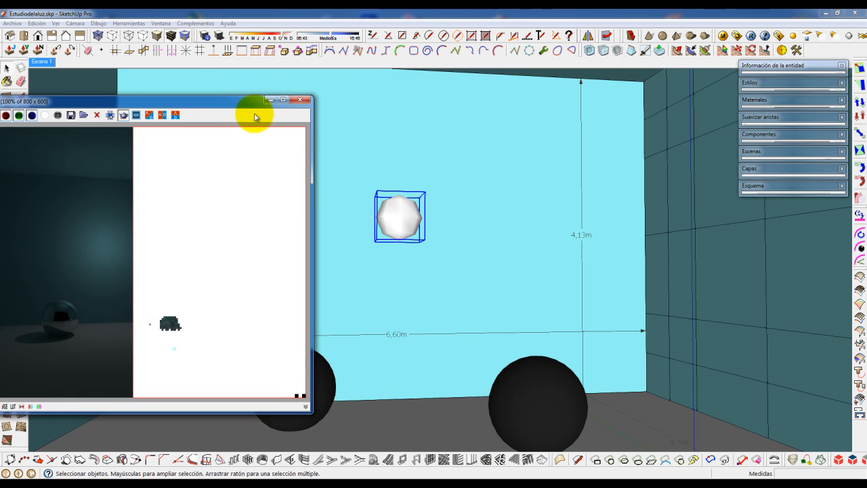
right_click(396, 218)
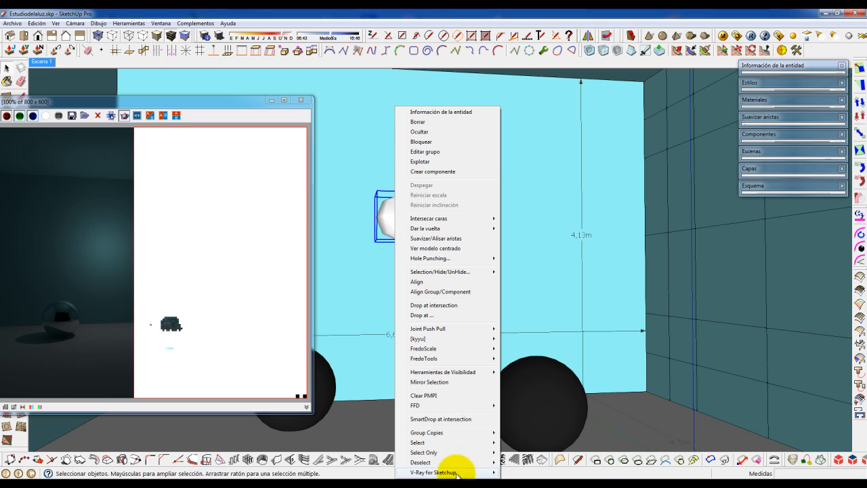
click(503, 470)
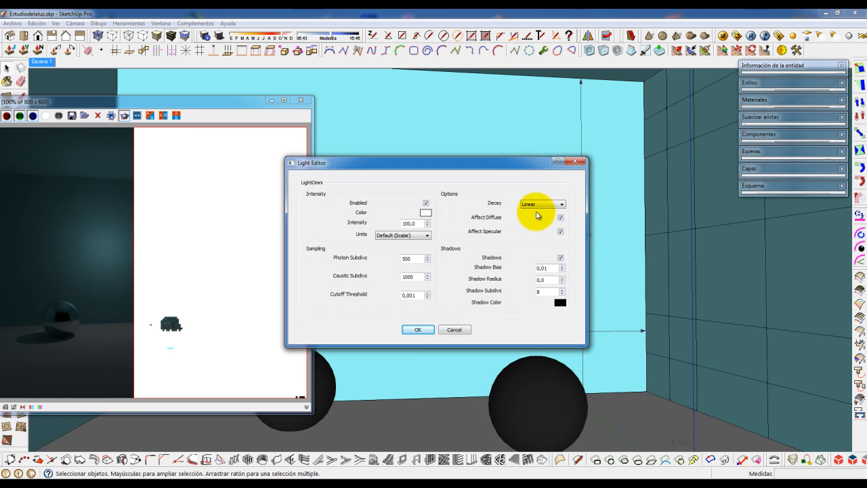
drag(417, 221, 383, 217)
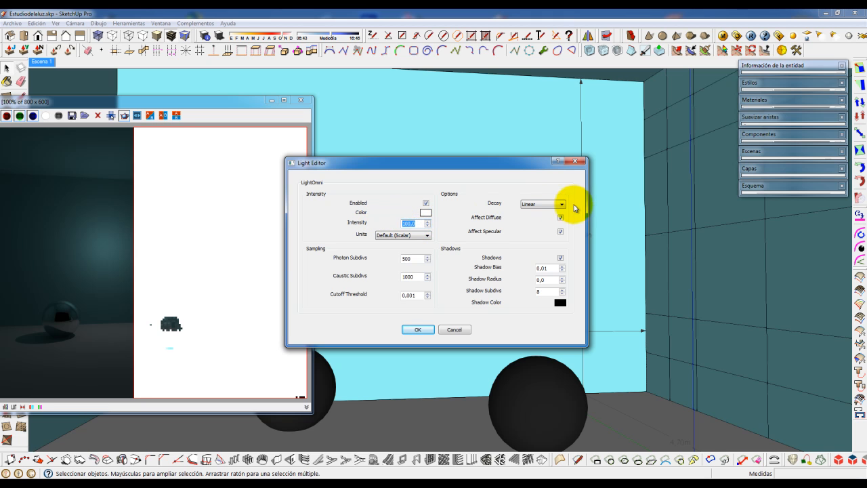
click(550, 203)
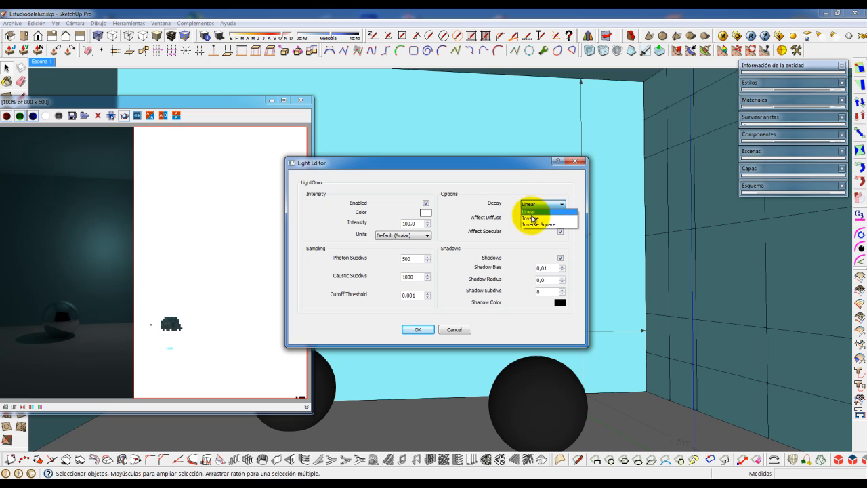
click(531, 218)
click(420, 329)
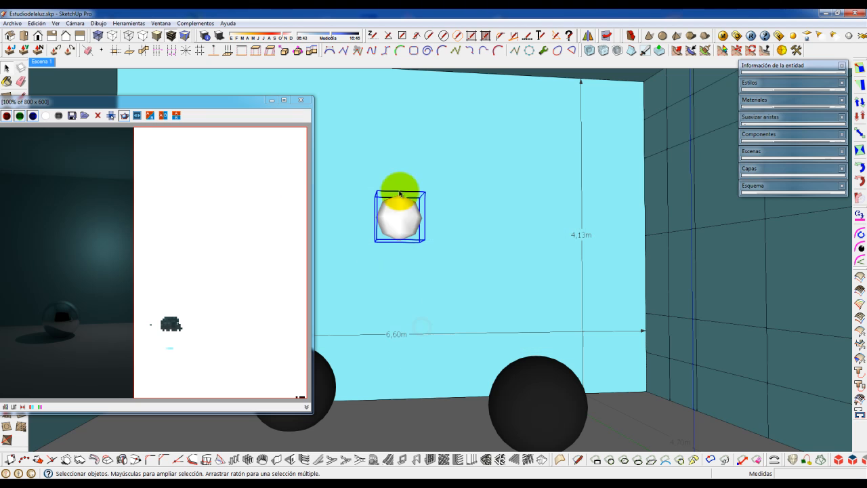
click(755, 35)
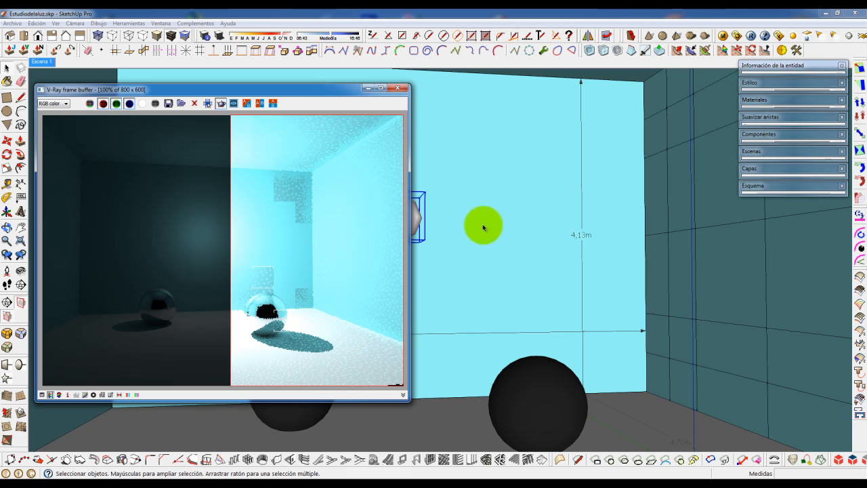
Set the omni light's decay back to Inverse Square.
right_click(421, 231)
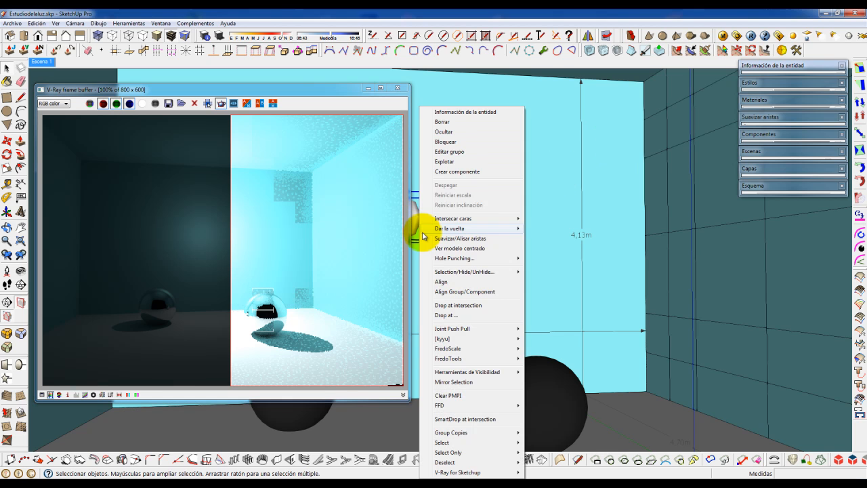
mouse_move(478, 472)
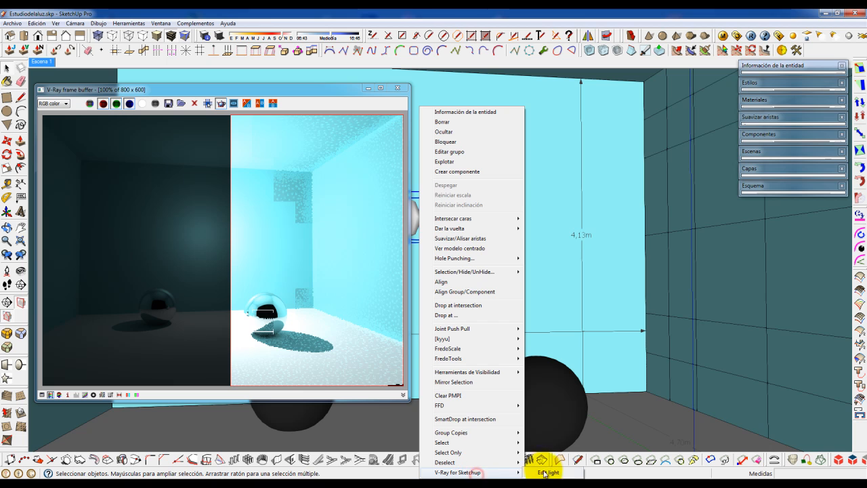
click(547, 466)
click(552, 204)
click(538, 225)
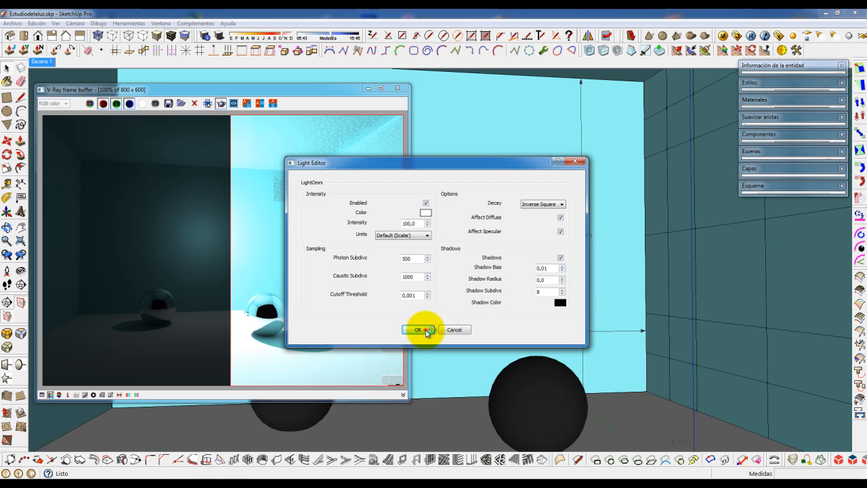
click(418, 329)
Examine the finished region render in the frame buffer, comparing the two decay types' brightness and shadows.
drag(338, 90, 449, 76)
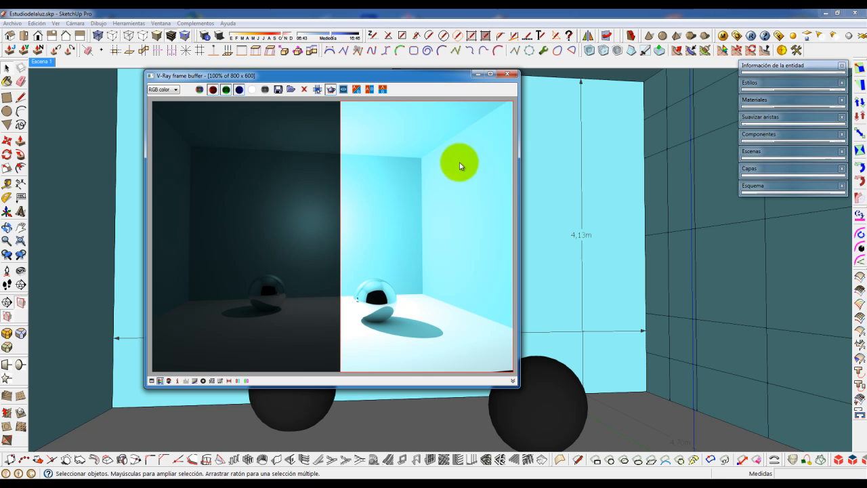
drag(414, 77, 329, 85)
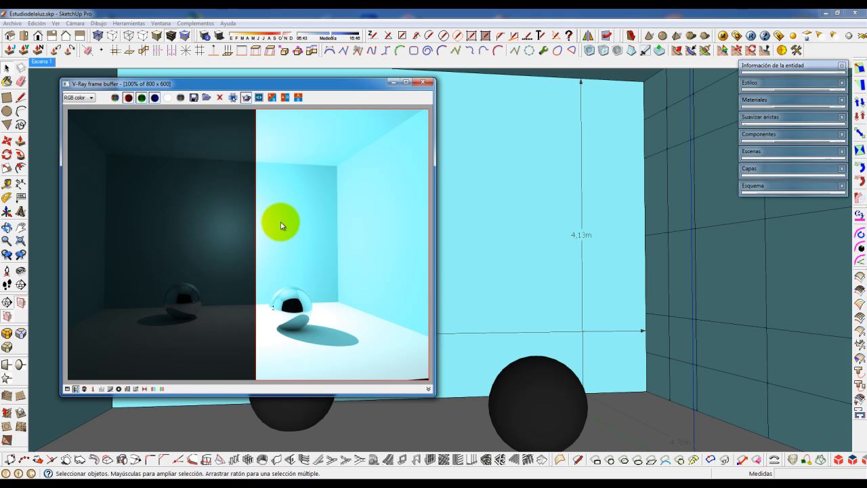
mouse_move(339, 82)
mouse_down()
mouse_move(330, 98)
mouse_move(354, 85)
mouse_up()
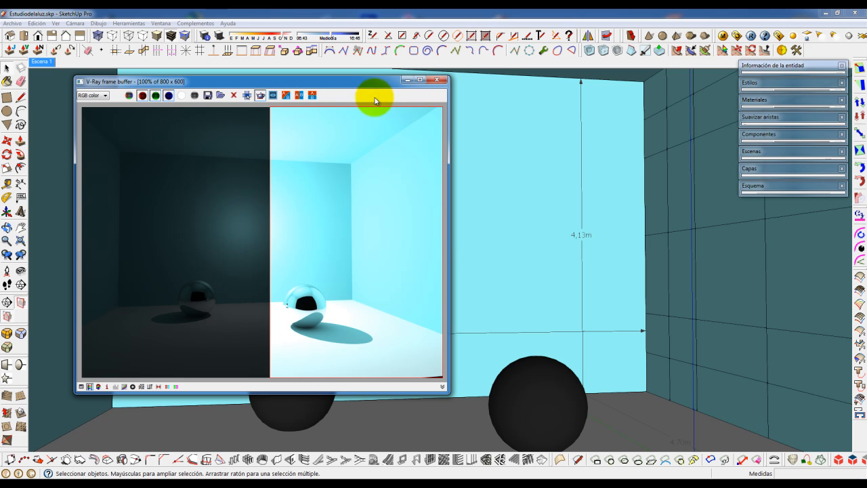
drag(374, 86, 349, 84)
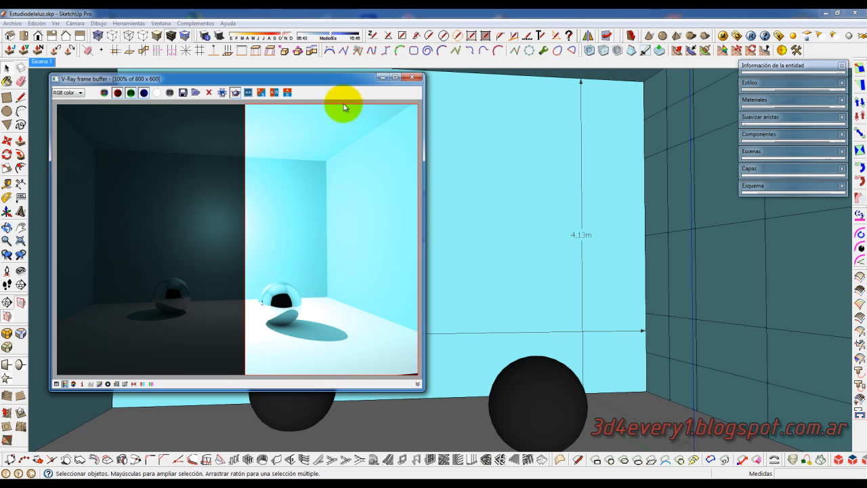
drag(352, 83, 341, 83)
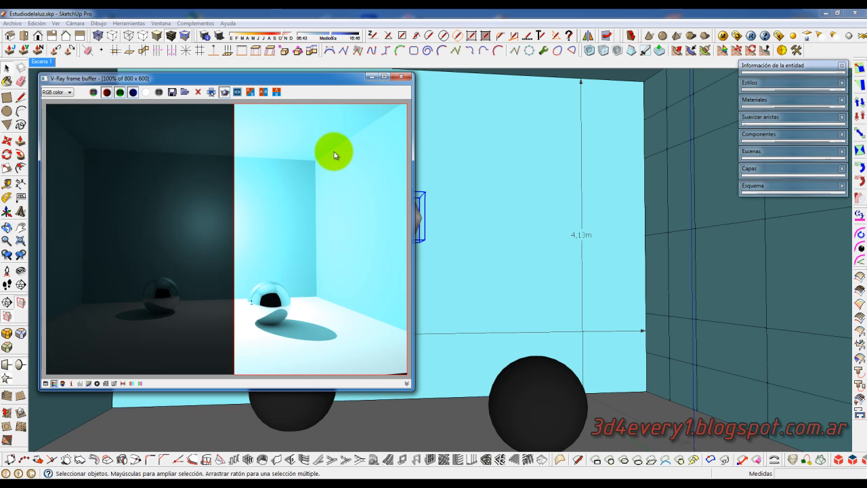
drag(349, 80, 345, 82)
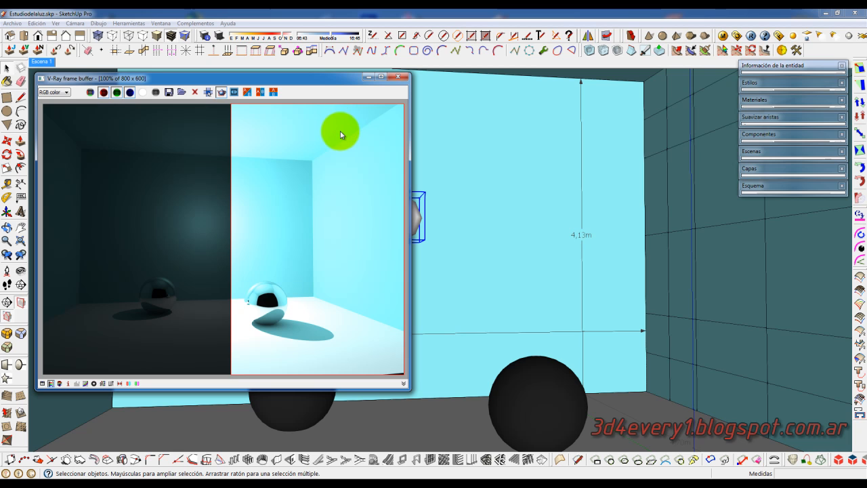
mouse_move(338, 82)
mouse_down()
mouse_move(345, 79)
mouse_move(339, 83)
mouse_up()
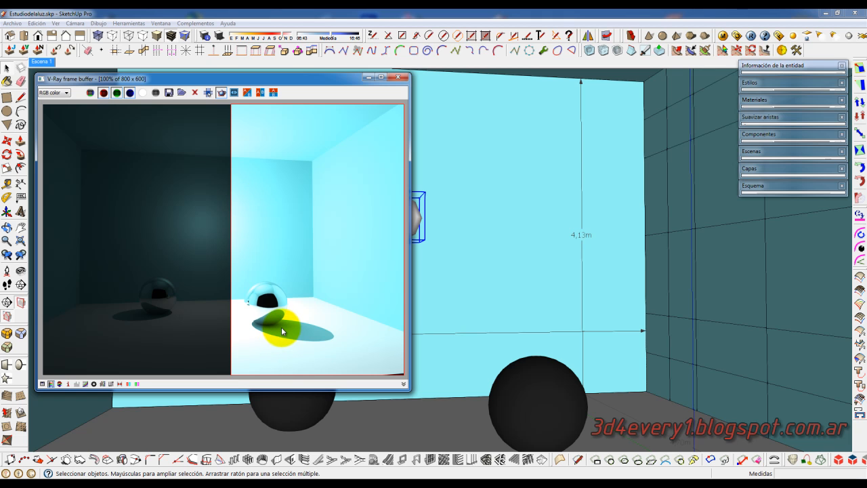
Set the omni light's color to the peach custom color (red 255, green 205, blue 180).
right_click(413, 217)
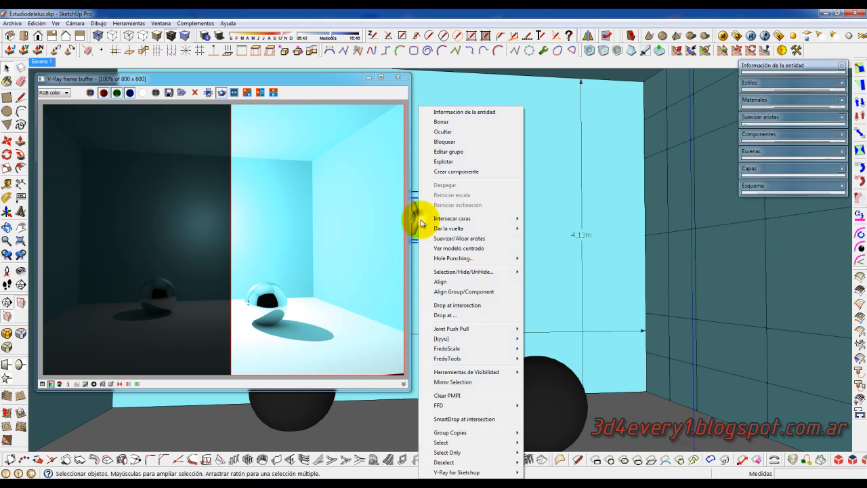
mouse_move(461, 472)
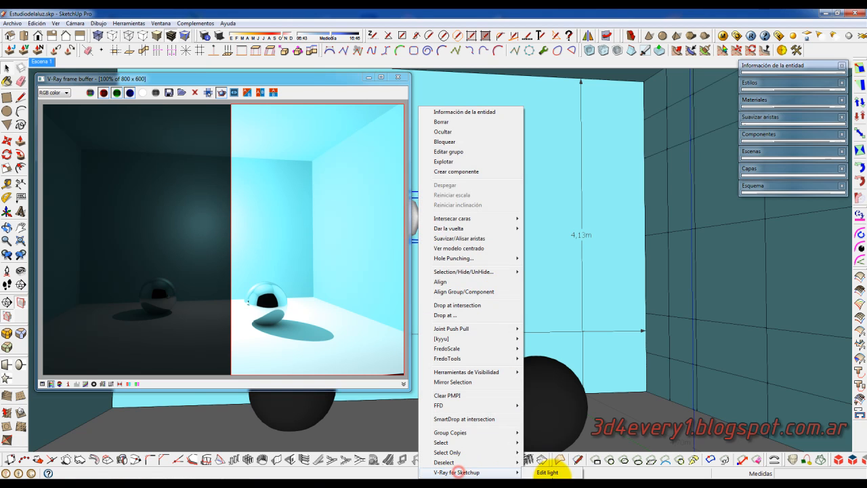
click(548, 467)
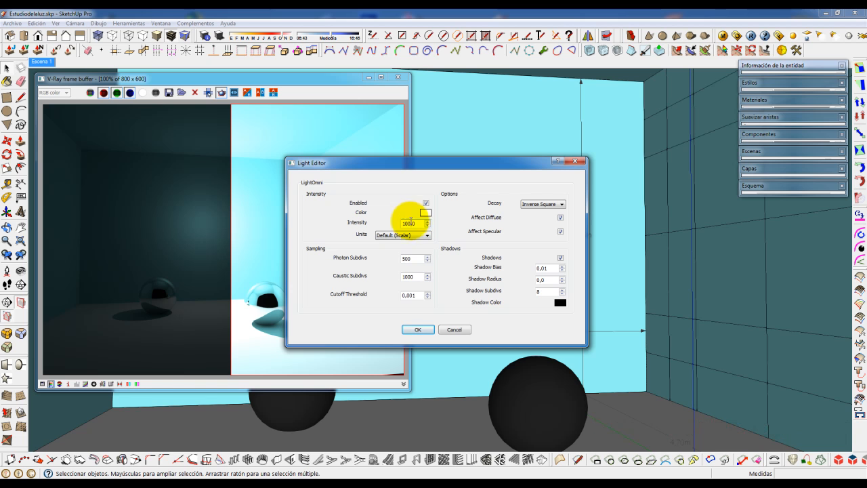
drag(456, 166, 570, 124)
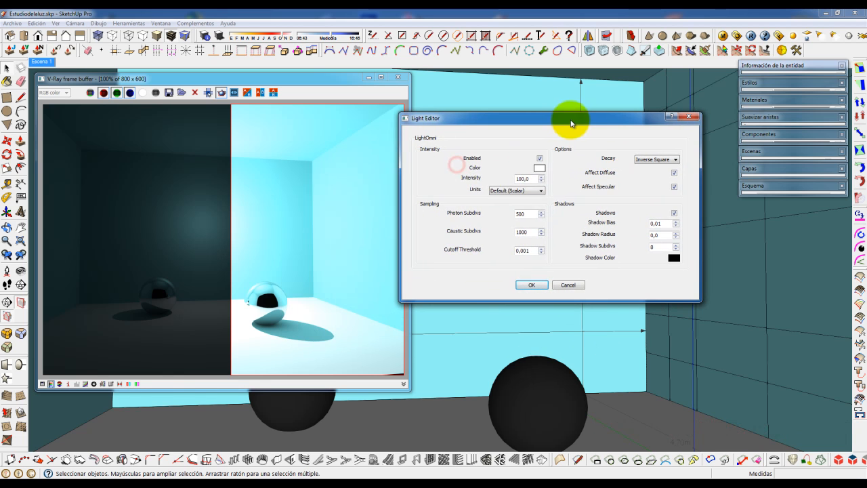
click(540, 168)
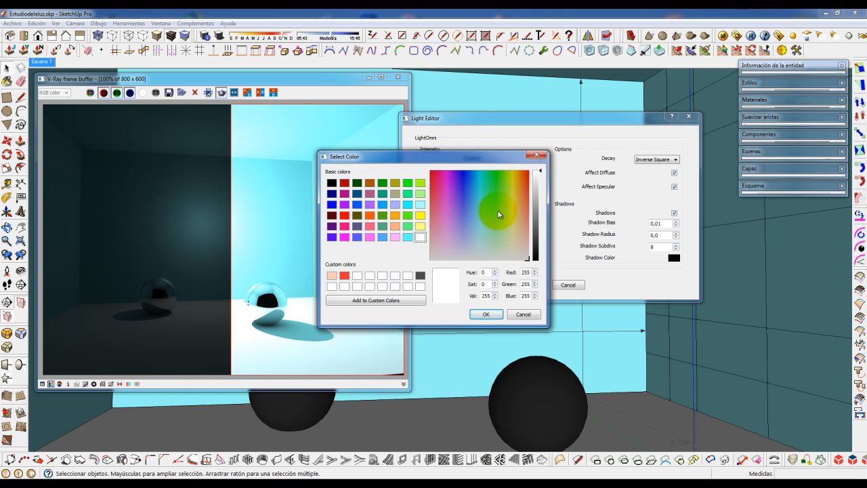
drag(499, 156, 507, 152)
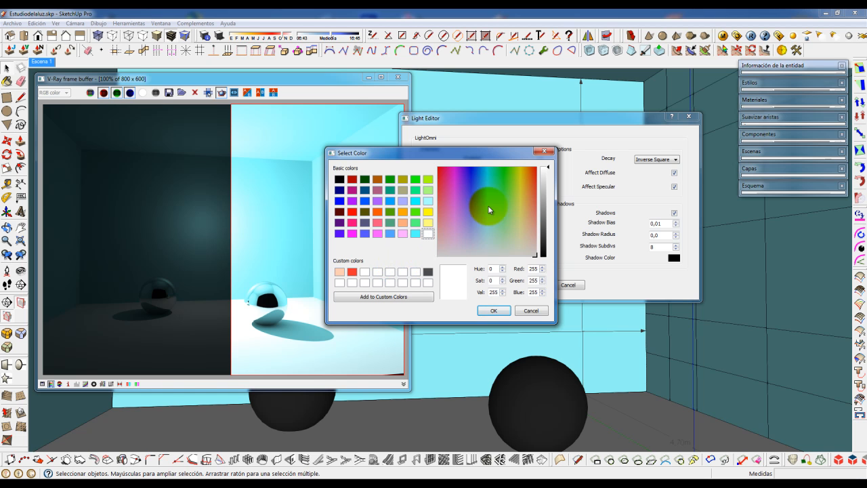
click(340, 271)
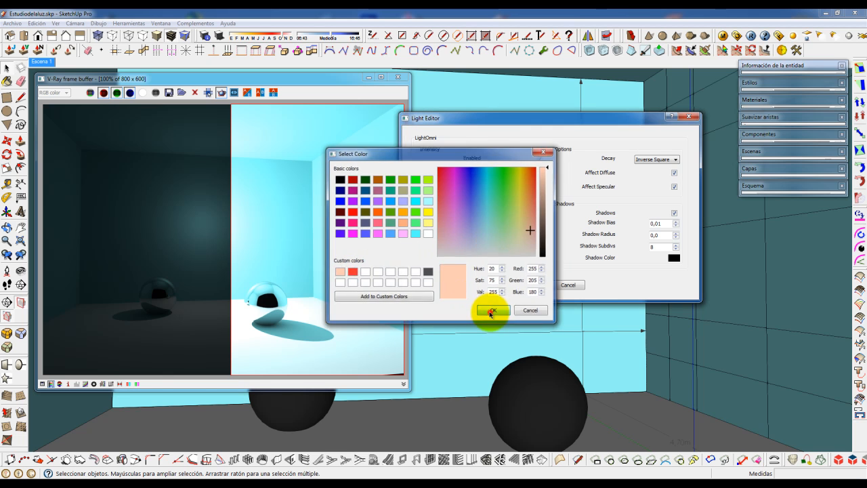
click(492, 310)
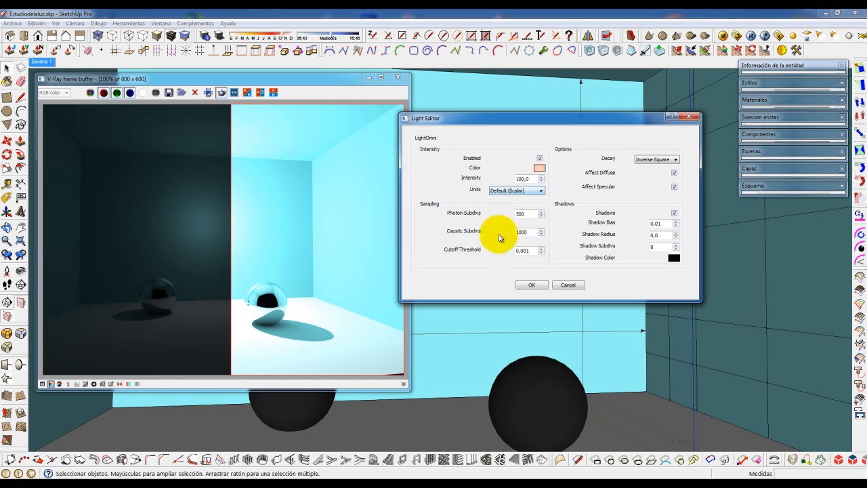
click(533, 285)
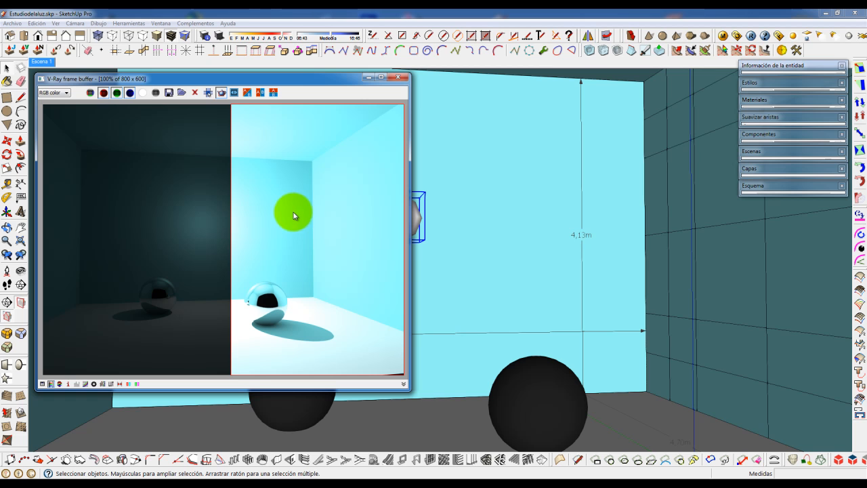
Turn off region rendering in the V-Ray frame buffer.
drag(263, 78, 290, 76)
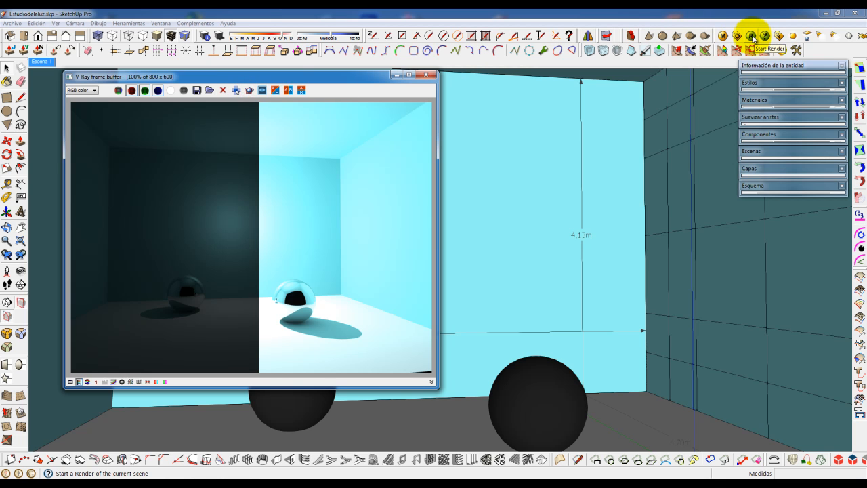
click(736, 35)
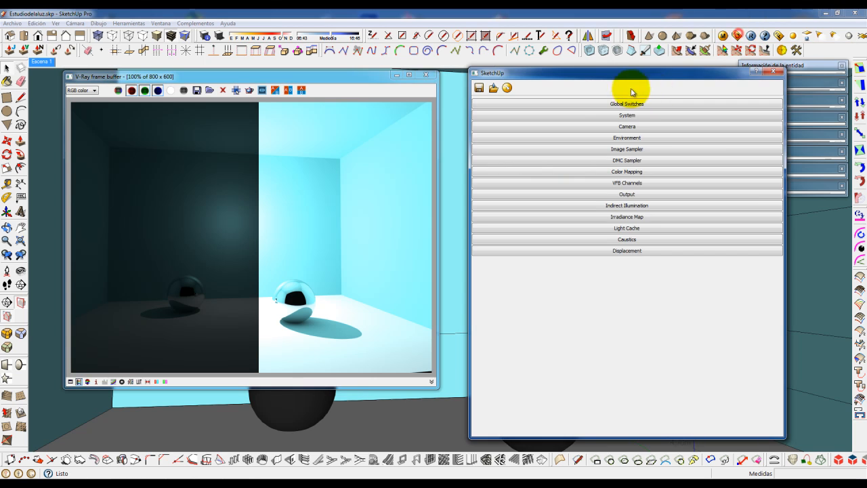
click(774, 70)
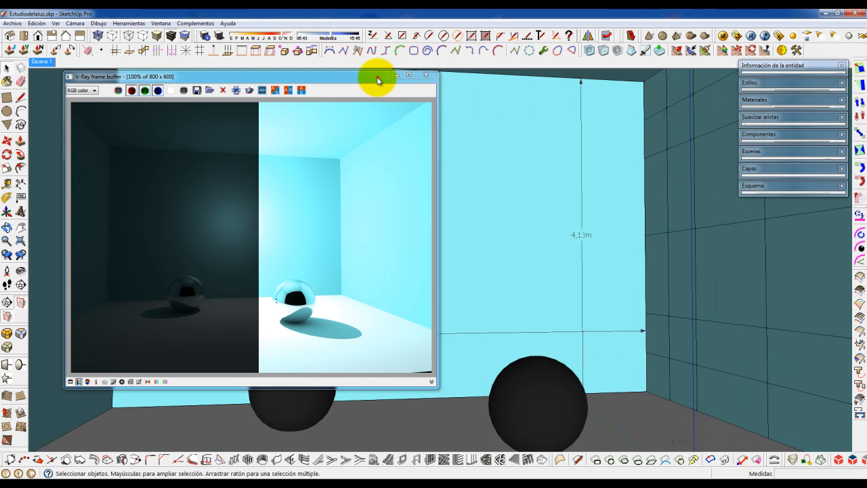
Set the omni light's intensity to 150 and render the room again.
drag(377, 77, 313, 96)
right_click(405, 218)
click(440, 472)
click(525, 468)
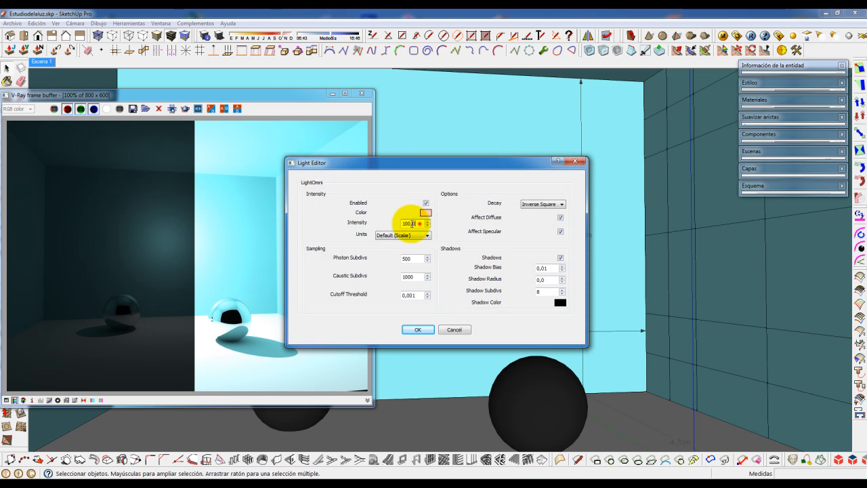
double_click(418, 223)
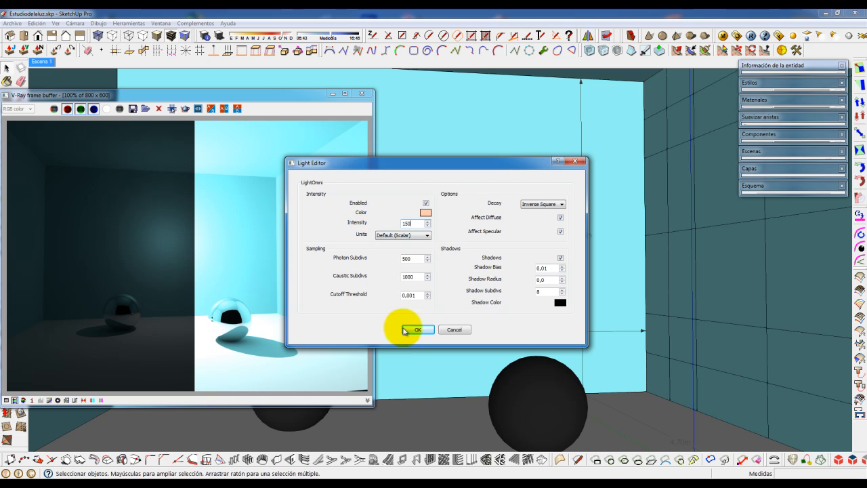
click(415, 329)
drag(312, 100, 495, 87)
click(750, 36)
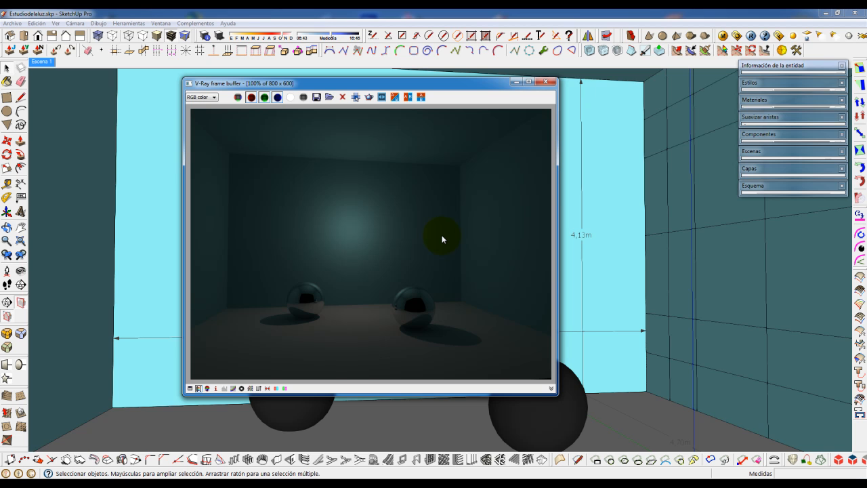
Hide the L.Omni layer and make the L.Spot layer visible.
drag(460, 84, 447, 82)
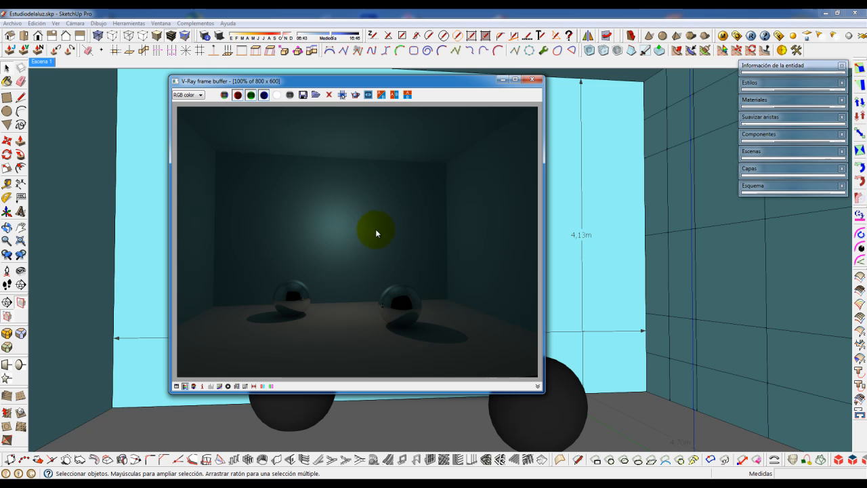
drag(466, 84, 404, 109)
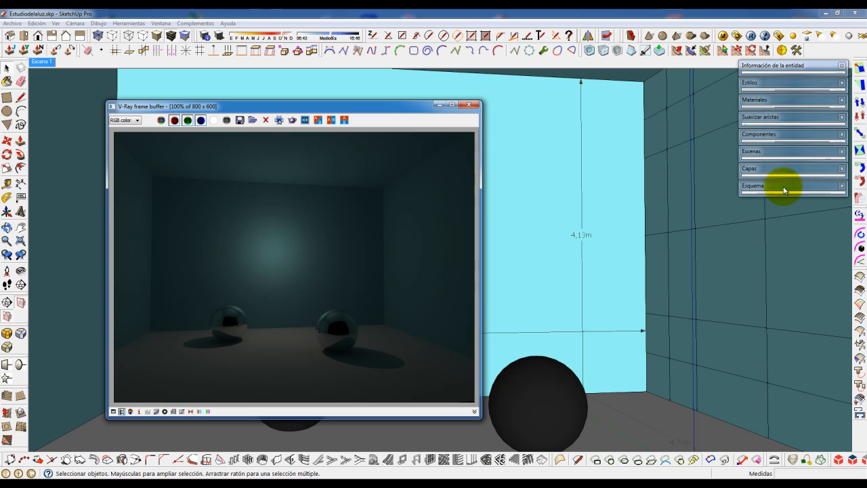
click(785, 187)
click(775, 169)
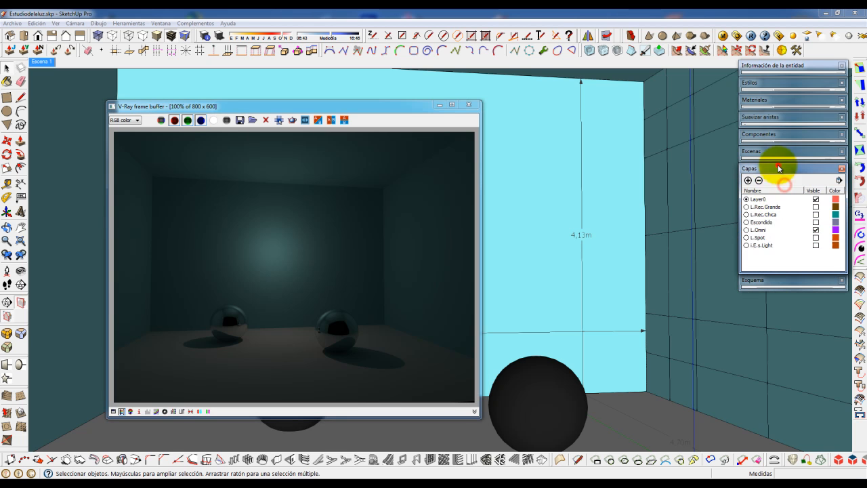
click(816, 230)
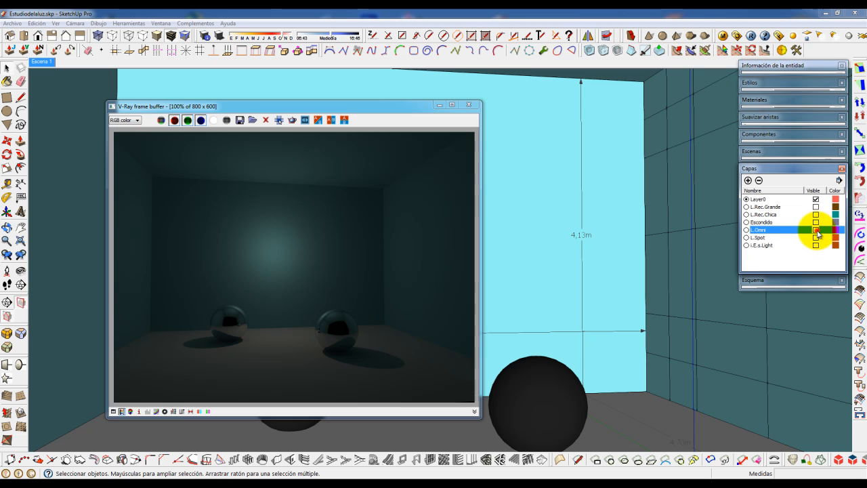
click(815, 237)
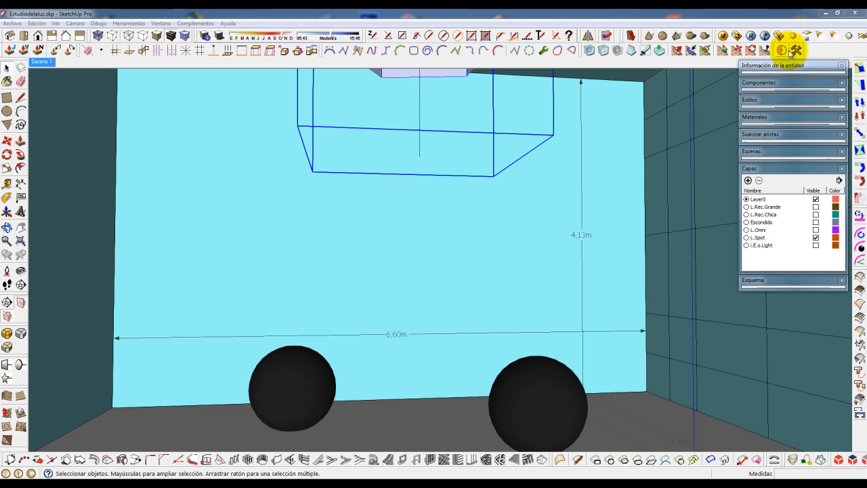
Place a sample V-Ray spot light in front of the back wall and delete it.
click(820, 35)
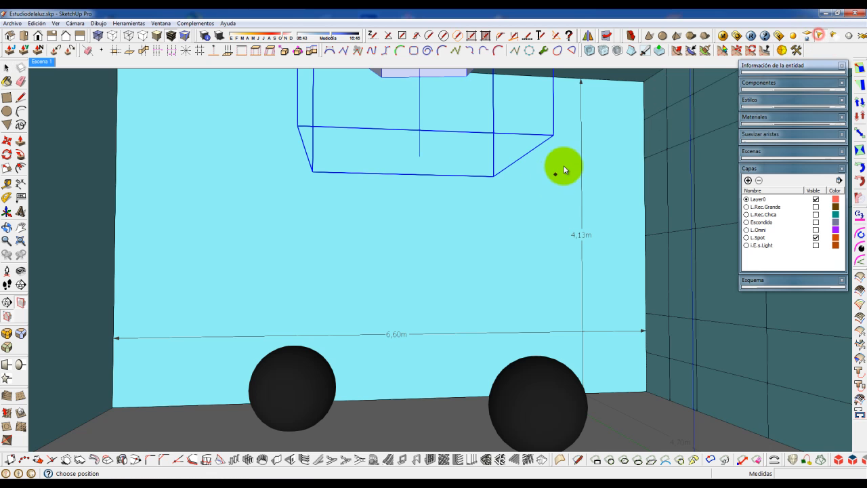
click(562, 164)
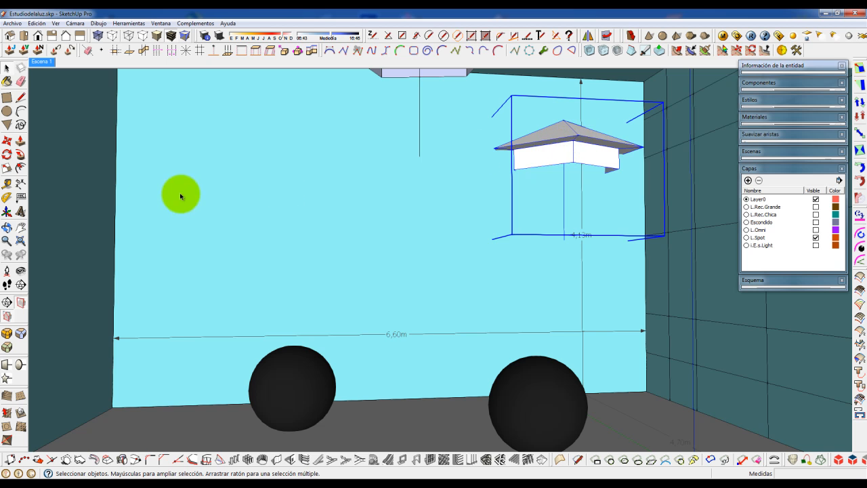
click(8, 67)
click(537, 151)
key(Delete)
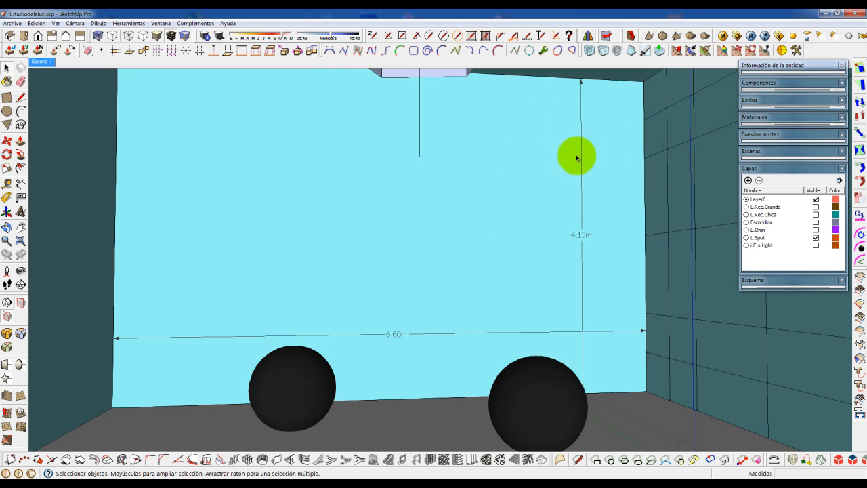
Examine the ceiling spot light's intensity, units, decay, penumbra falloff, sampling, shadow and barn door settings.
click(445, 75)
right_click(444, 76)
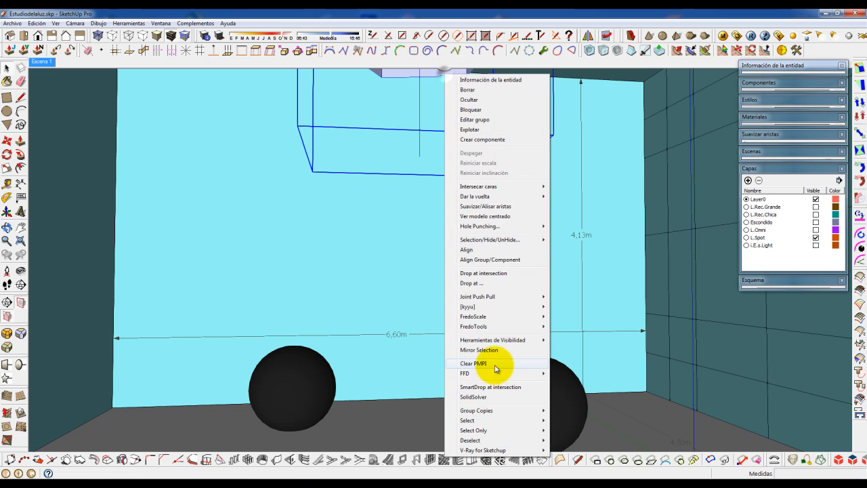
mouse_move(493, 449)
click(572, 450)
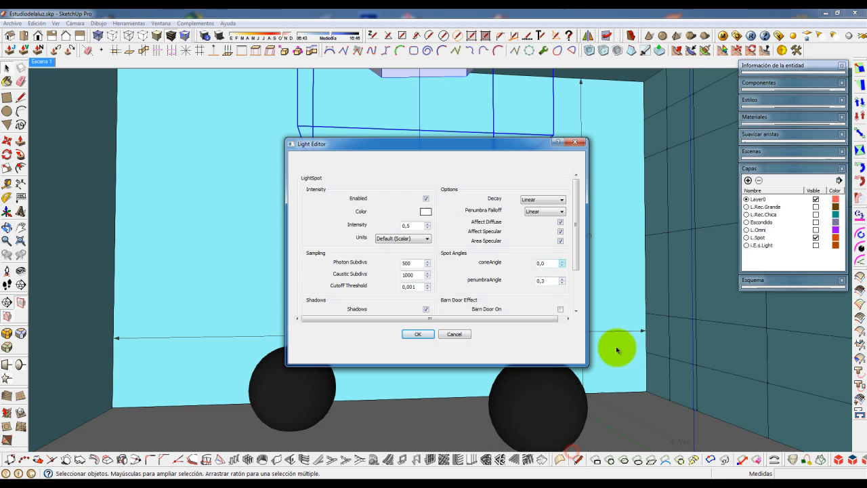
drag(525, 143, 600, 85)
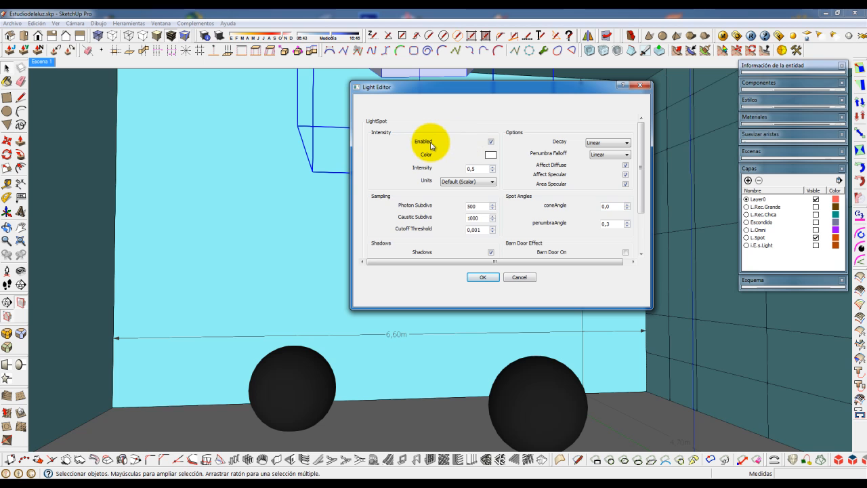
click(491, 142)
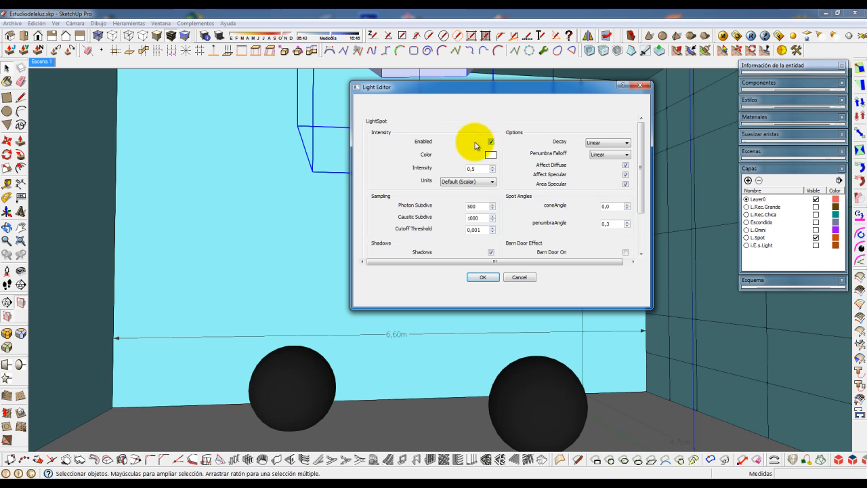
click(467, 181)
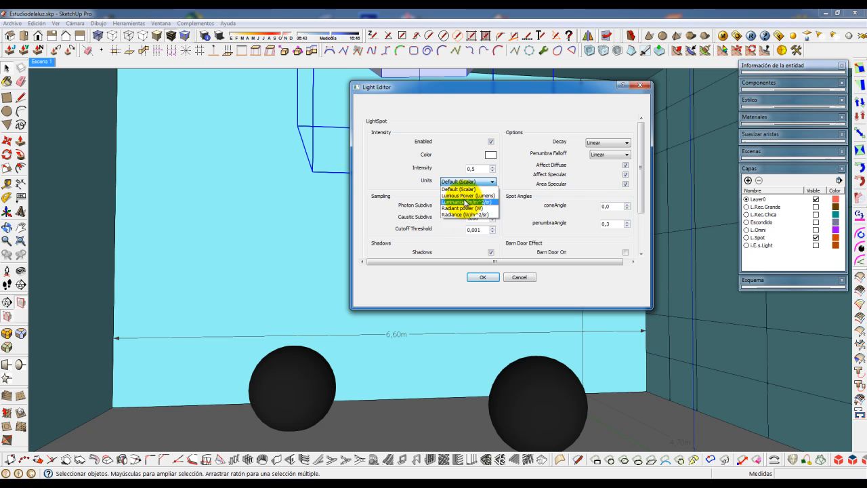
click(508, 175)
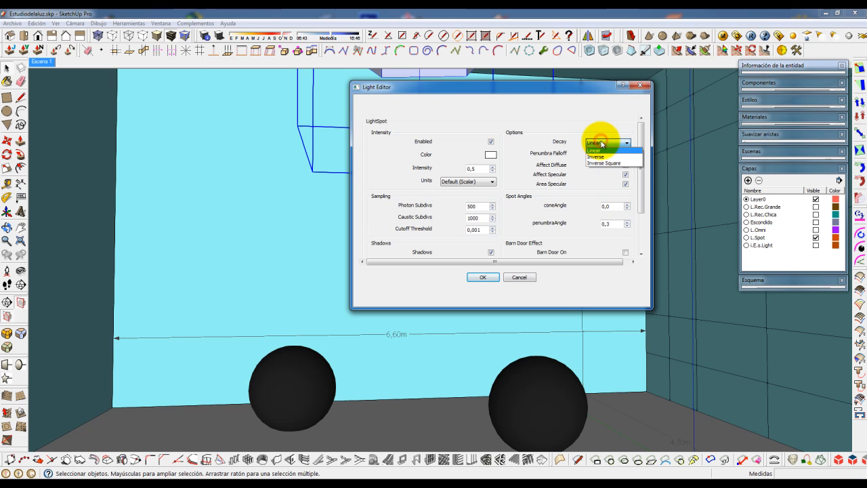
click(618, 126)
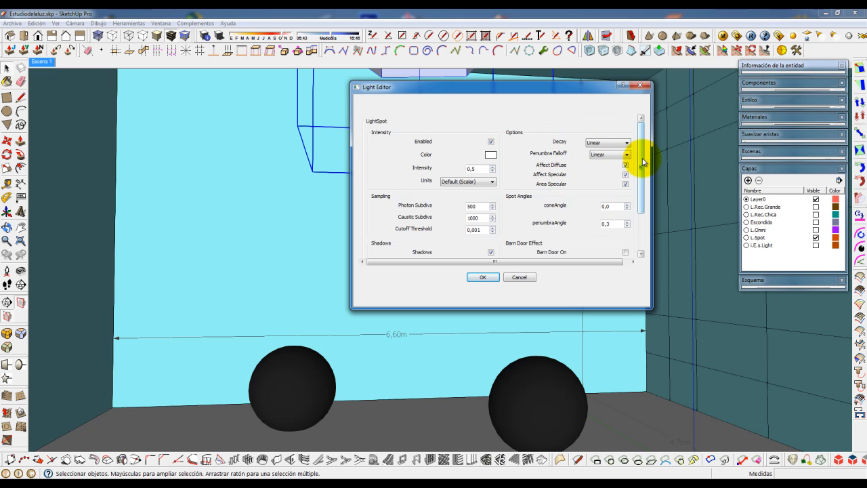
drag(641, 158, 642, 183)
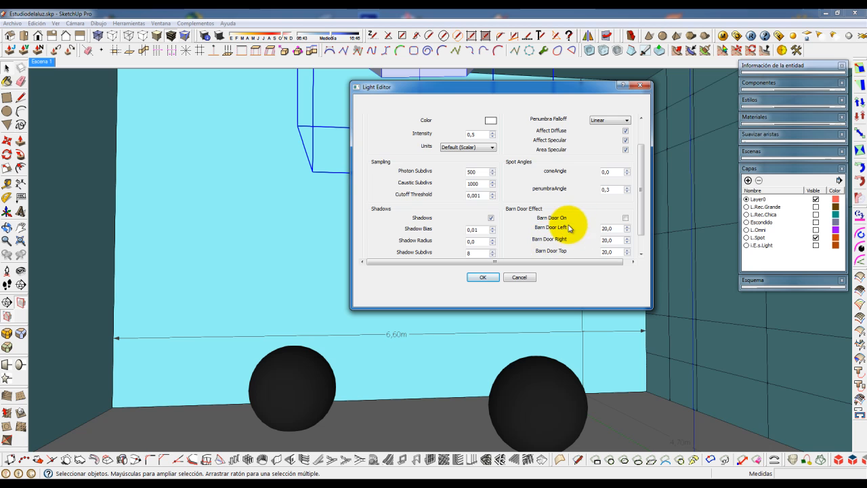
drag(639, 197, 640, 220)
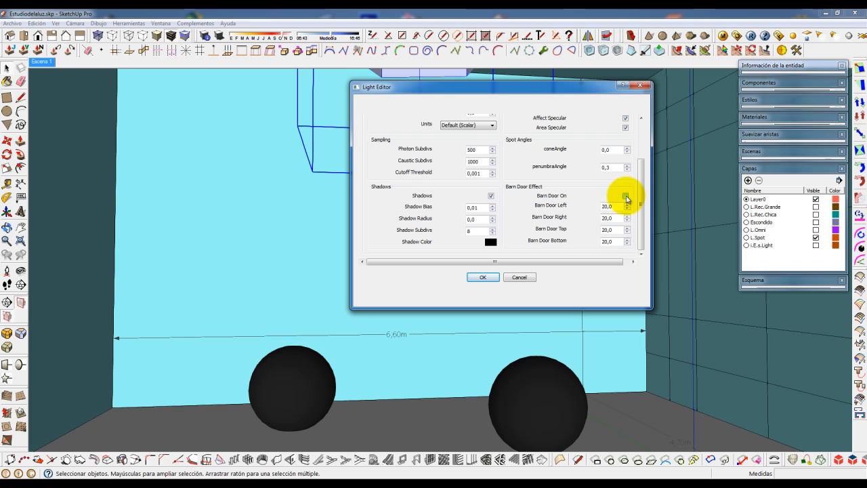
double_click(472, 230)
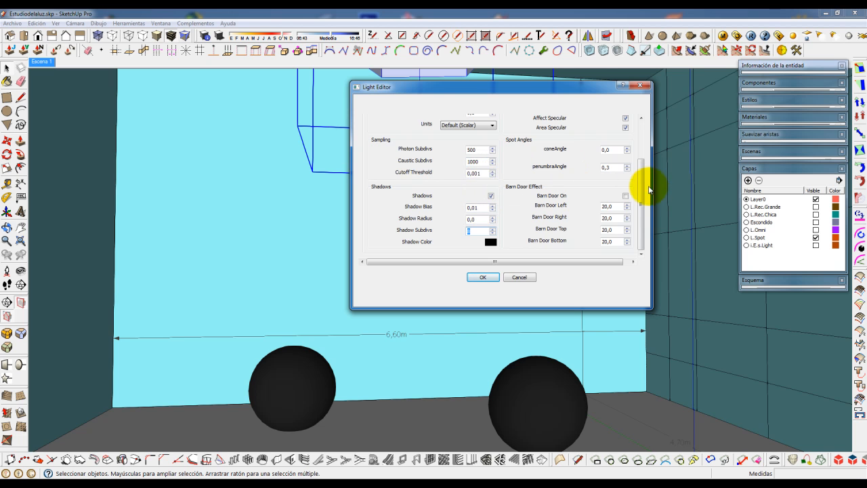
drag(640, 180, 640, 148)
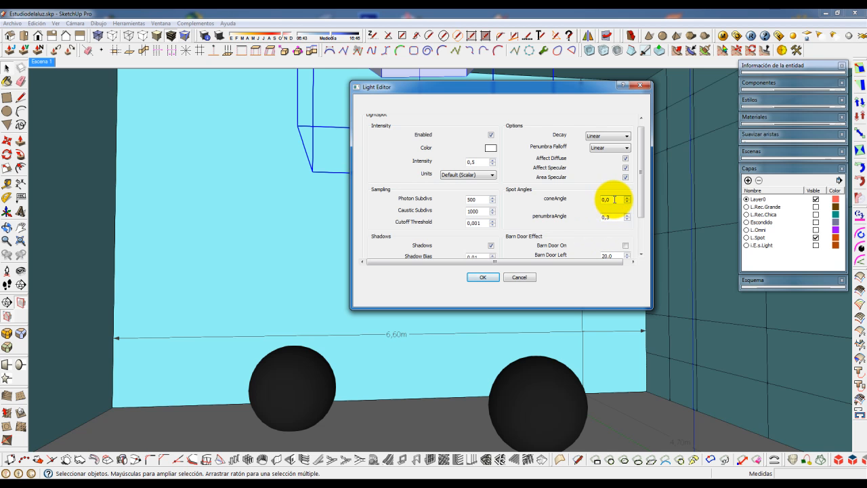
Render the room with the spot light's cone angle at 0,0 and penumbra angle at 0,3.
click(606, 198)
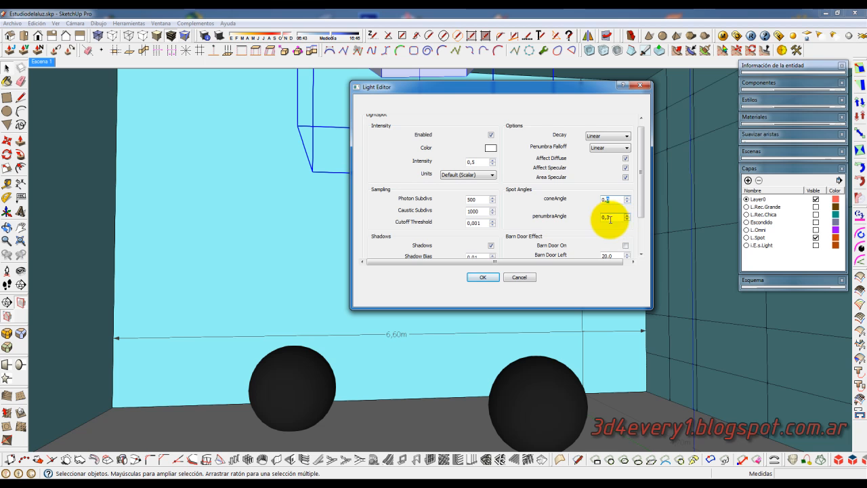
text(0)
double_click(613, 216)
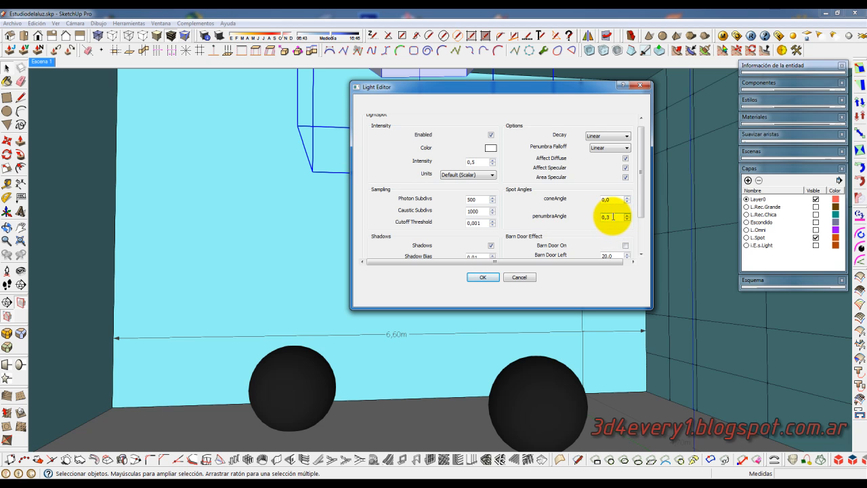
double_click(612, 217)
click(625, 215)
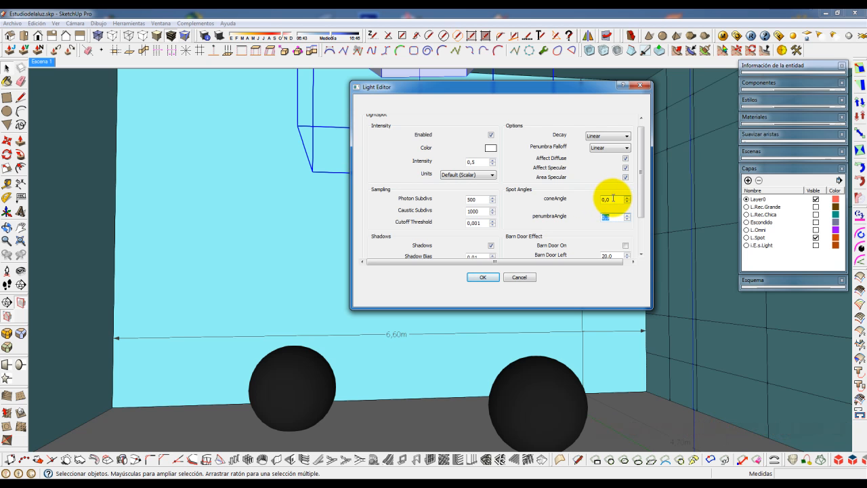
click(486, 276)
click(751, 36)
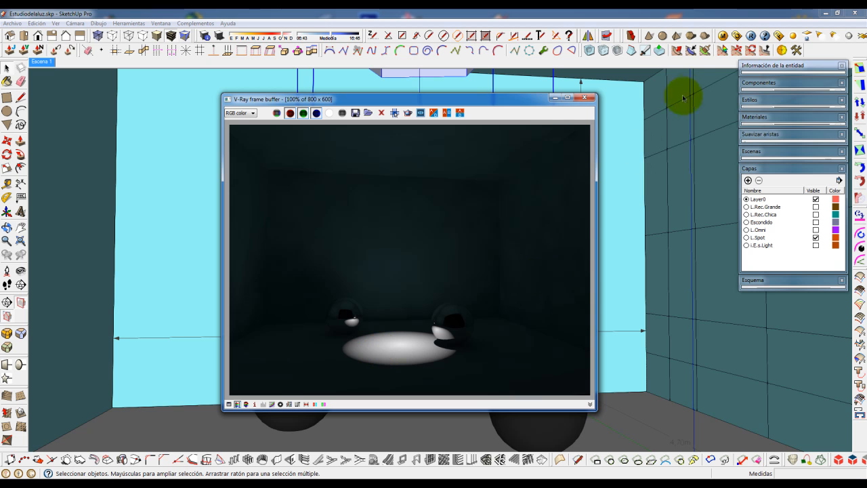
Set the spot light's cone angle to 0,1 and render the room again.
right_click(437, 73)
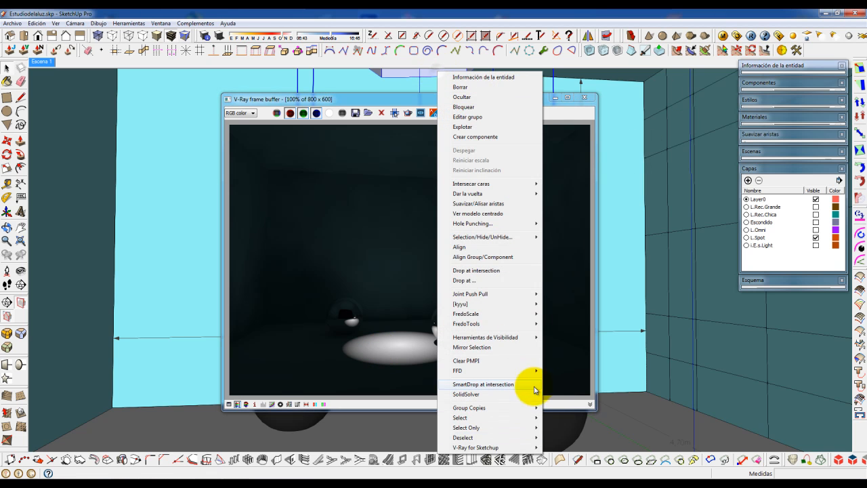
mouse_move(532, 447)
click(571, 445)
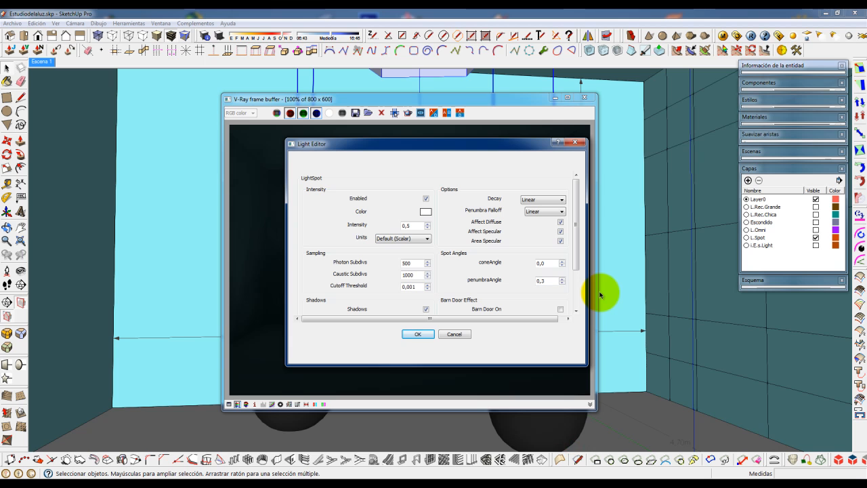
click(545, 262)
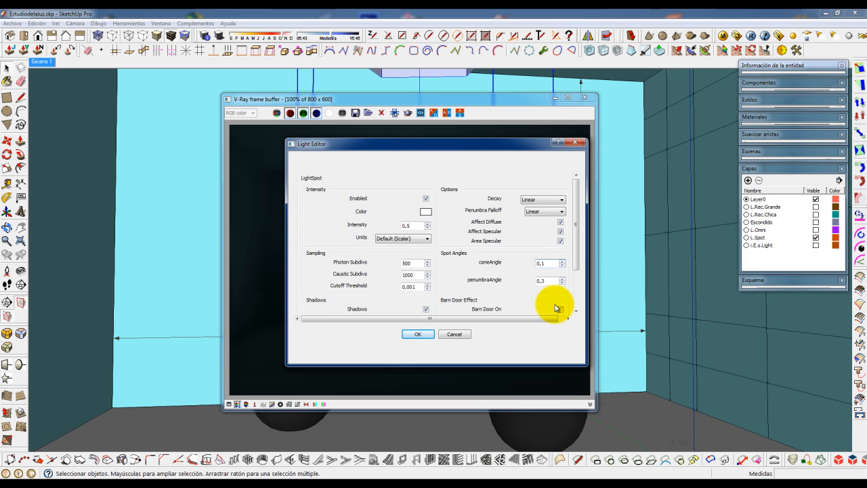
drag(517, 147, 728, 106)
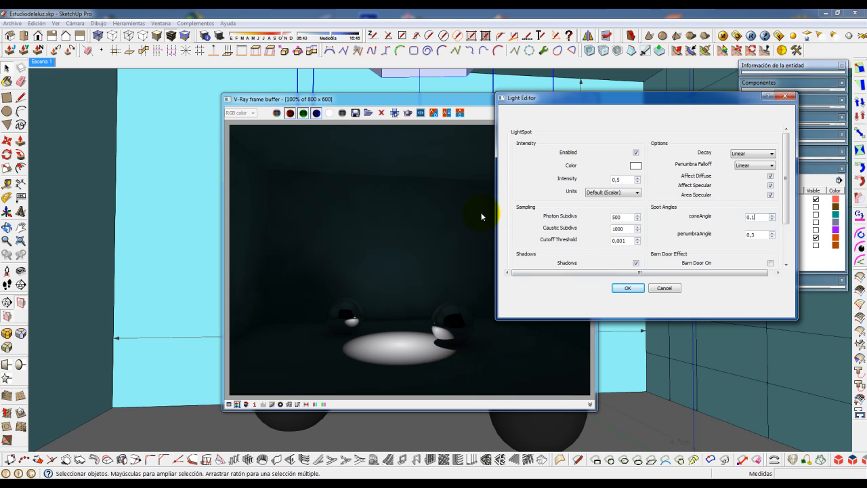
click(628, 288)
click(750, 35)
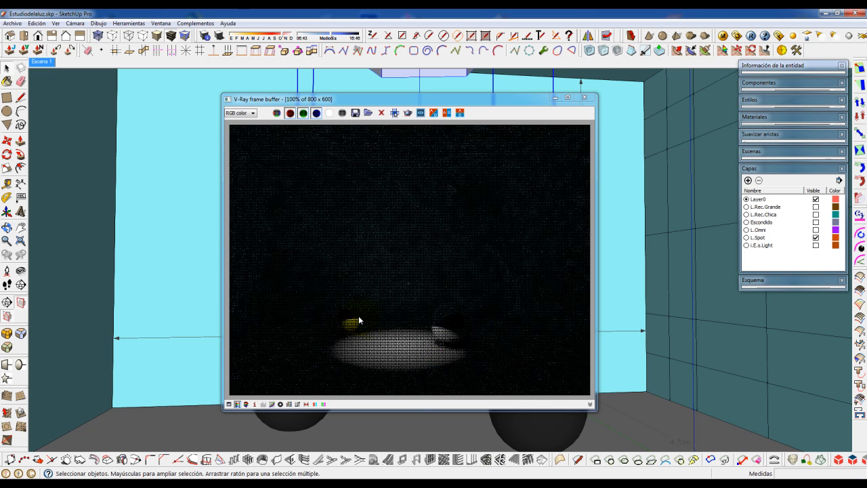
Close the frame buffer, set the spot light's cone angle to 0,3 and render the room.
click(584, 98)
right_click(436, 73)
mouse_move(503, 448)
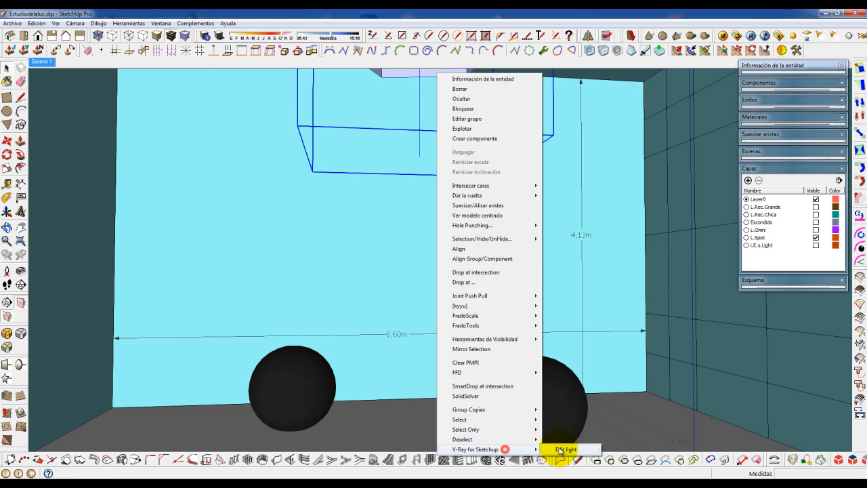
click(560, 449)
double_click(542, 263)
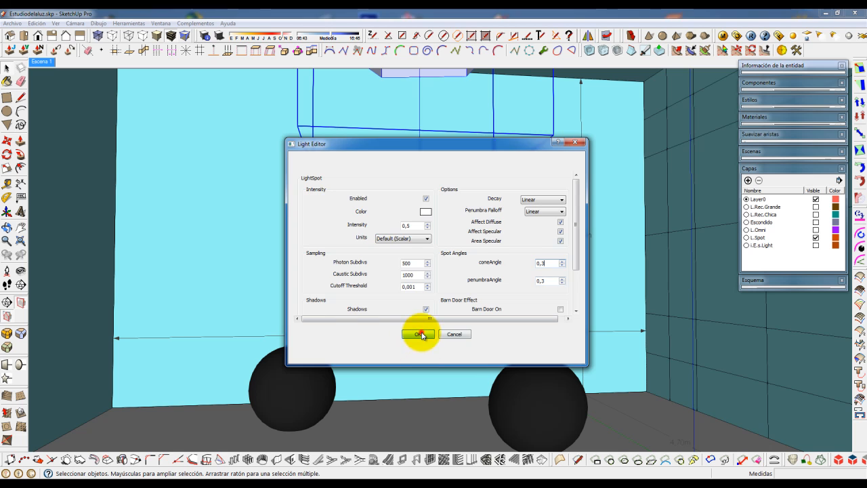
click(418, 334)
click(749, 35)
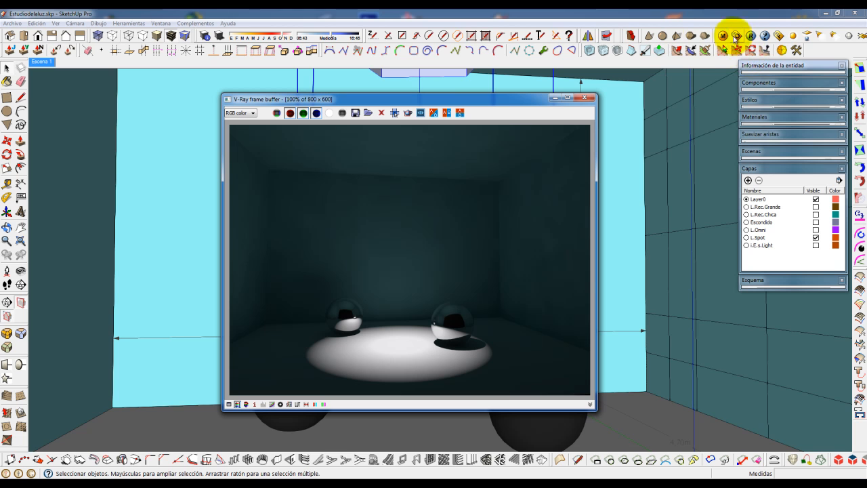
Set the ceiling spot light's cone angle to 0,6 and render the room.
right_click(446, 75)
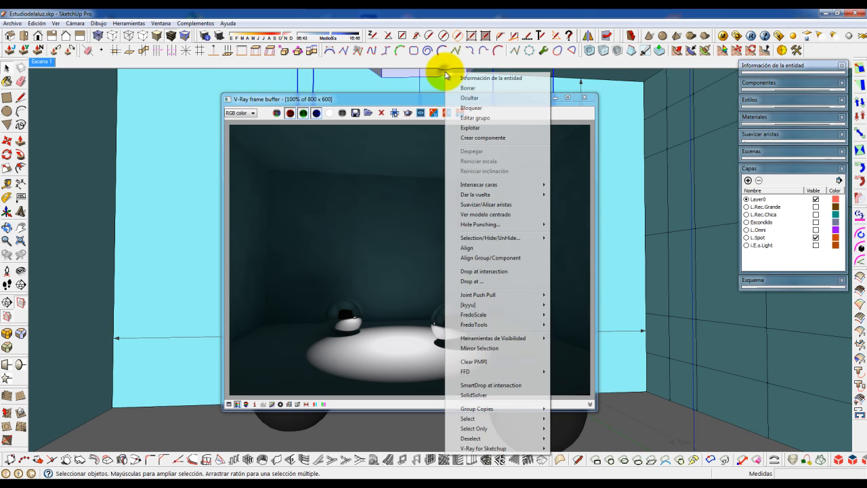
click(574, 449)
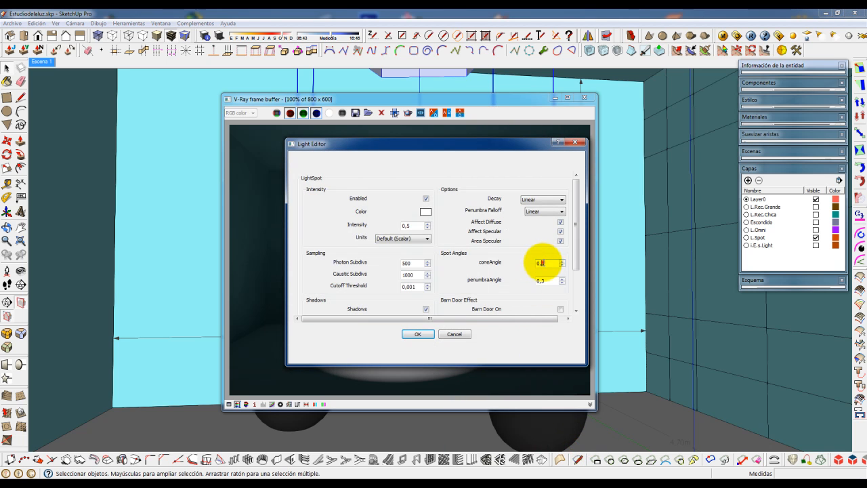
text(6)
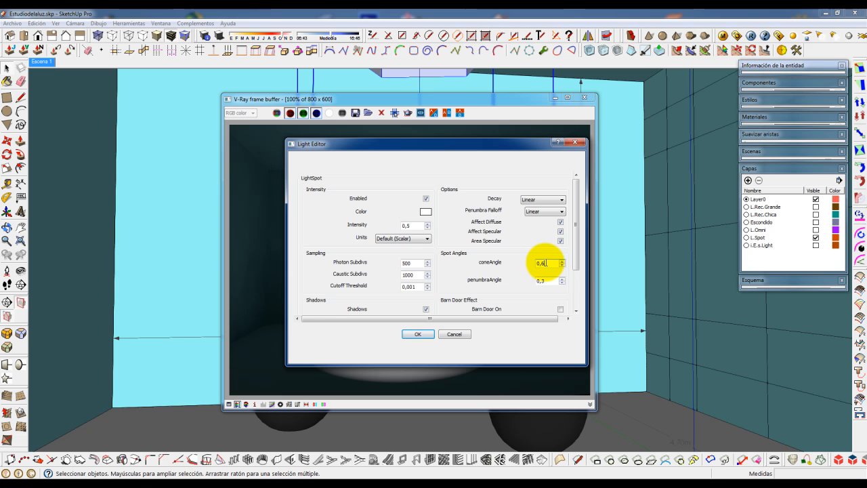
click(418, 333)
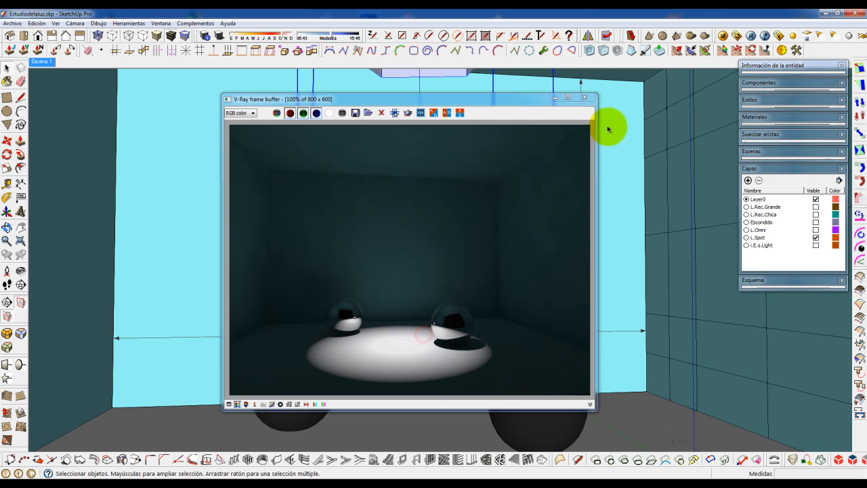
click(750, 35)
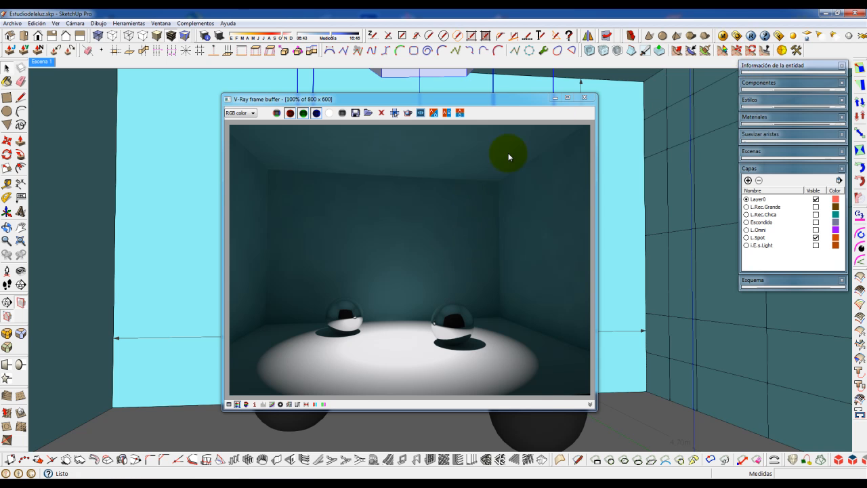
Set the spot light's cone angle to 1 and render the room again.
right_click(449, 73)
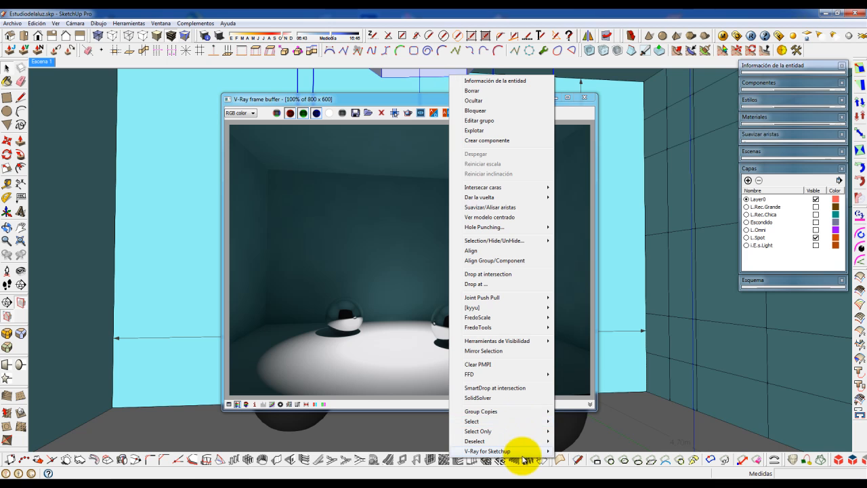
mouse_move(519, 450)
click(601, 453)
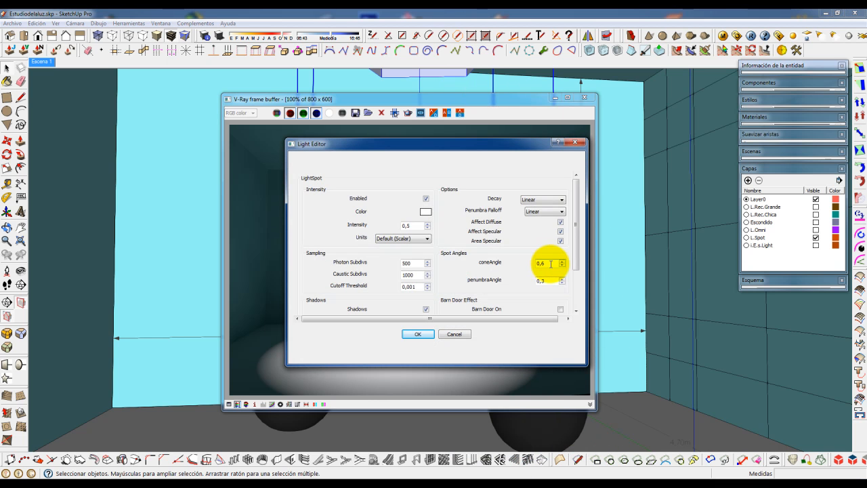
drag(547, 264, 527, 266)
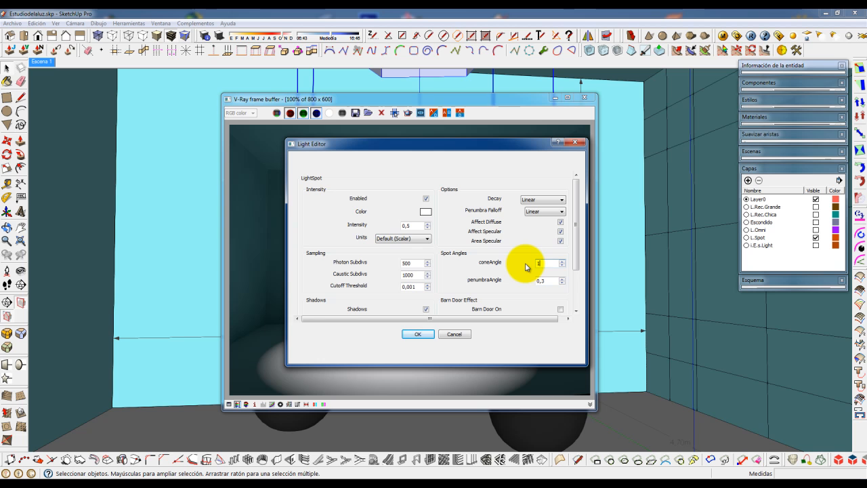
text(1)
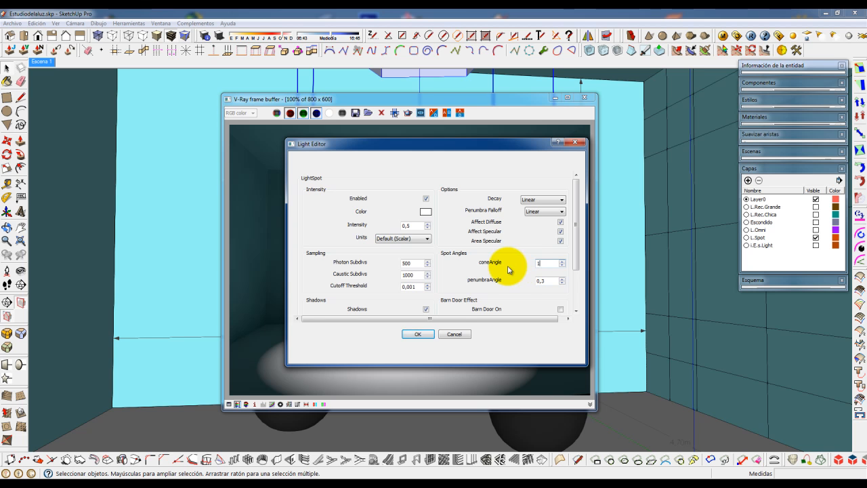
click(426, 335)
click(751, 35)
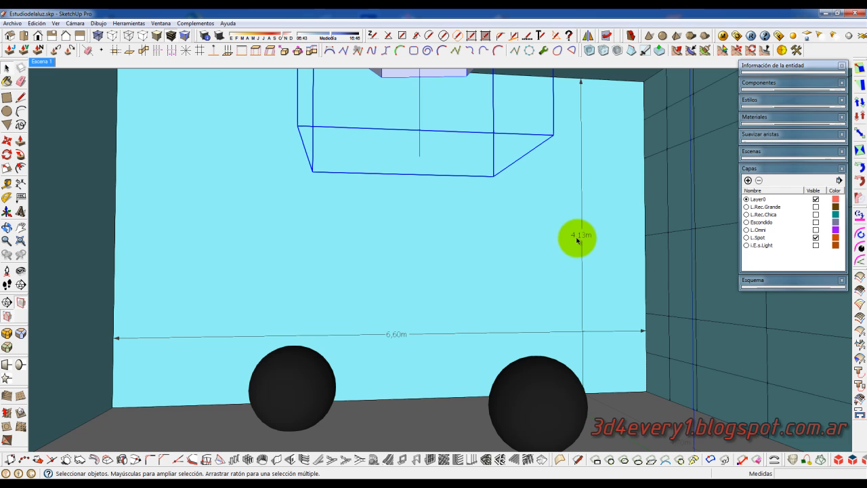
Turn on the spot light's barn door effect, adjust its barn door distances and render the room.
right_click(444, 77)
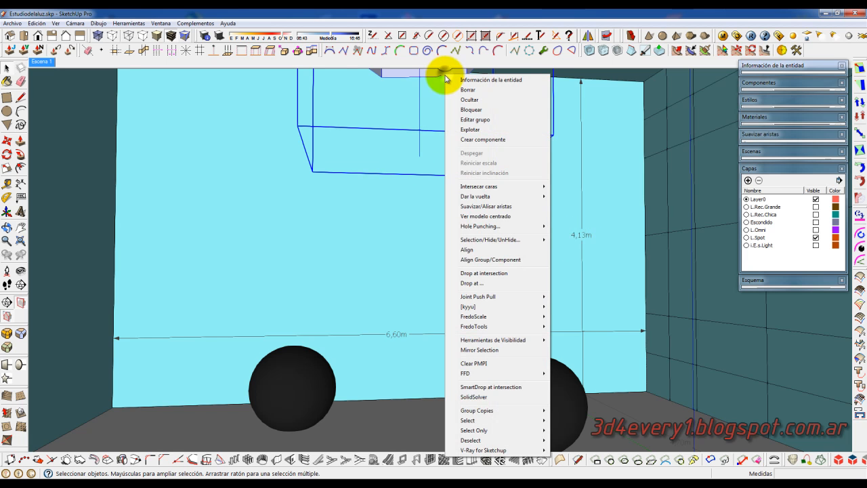
mouse_move(500, 449)
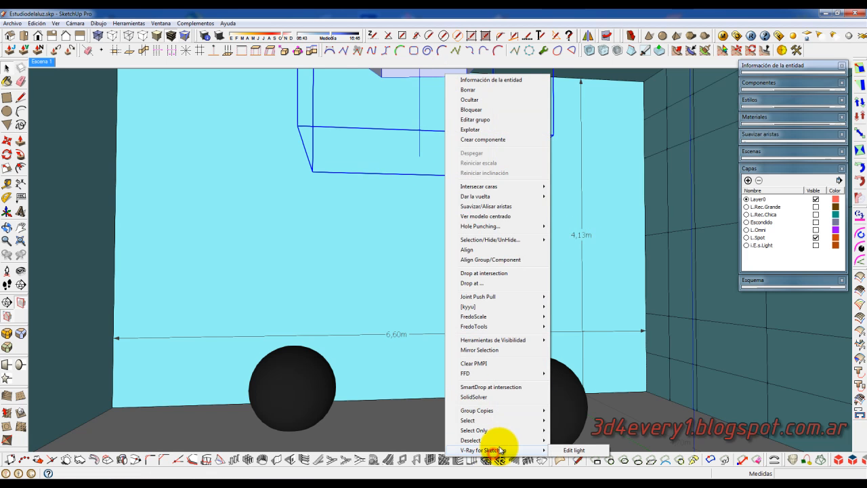
click(573, 451)
drag(577, 230, 577, 266)
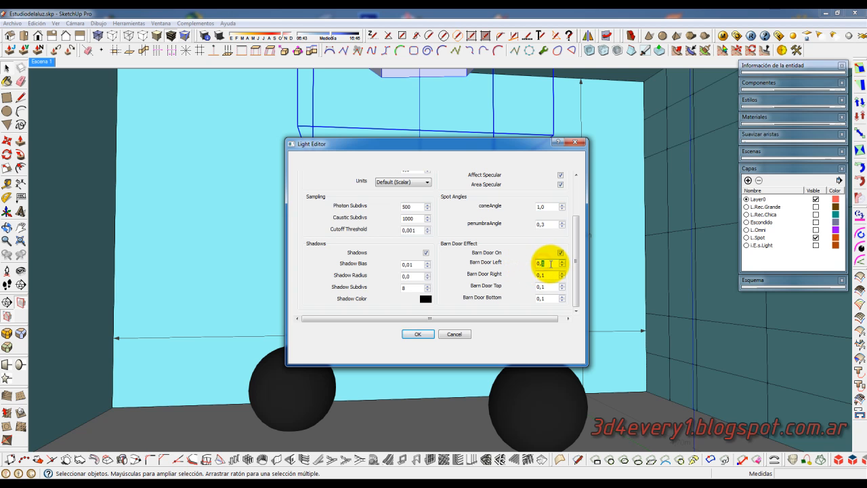
drag(541, 274, 559, 298)
text(22)
click(417, 333)
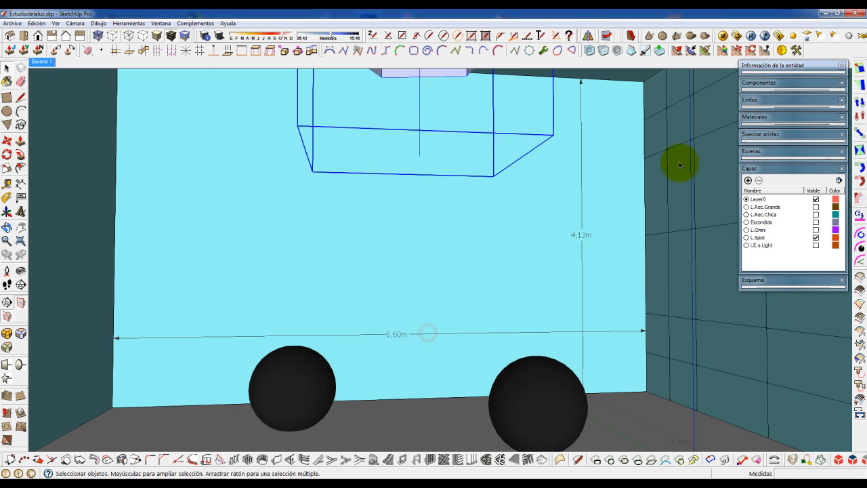
click(750, 35)
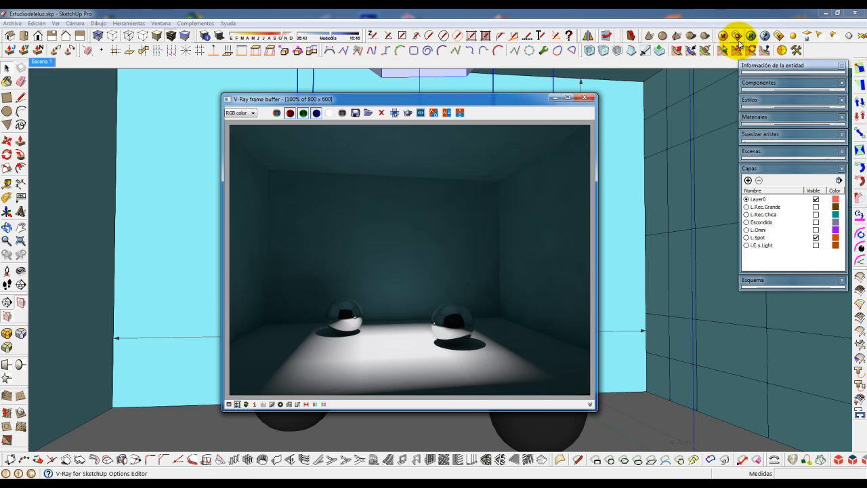
Hide the L.Spot layer and place a V-Ray IES light near the ceiling.
right_click(437, 78)
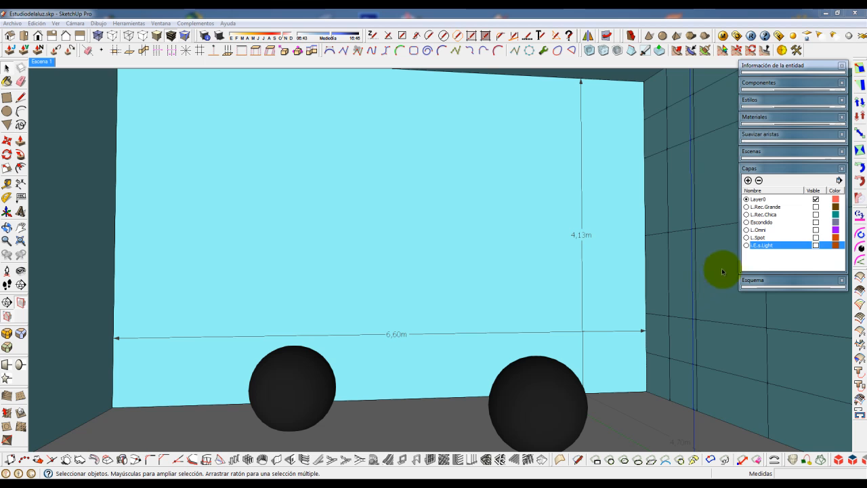
click(833, 36)
click(479, 144)
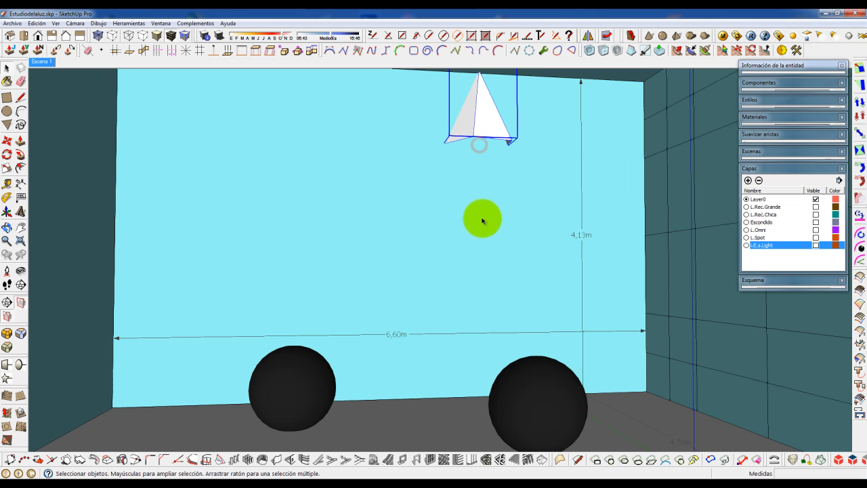
Examine the new IES light's power, photometric file, sampling and shadow settings without changing them.
right_click(487, 123)
click(525, 472)
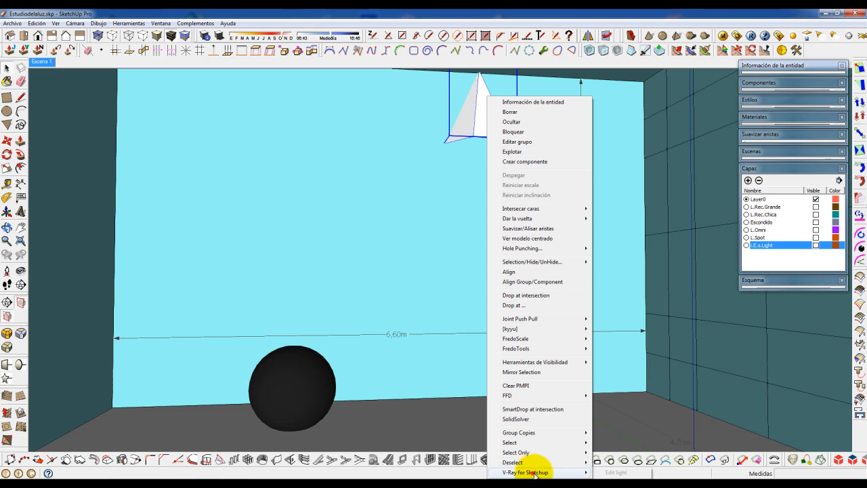
click(613, 472)
drag(500, 165, 467, 105)
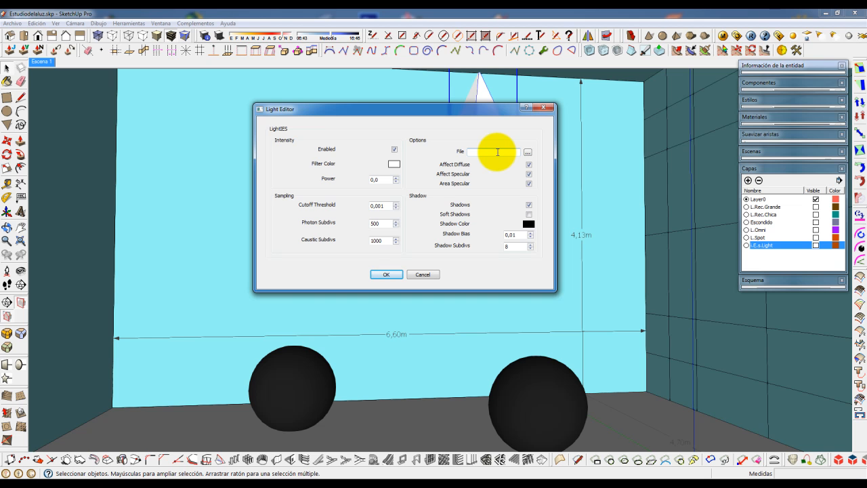
click(422, 274)
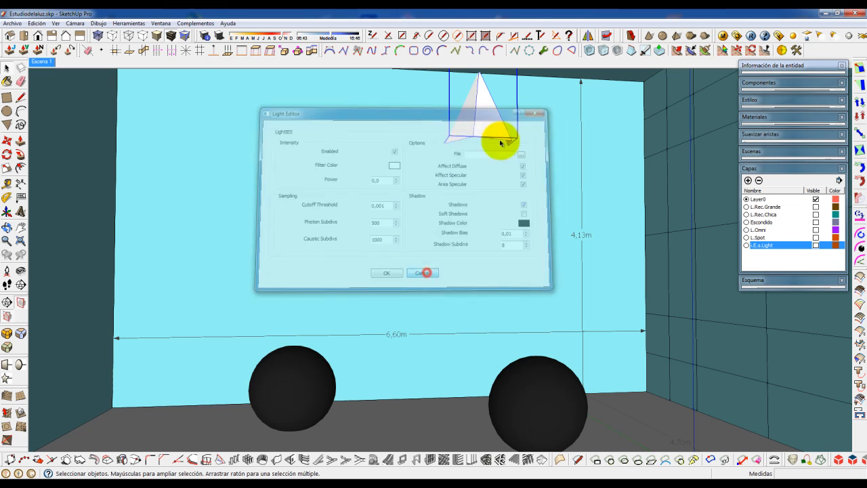
Delete the newly placed IES light and show the i.E.s.Light layer.
click(489, 158)
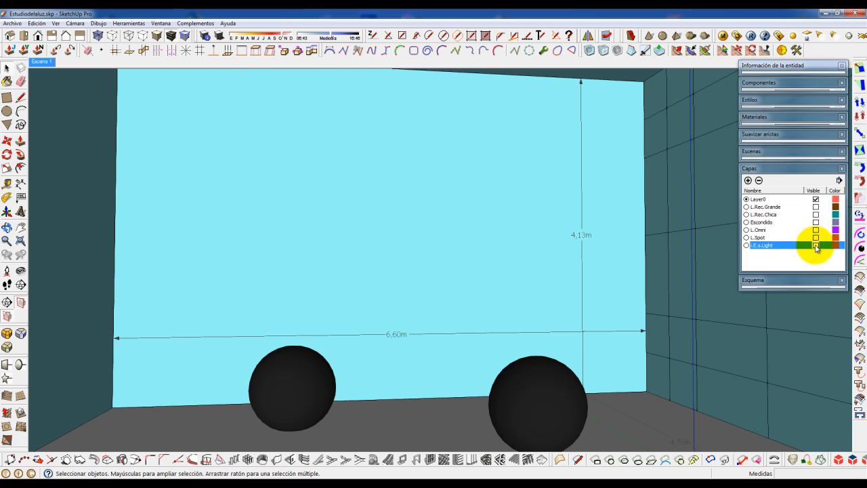
click(816, 246)
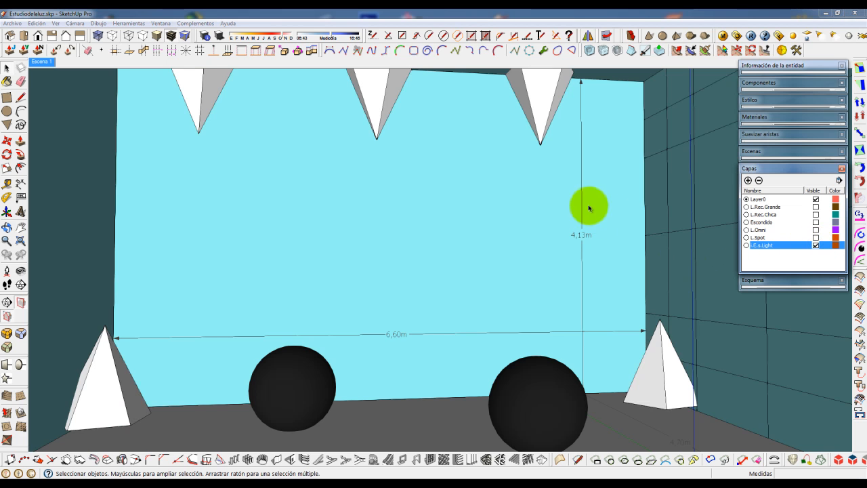
Examine the middle ceiling IES light's settings, including its assigned photometric file, the available files in the Simes folder and its power.
click(369, 81)
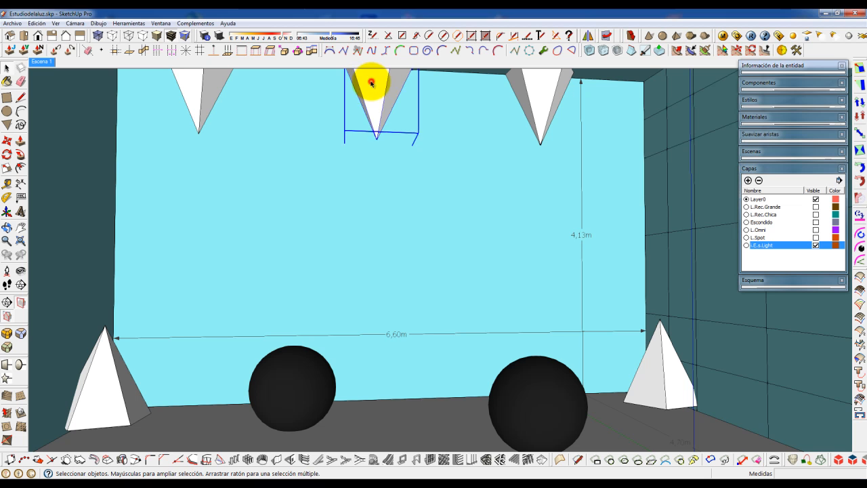
right_click(370, 82)
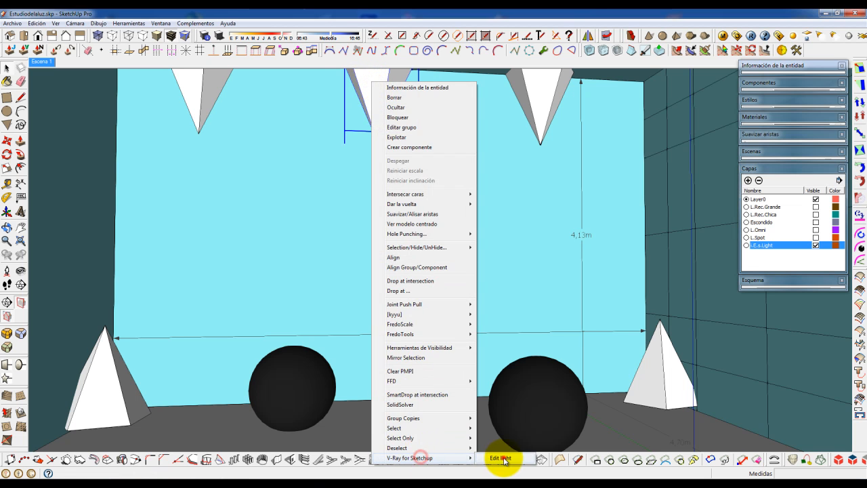
click(490, 459)
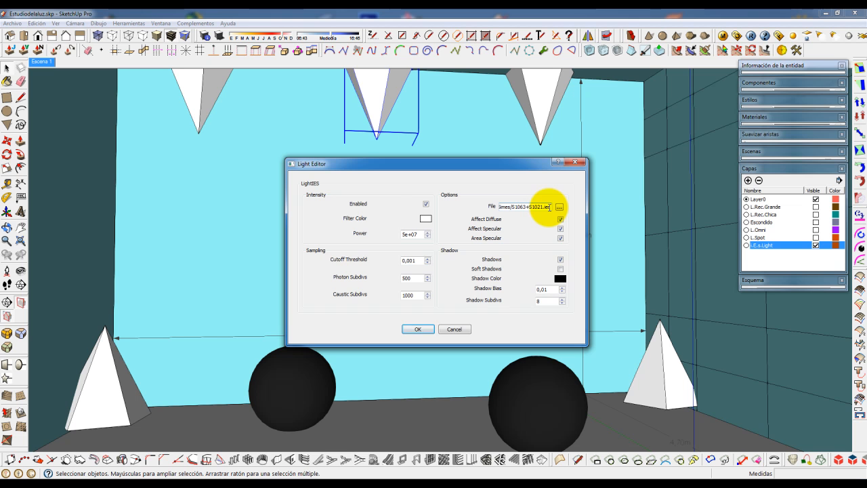
click(559, 207)
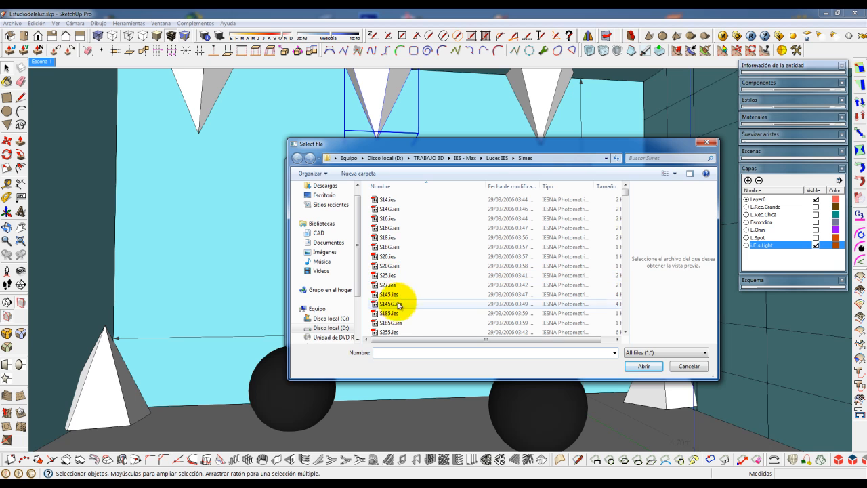
click(685, 365)
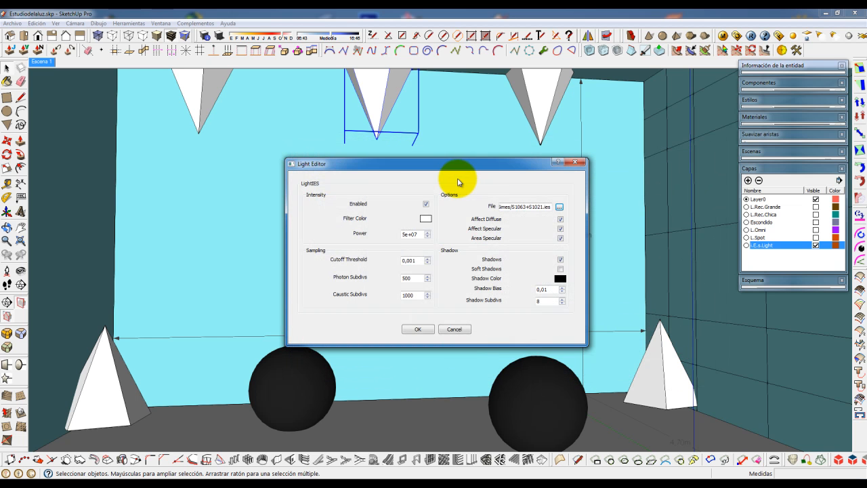
click(421, 234)
drag(421, 233, 399, 234)
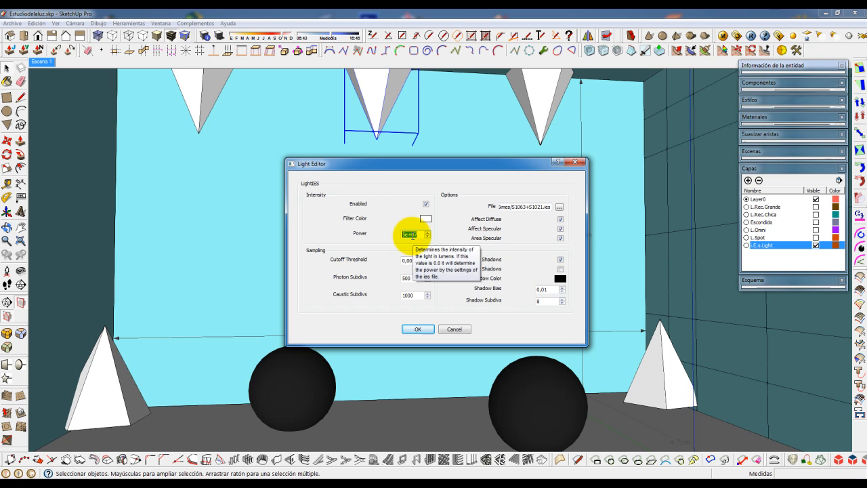
click(420, 329)
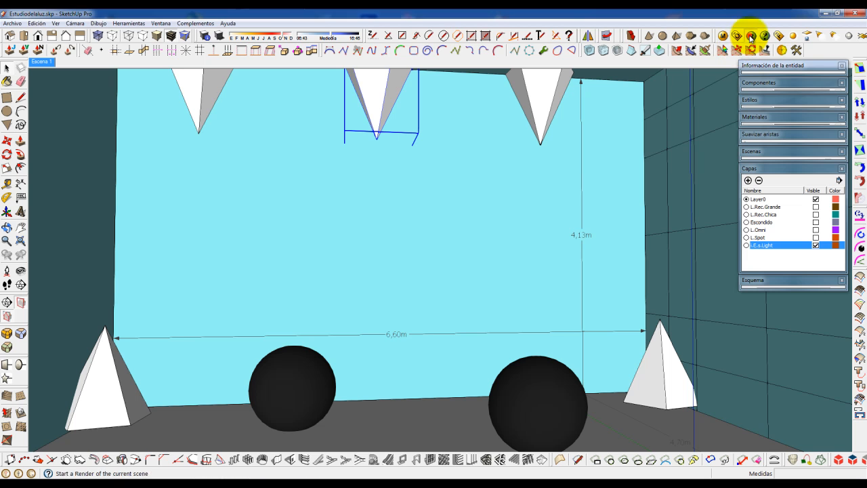
Render the room lit by the IES lights and move the frame buffer aside to compare it with the model.
click(751, 36)
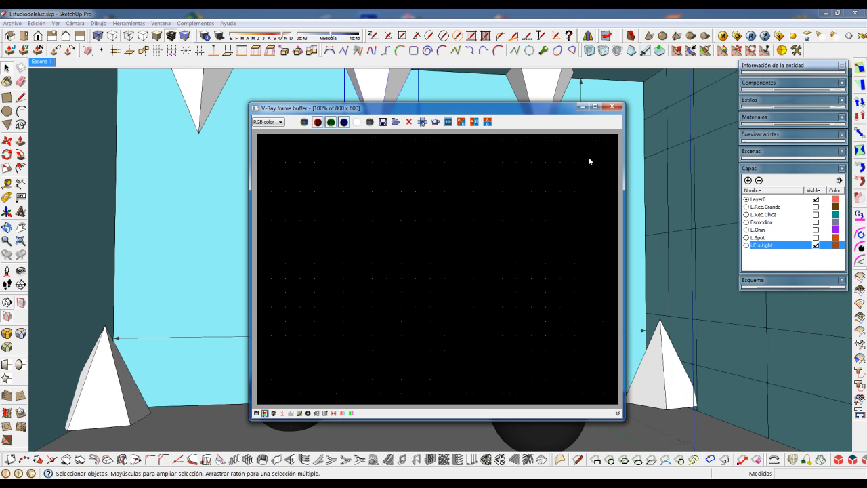
drag(558, 108, 573, 94)
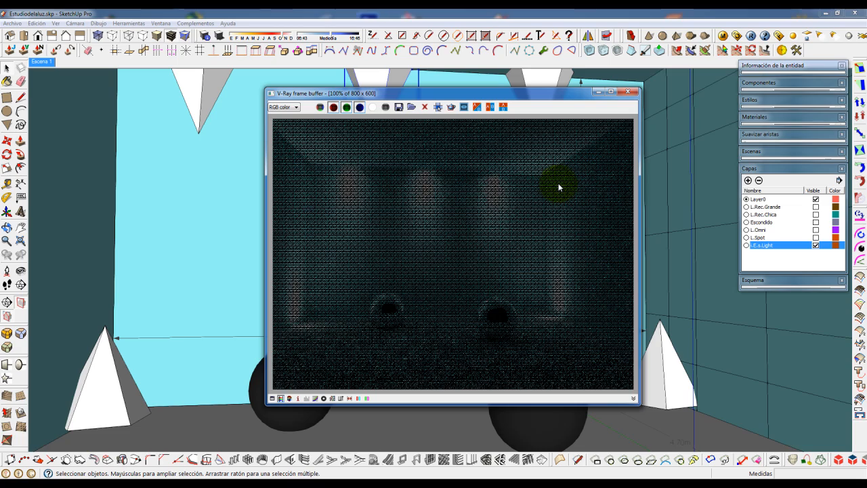
drag(554, 95, 539, 86)
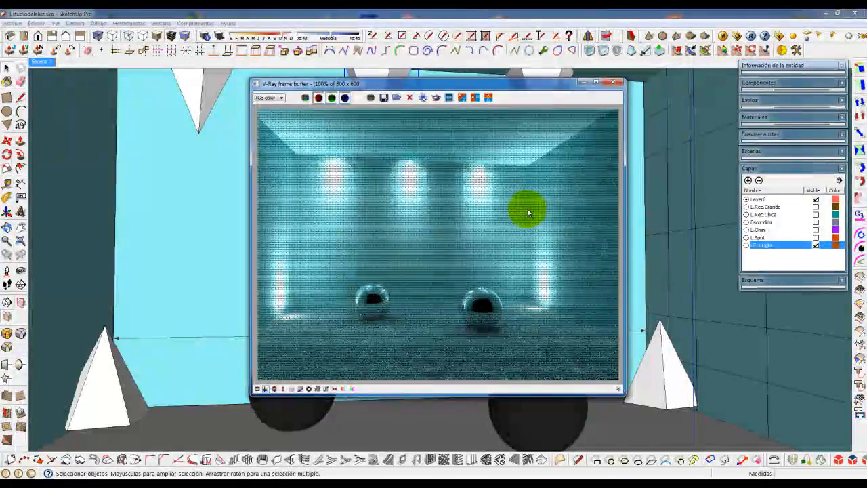
drag(512, 82, 608, 77)
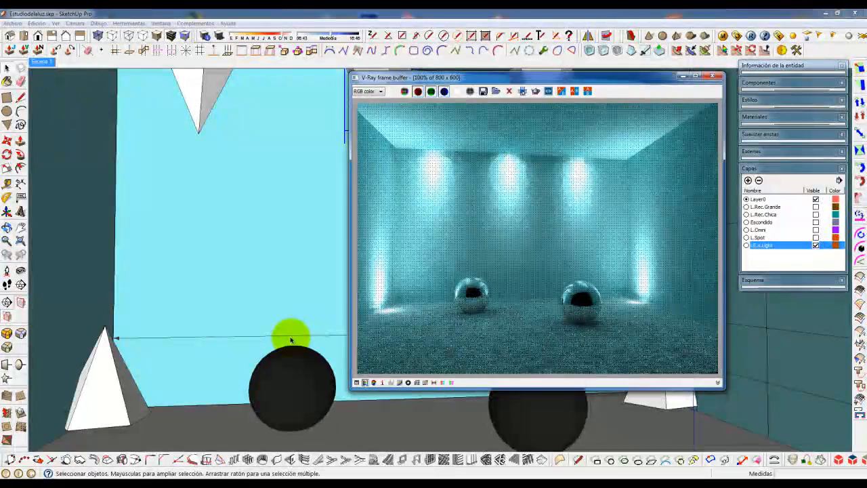
Switch to the Simes folder in Windows Explorer, browse its IES files and place the window beside the rendered image.
mouse_move(77, 437)
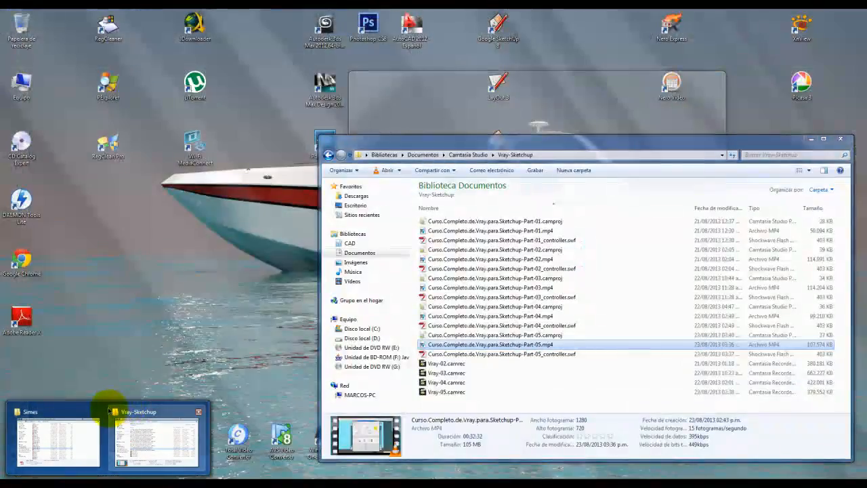
click(88, 413)
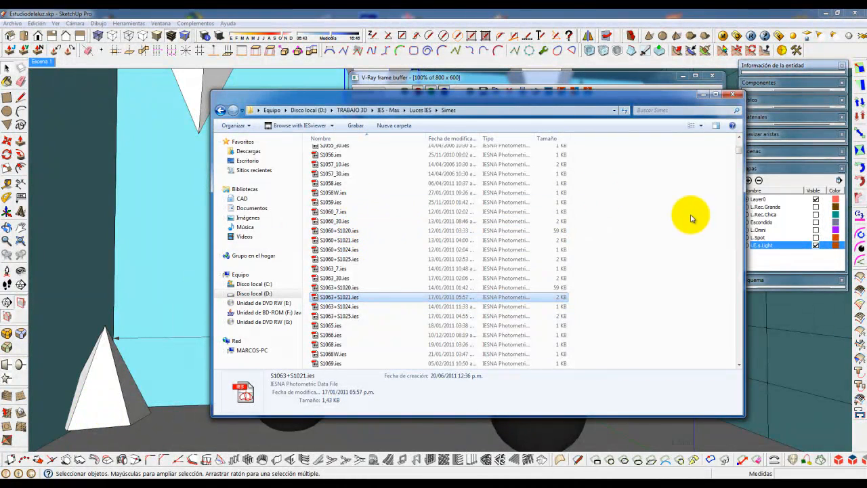
scroll(731, 148, up, 8)
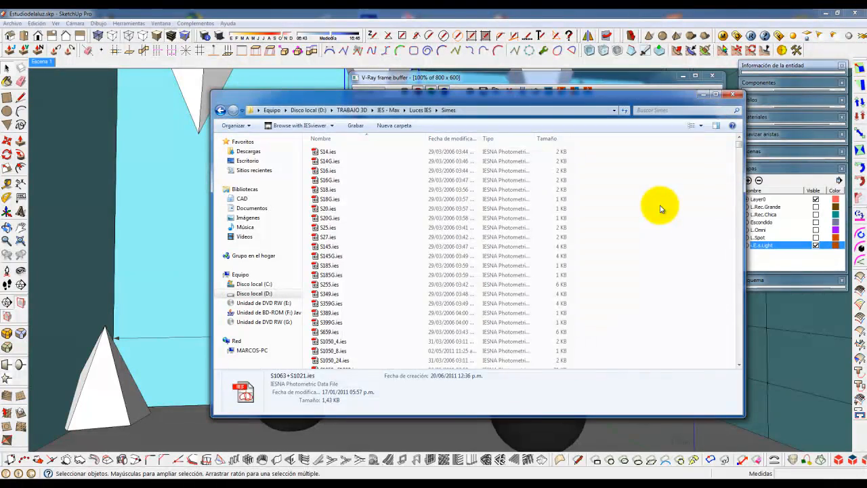
mouse_move(739, 145)
mouse_down()
mouse_move(737, 357)
mouse_move(749, 213)
mouse_move(736, 142)
mouse_up()
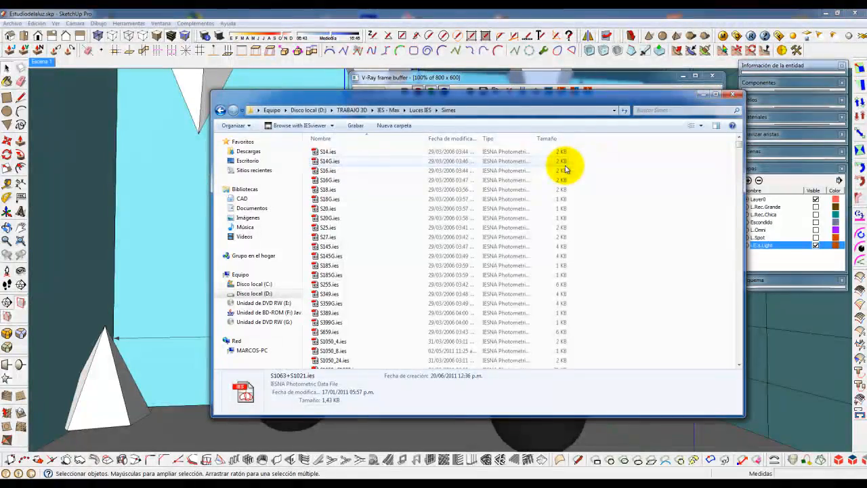
drag(559, 101, 402, 98)
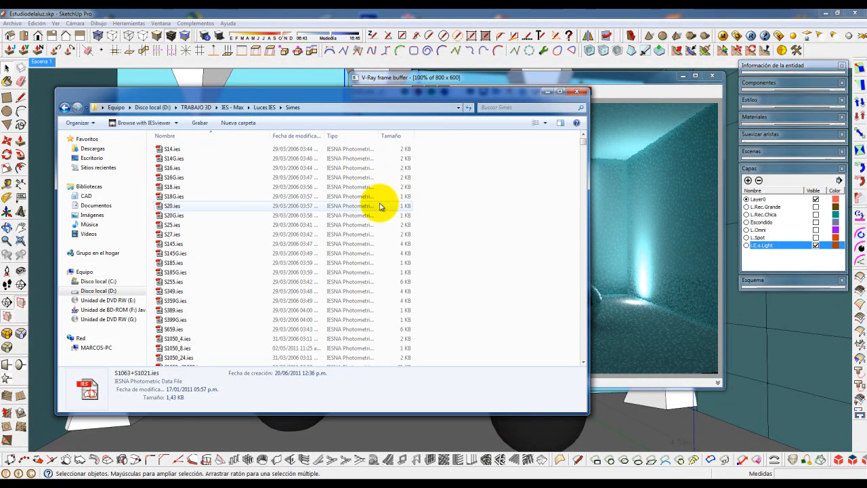
click(647, 76)
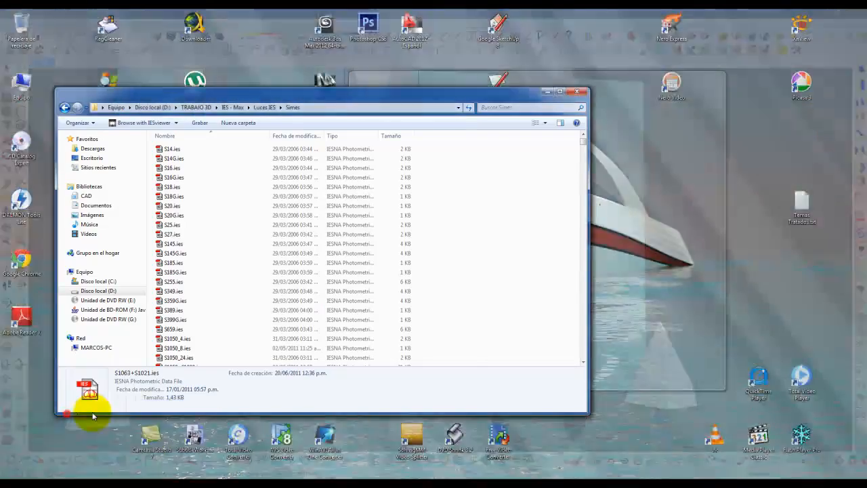
click(93, 416)
drag(336, 98, 360, 87)
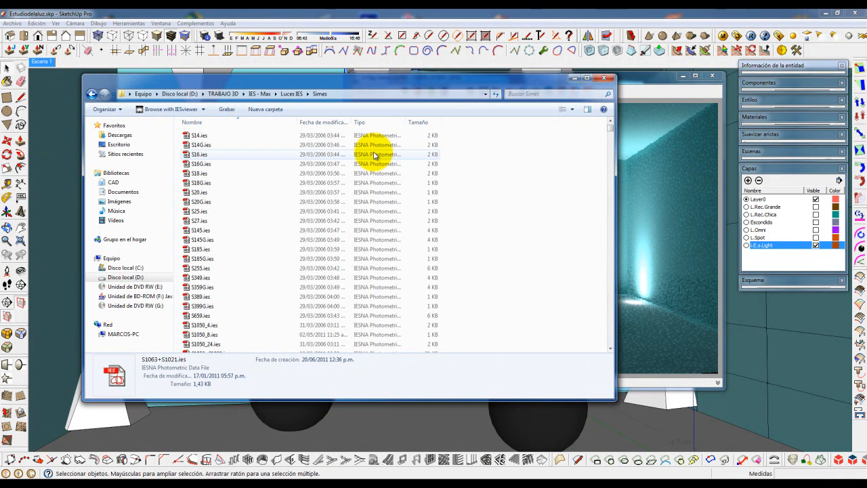
Open S14.ies in IES Viewer and compare its distribution curve with those of S1050+S1000, S1050+S1001, S1050_24 and S1050_4.
click(200, 136)
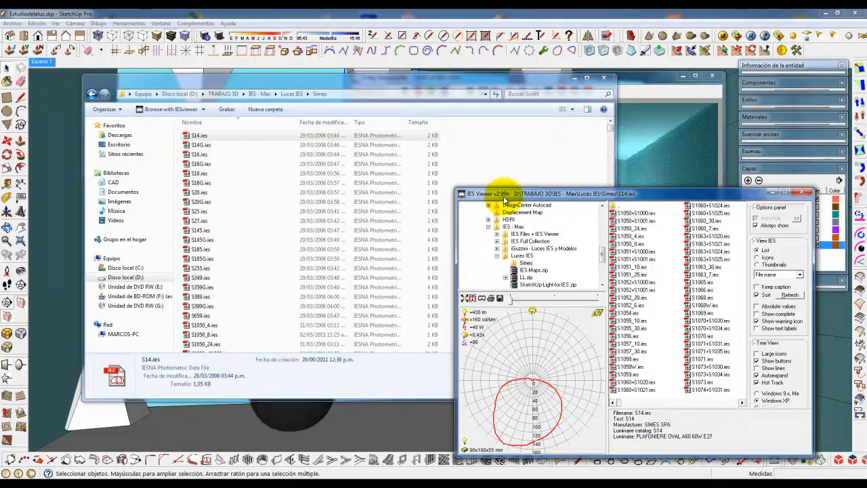
drag(663, 192, 534, 92)
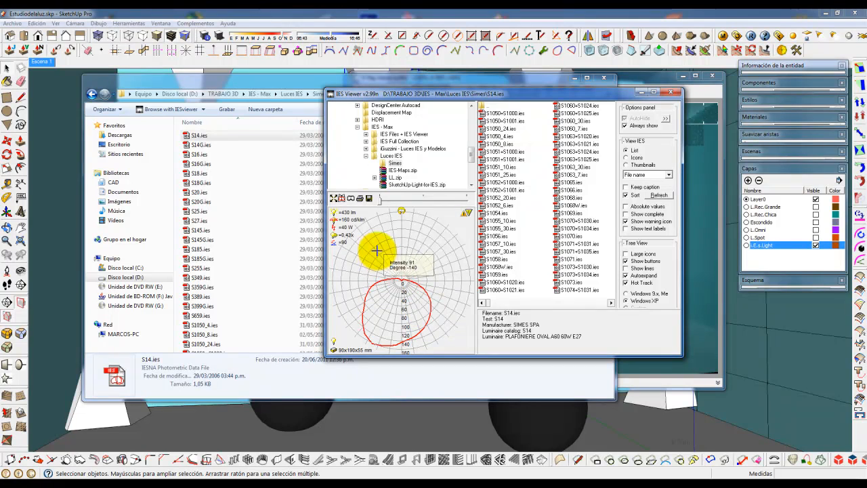
click(503, 116)
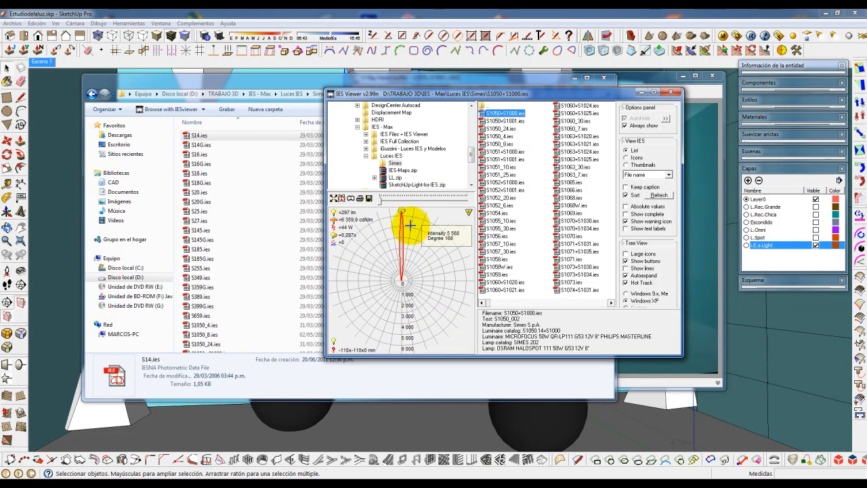
click(510, 121)
click(501, 129)
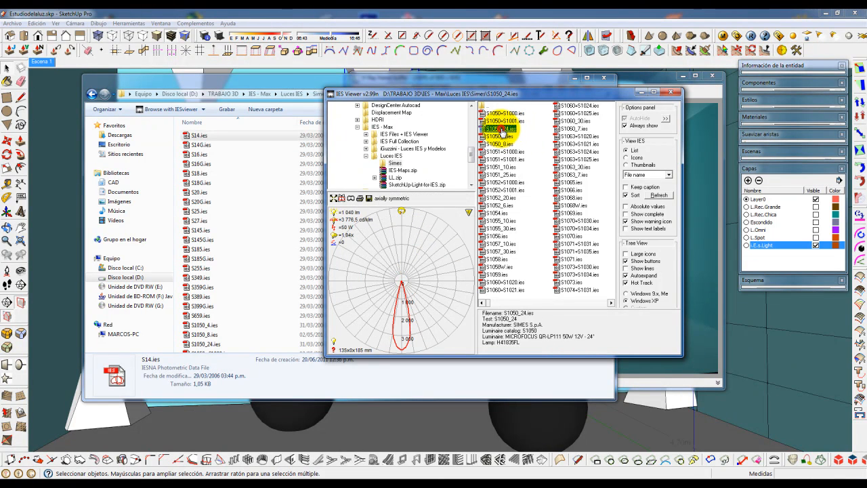
click(501, 136)
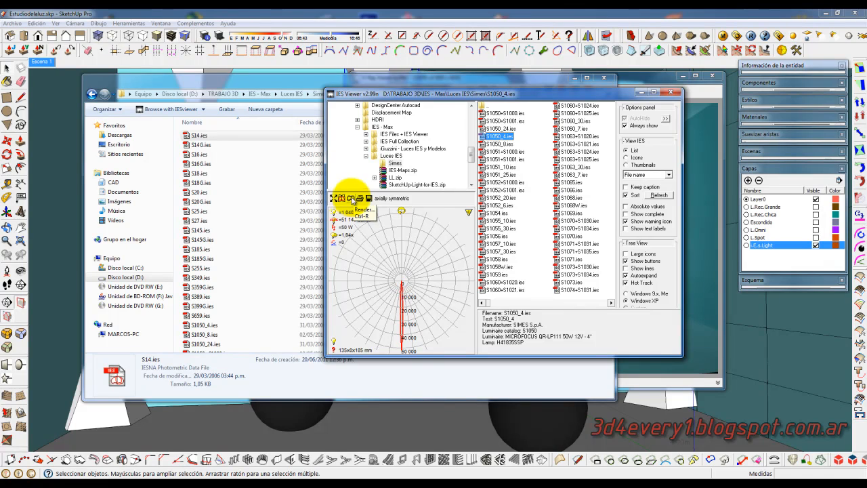
Open the viewer's render preview beside the file list and preview the photometric files from S1051+S1001 to S1052_6.
click(352, 197)
drag(387, 247, 269, 97)
click(504, 160)
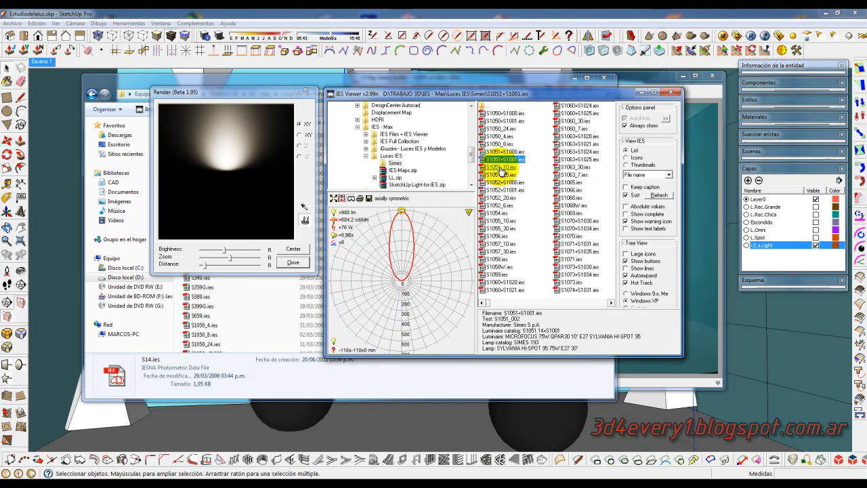
click(501, 167)
click(496, 176)
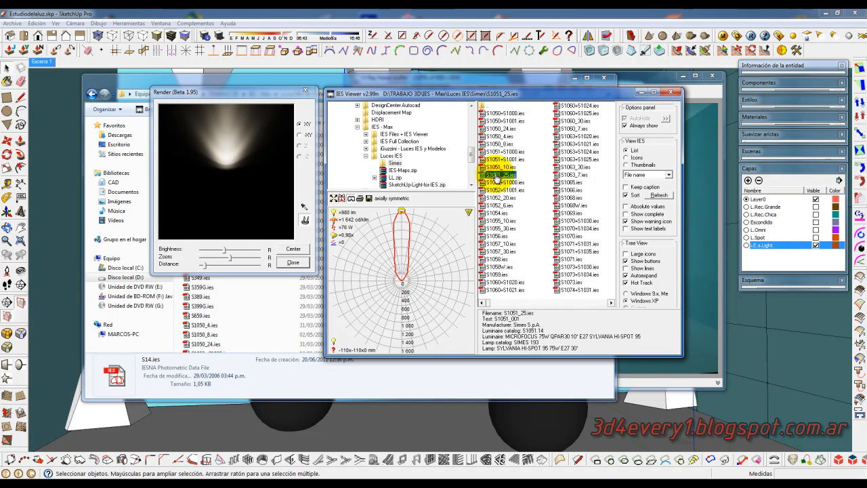
click(498, 182)
click(498, 190)
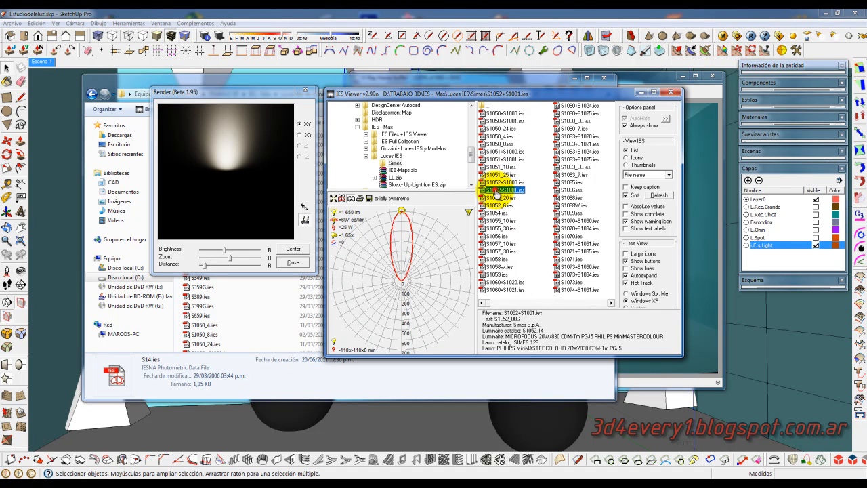
click(498, 197)
click(497, 204)
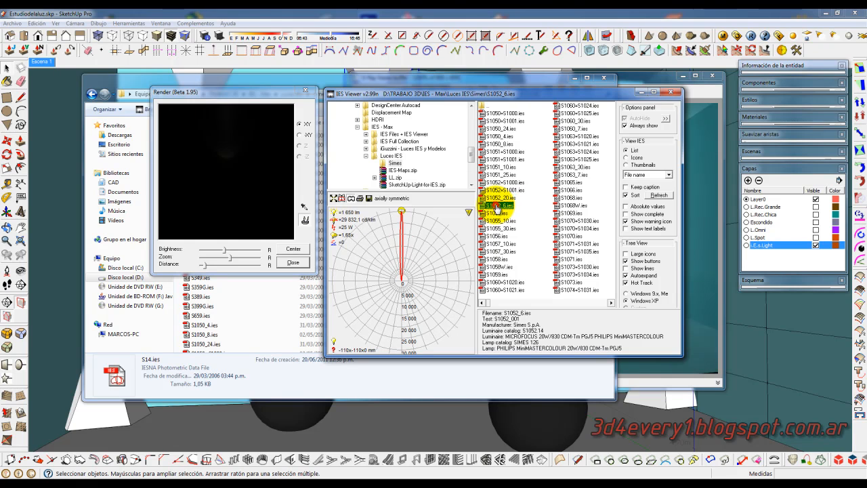
Preview the light shapes of the photometric files from S1054 to S1060+S1021.
click(498, 213)
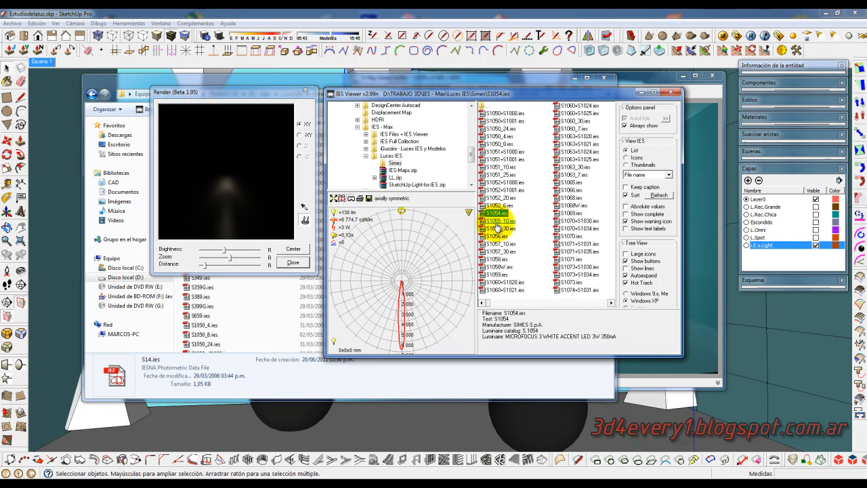
click(497, 221)
click(495, 229)
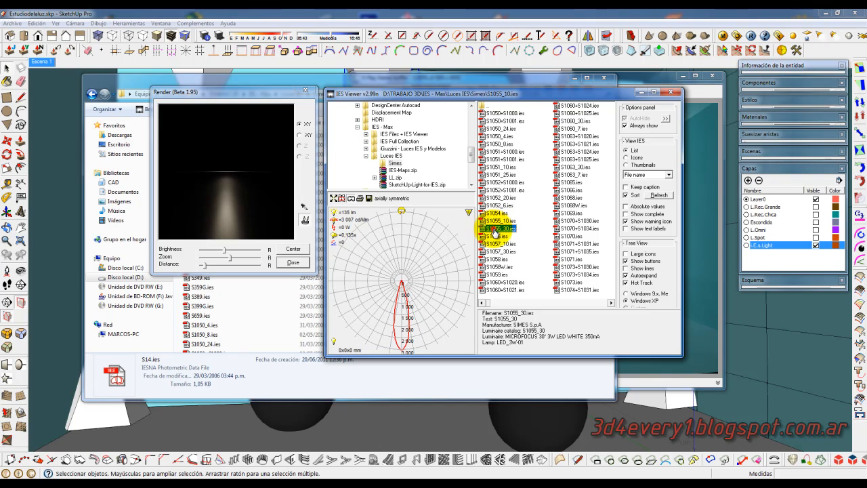
click(496, 235)
click(497, 244)
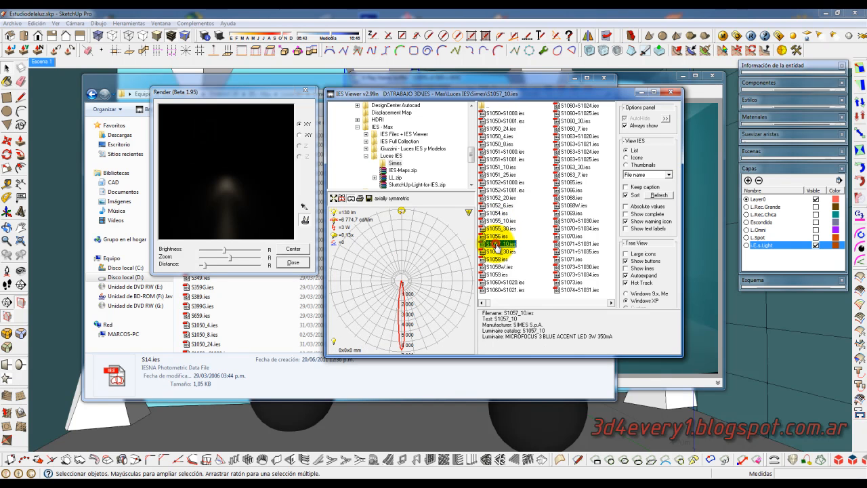
click(498, 251)
click(497, 259)
click(497, 266)
click(498, 275)
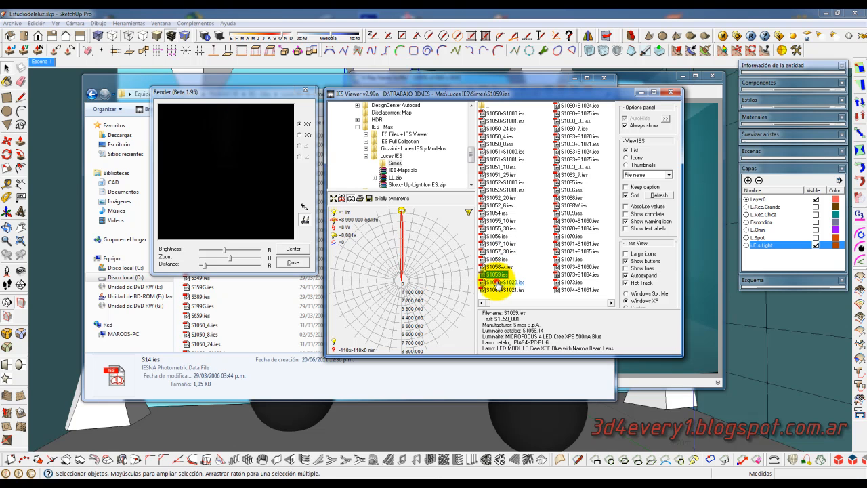
click(497, 282)
click(499, 289)
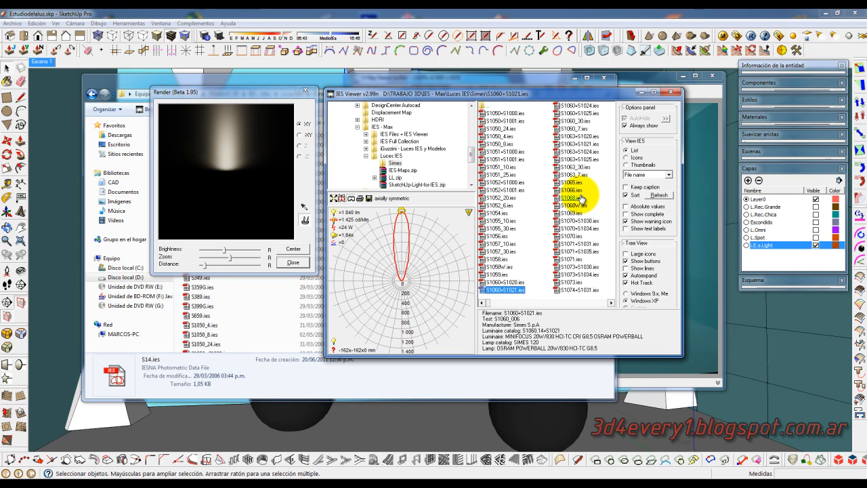
Preview the light shapes of the photometric files from S1060+S1024 to S1063_7.
click(582, 106)
click(577, 113)
click(574, 120)
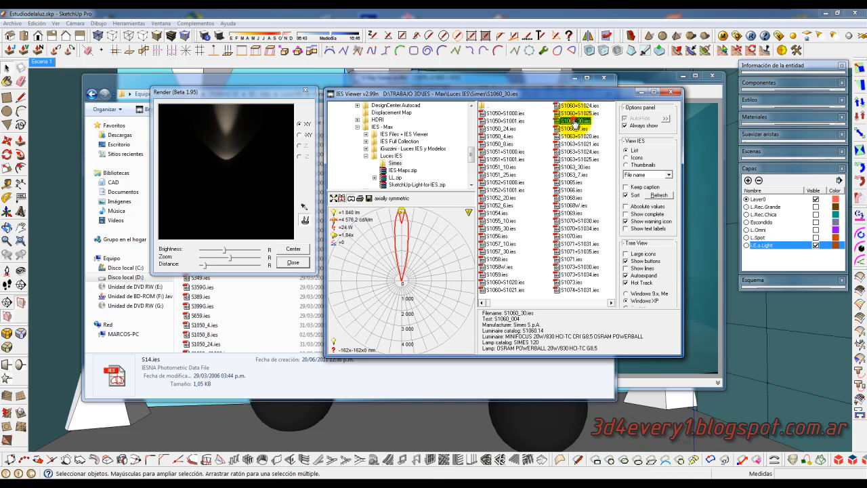
click(574, 128)
click(574, 136)
click(574, 143)
click(575, 152)
click(574, 159)
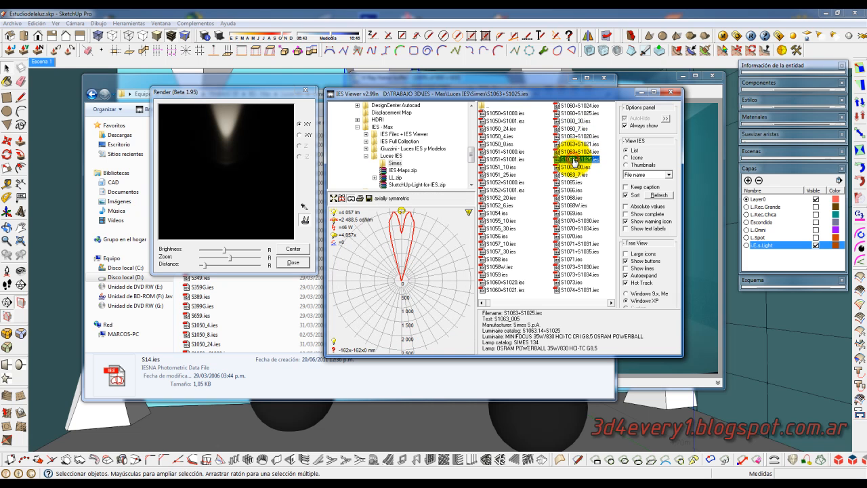
click(573, 168)
click(573, 174)
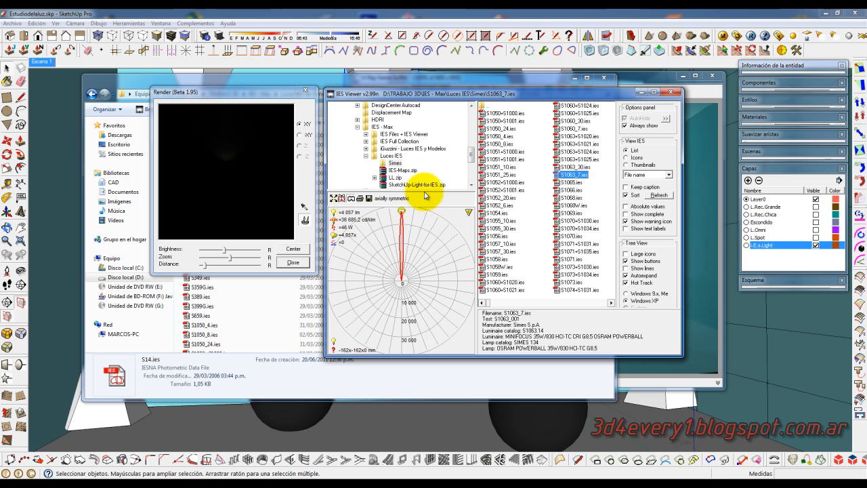
Compare the rendered light and curves of selected photometric files between S1065 and S1071+S1031.
click(570, 183)
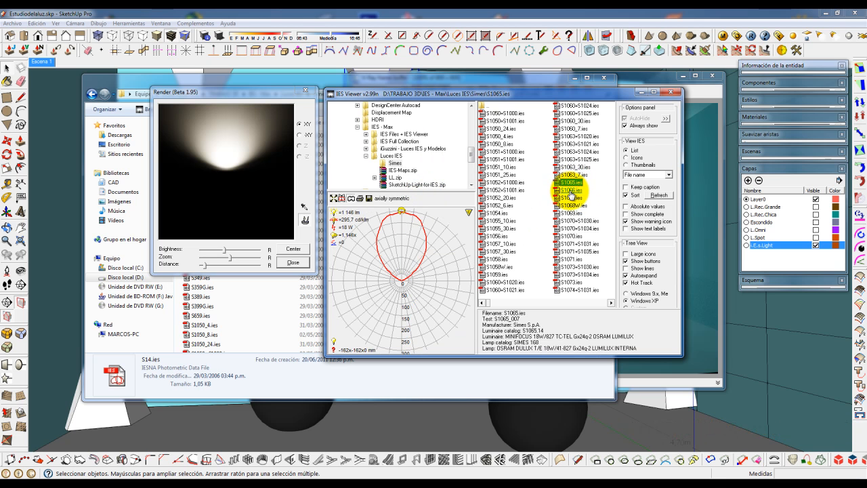
click(571, 190)
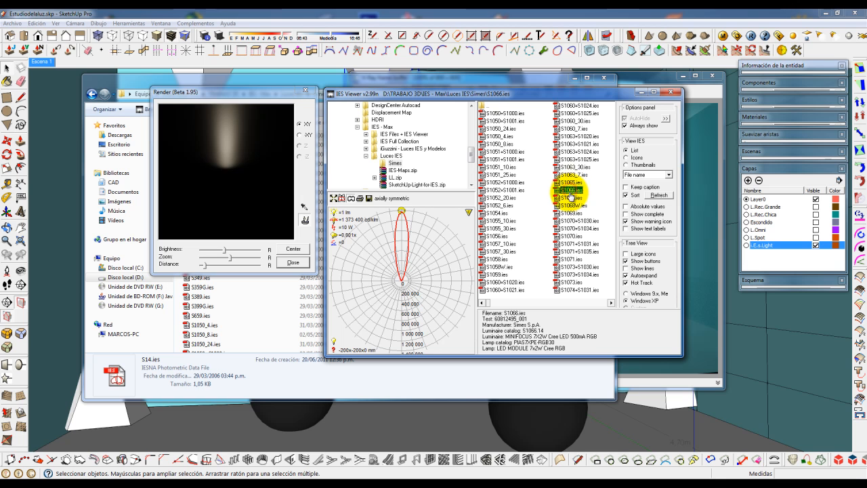
click(568, 213)
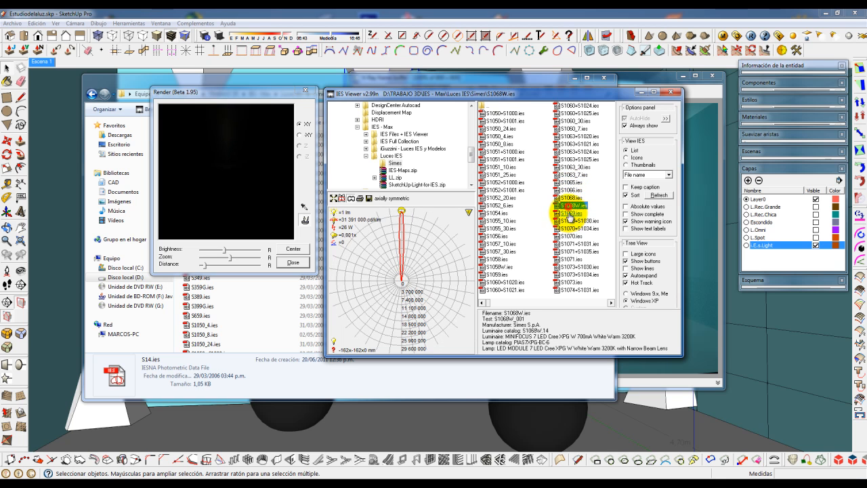
click(565, 221)
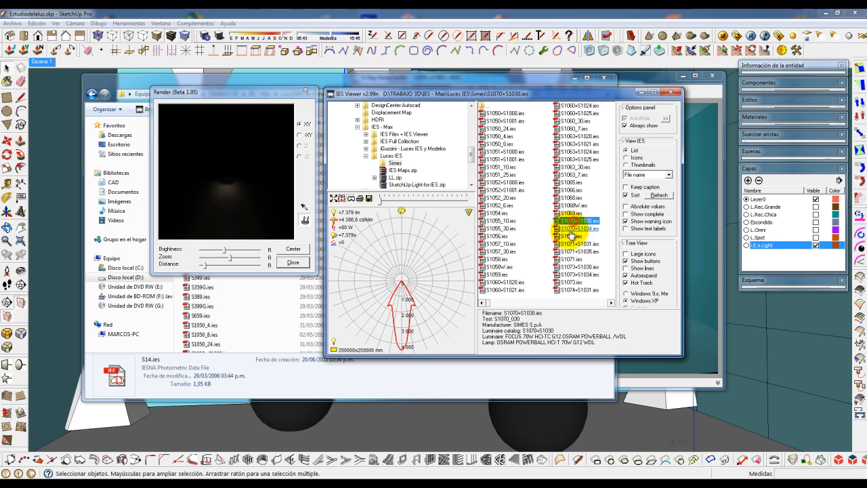
click(570, 229)
click(569, 236)
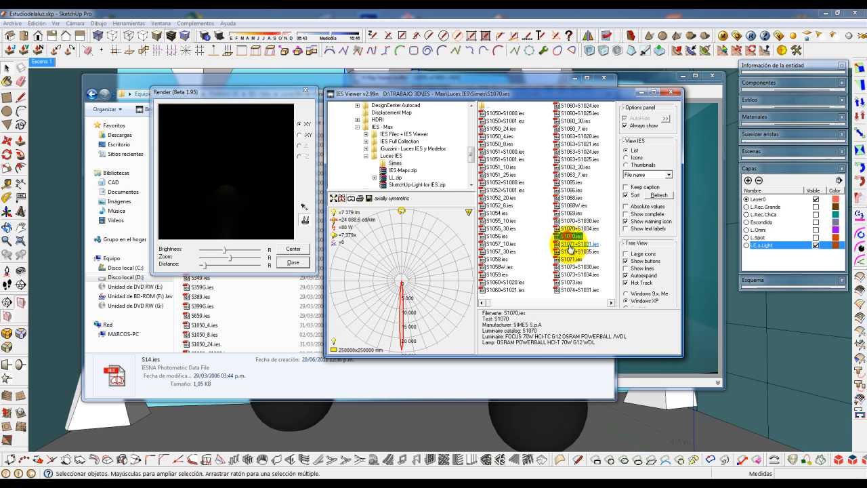
click(571, 243)
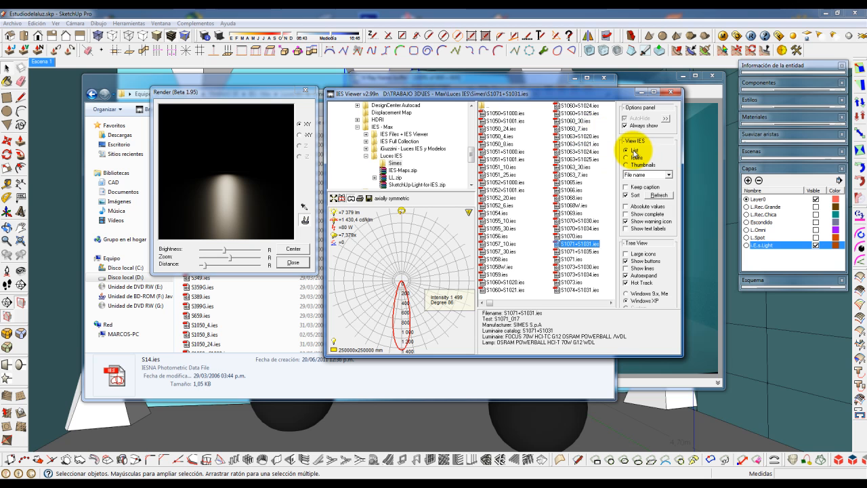
Preview the light shapes of the remaining listed photometric files, from S1071+S1035 to S1074+S1031.
click(571, 259)
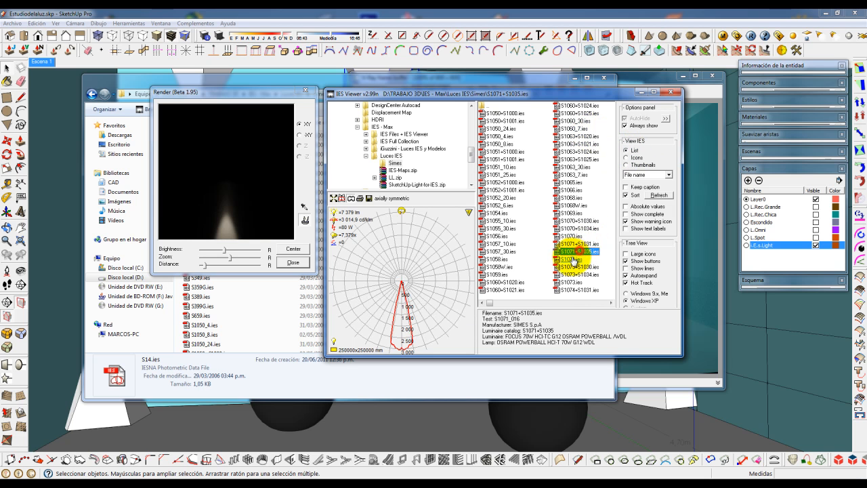
click(573, 267)
click(573, 274)
click(573, 282)
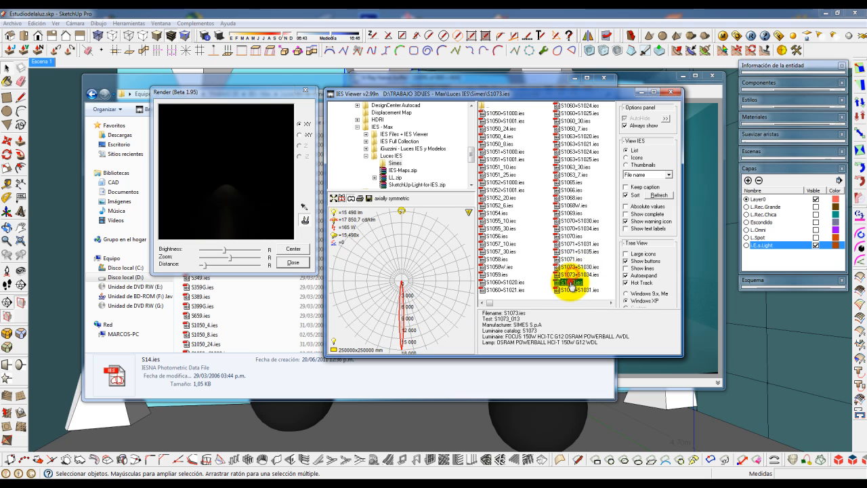
click(573, 290)
Preview several photometric files from the S45 series further along the list, including S4563W, S4571 and S4549.
drag(487, 302, 537, 296)
click(568, 175)
click(567, 182)
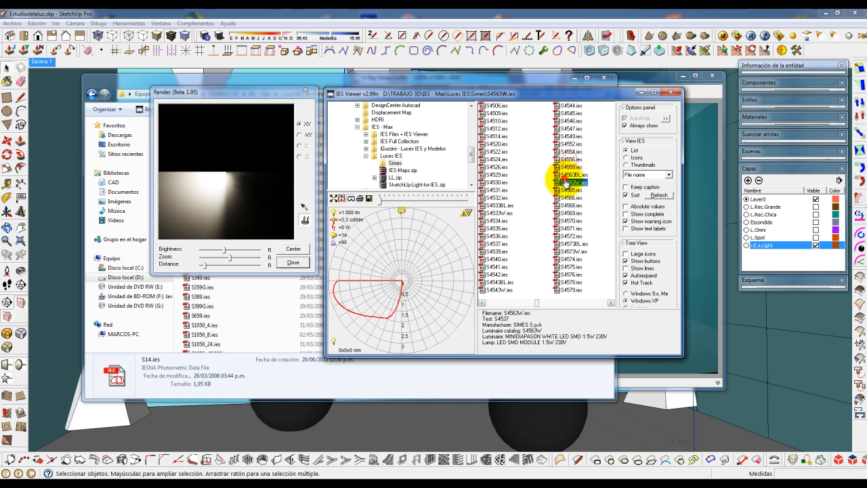
click(571, 221)
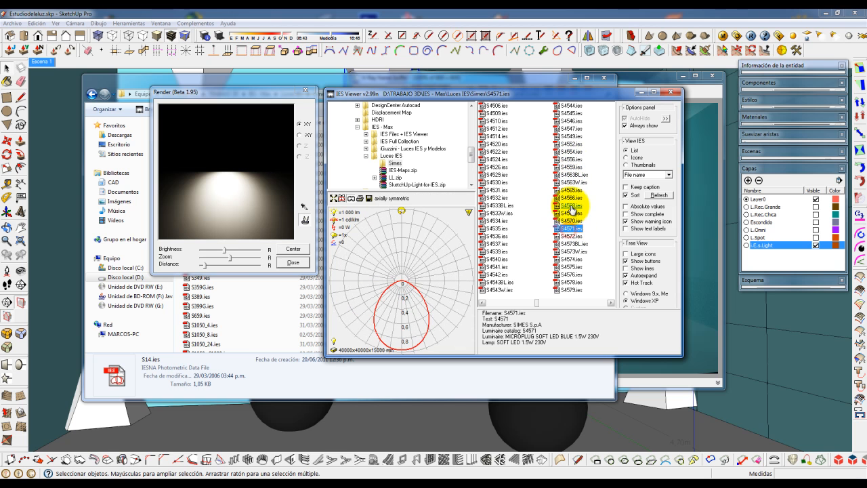
click(571, 205)
click(571, 144)
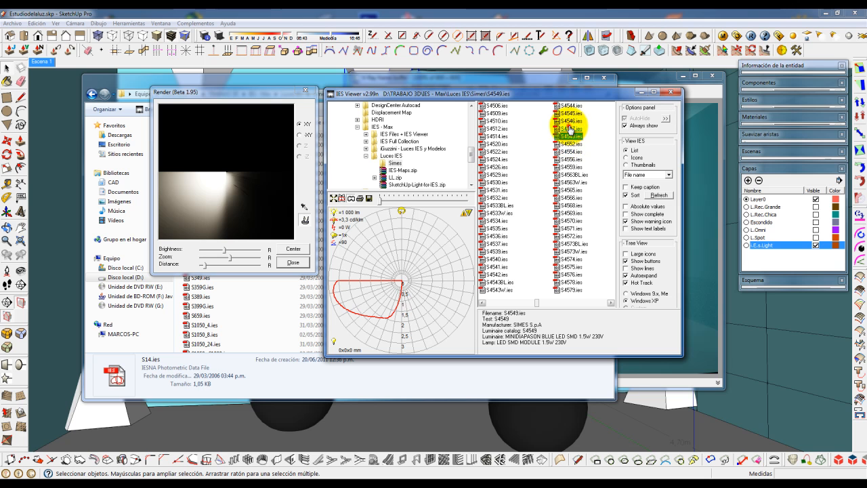
Preview the light shapes of further S45 photometric files, including S4545, S4575, S4578, S4537 and S4541.
click(569, 113)
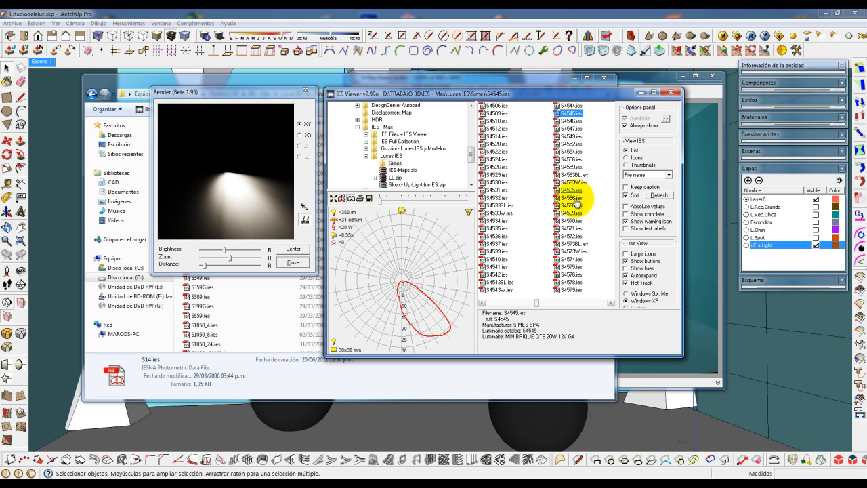
click(570, 251)
click(569, 267)
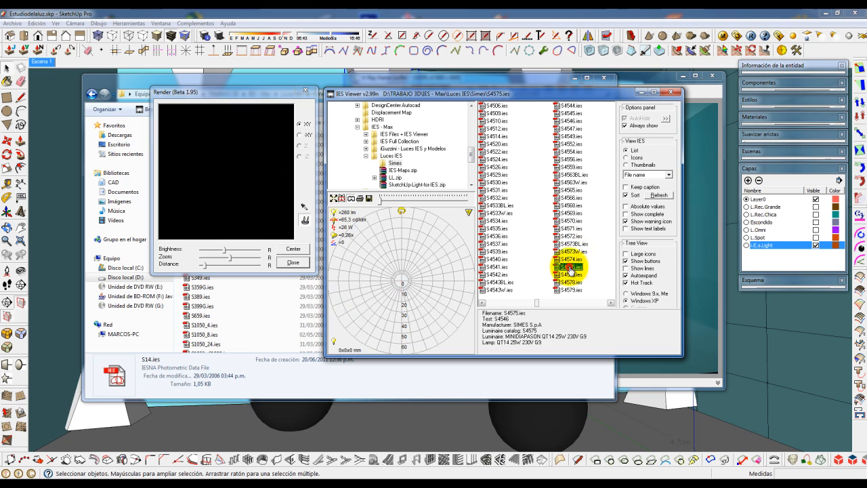
click(569, 281)
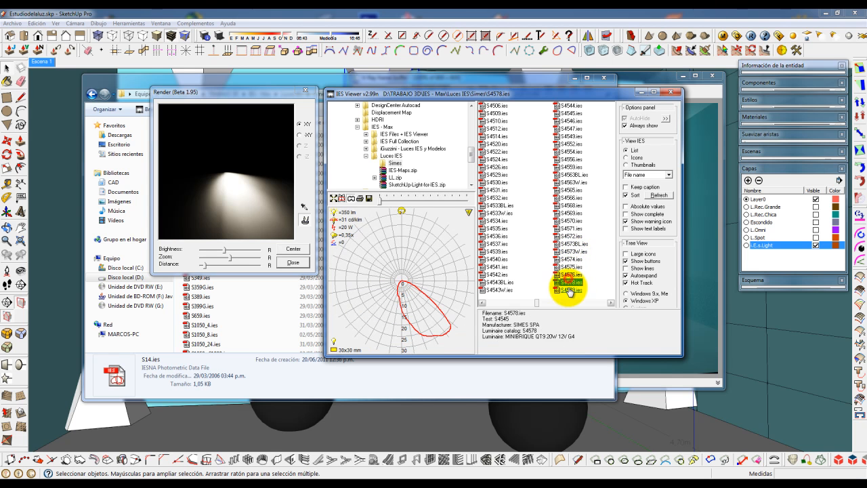
click(495, 213)
click(496, 229)
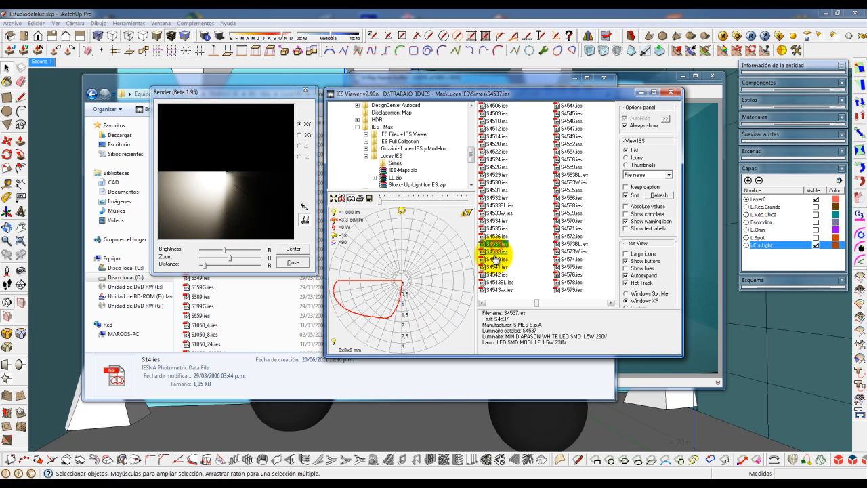
click(495, 266)
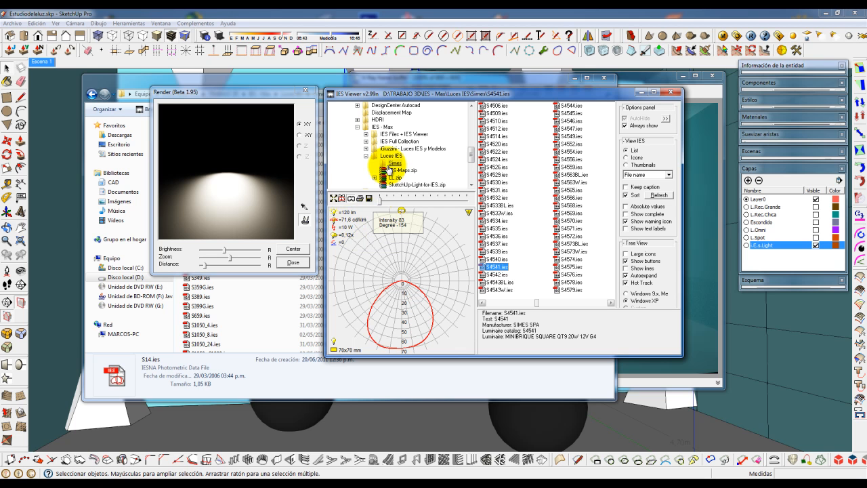
Close IES Viewer and minimize the Simes folder window to return to the V-Ray render in SketchUp.
drag(557, 97, 554, 93)
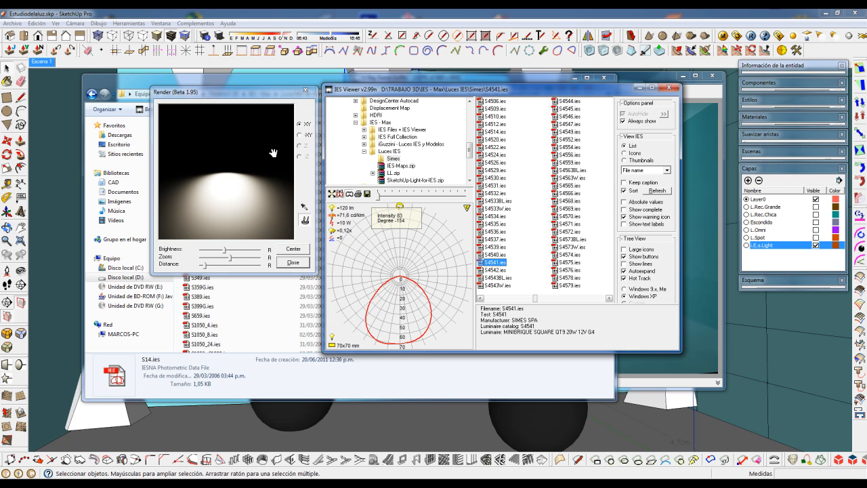
click(672, 89)
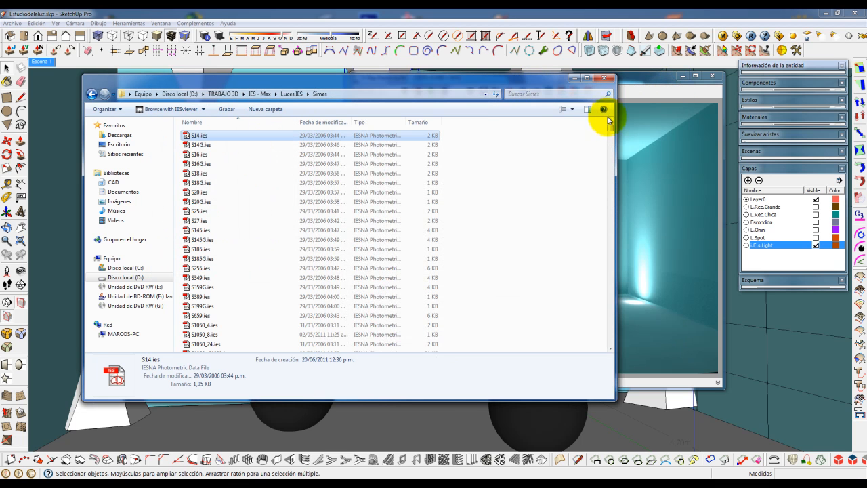
click(574, 78)
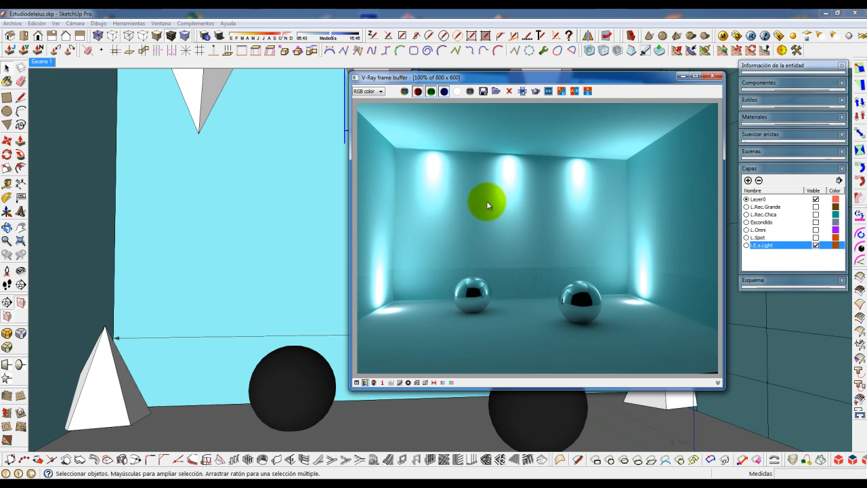
drag(600, 79, 399, 90)
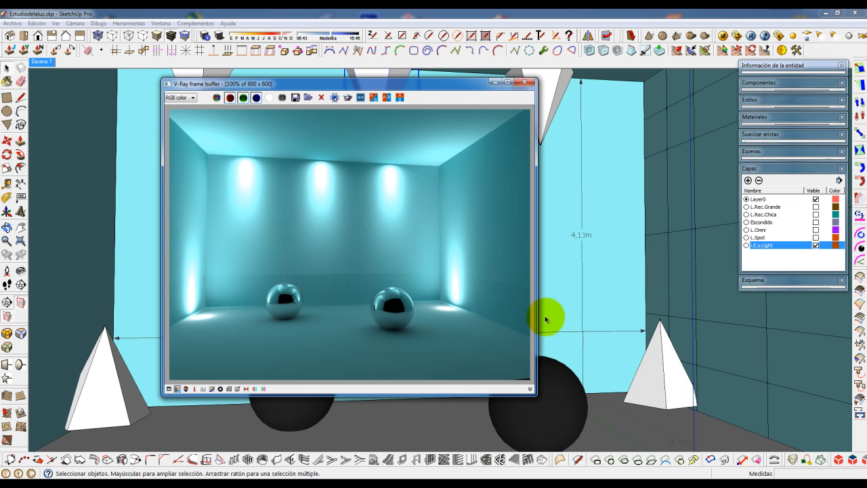
drag(441, 82, 527, 157)
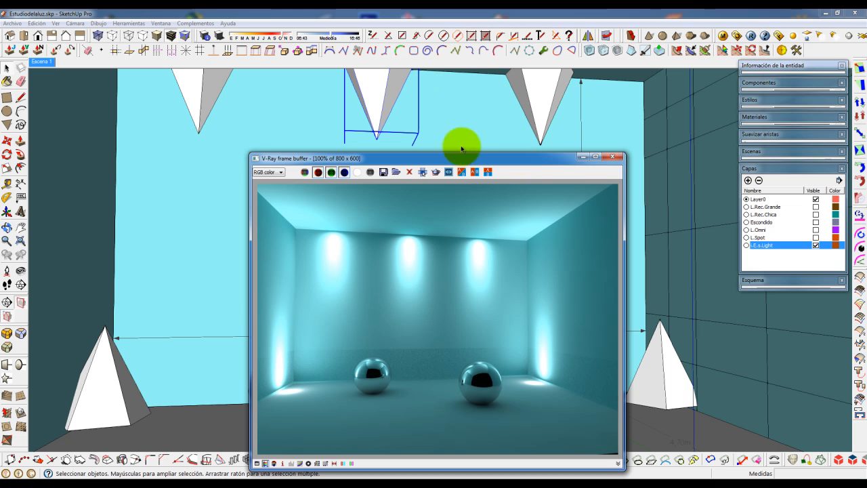
drag(525, 160, 491, 117)
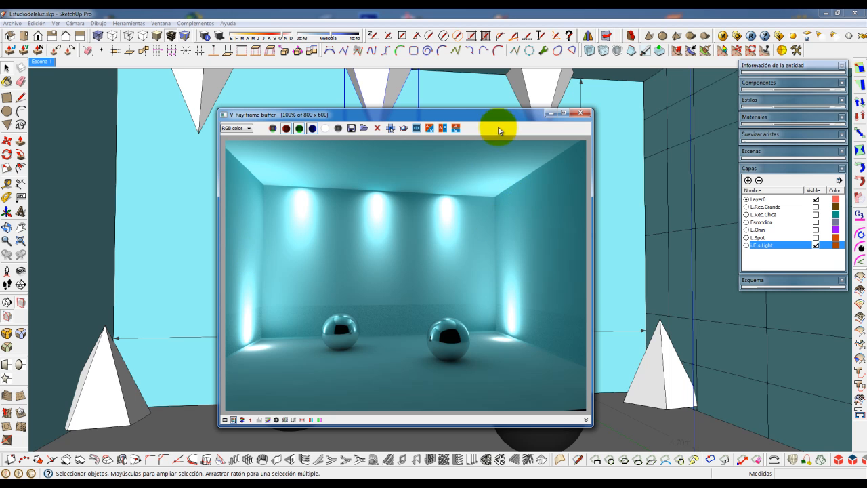
drag(499, 114, 531, 87)
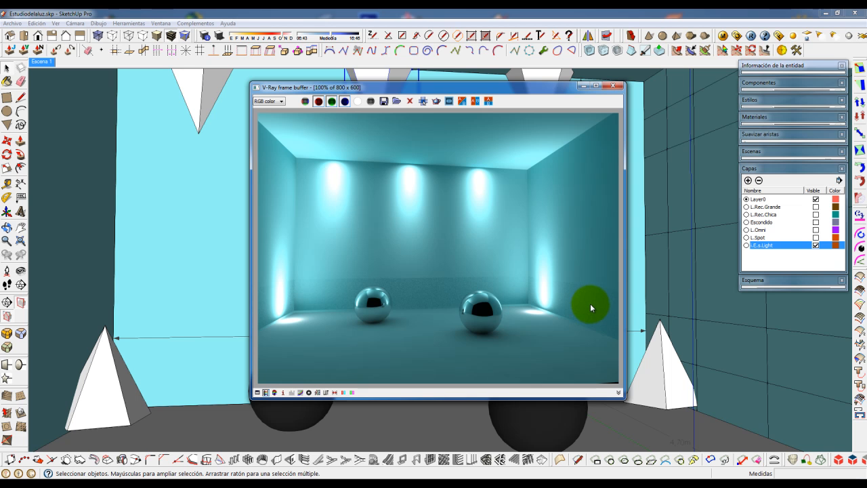
Move the render window off the rightmost ceiling IES light and set that light's filter color to the pale peach custom color.
drag(556, 87, 349, 87)
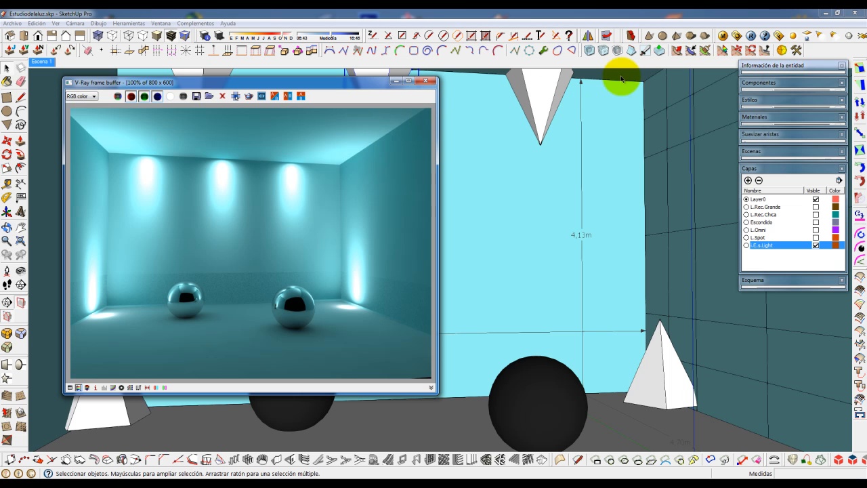
drag(368, 82, 400, 95)
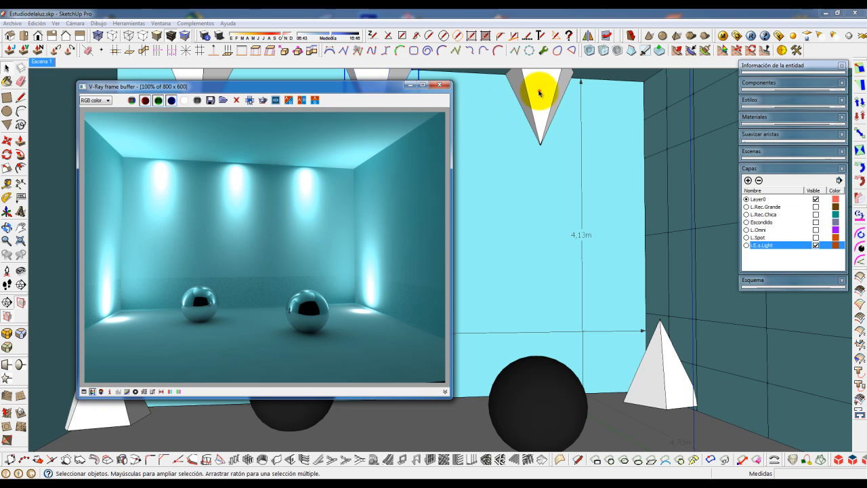
right_click(538, 90)
mouse_move(596, 468)
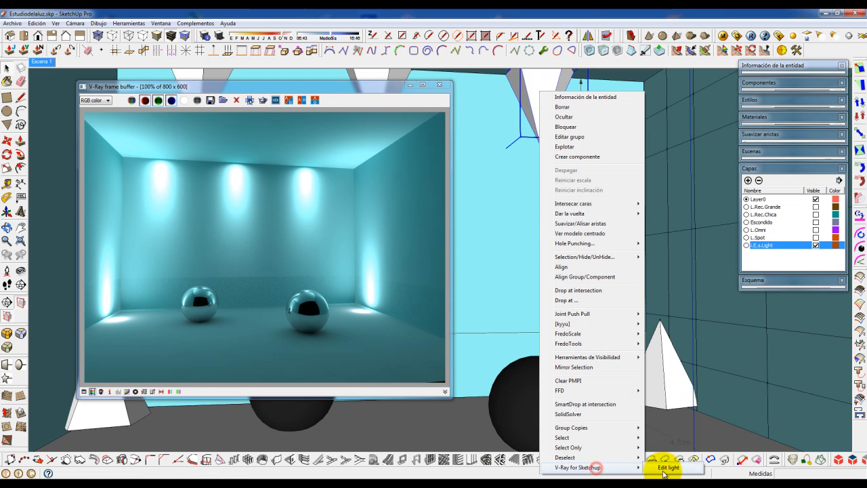
click(663, 469)
drag(510, 169, 638, 104)
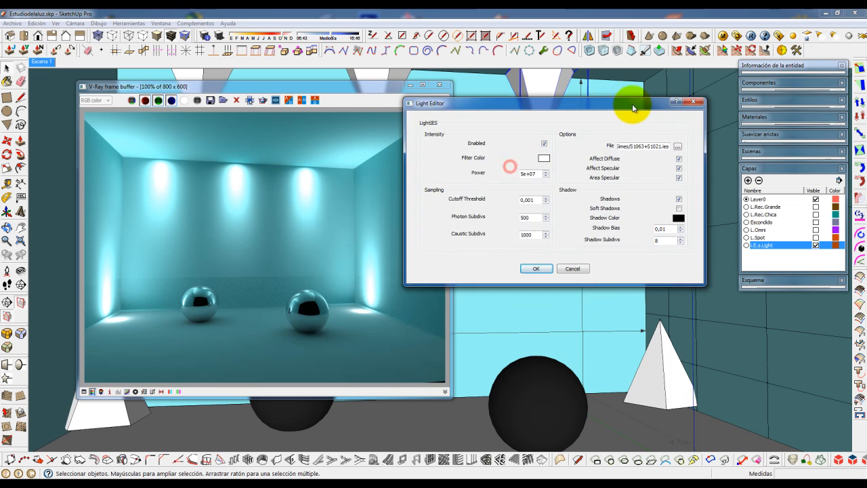
double_click(669, 236)
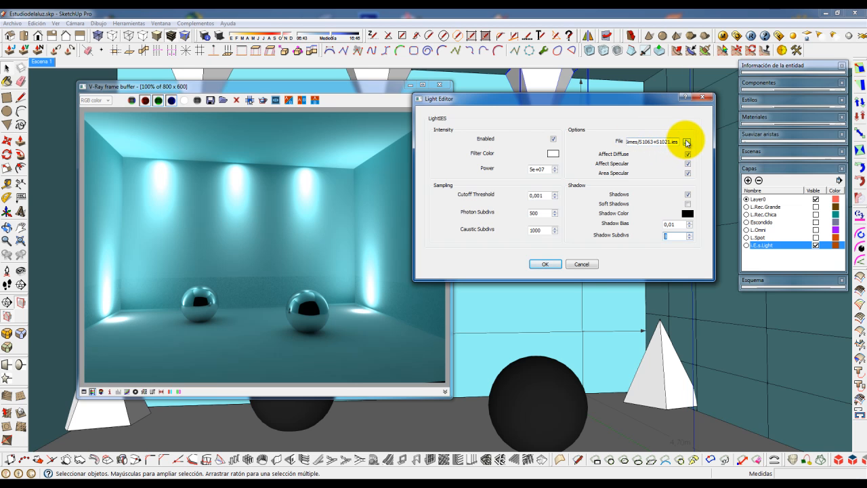
click(553, 154)
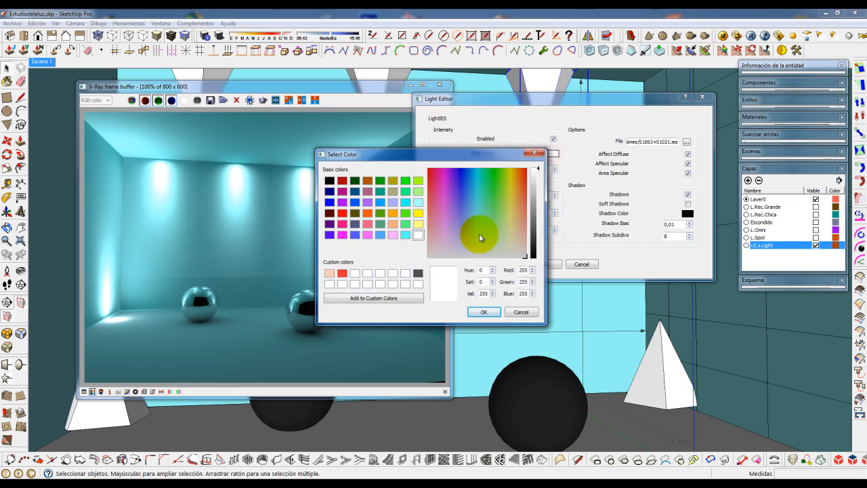
click(342, 284)
click(477, 312)
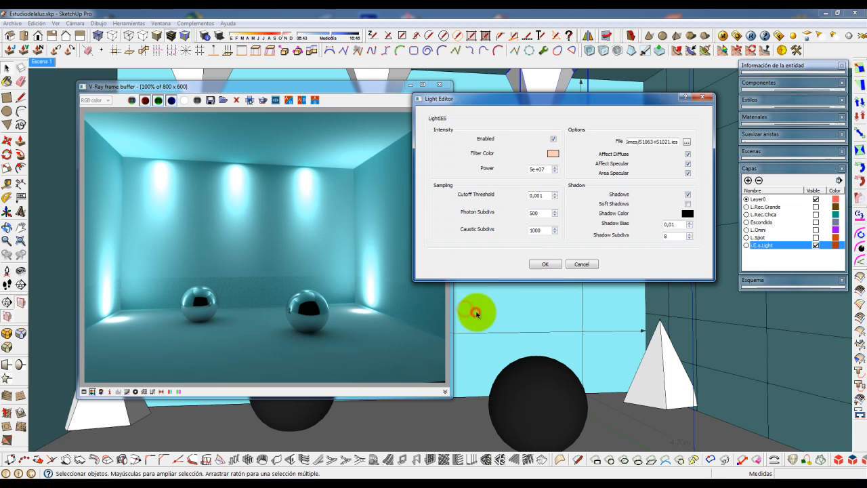
Set the power of the rightmost ceiling IES light to 4e+07 and apply the light settings.
drag(549, 170, 487, 177)
click(547, 169)
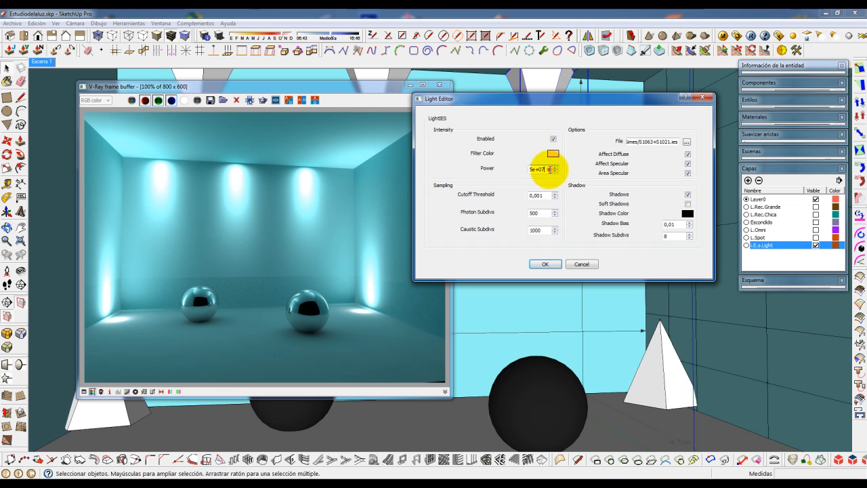
drag(547, 169, 484, 183)
drag(545, 169, 494, 170)
drag(547, 169, 467, 179)
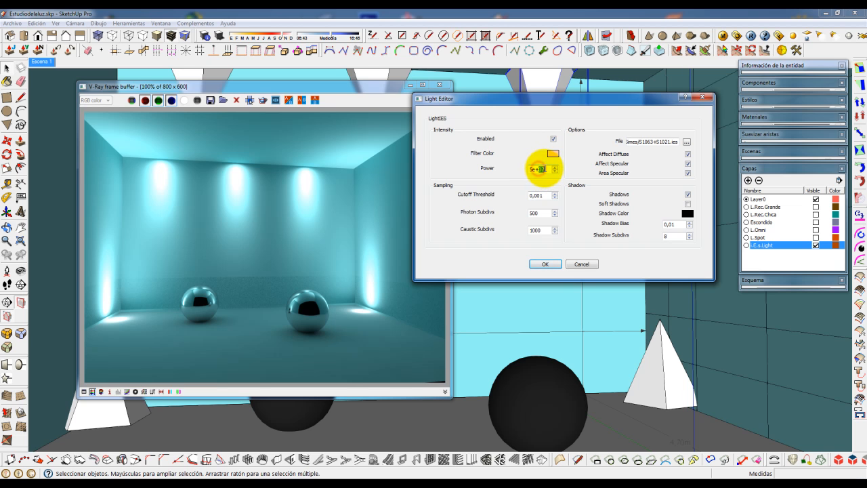
mouse_move(544, 169)
mouse_down()
mouse_move(527, 171)
mouse_move(546, 169)
mouse_up()
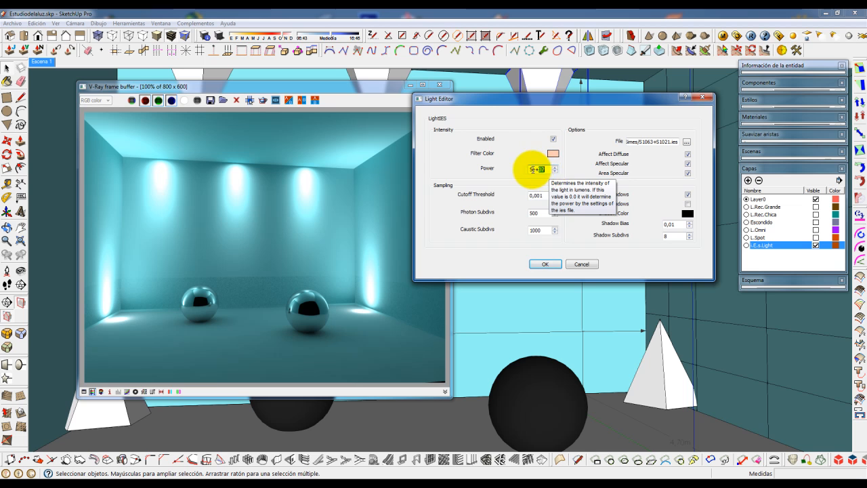
drag(533, 170, 510, 174)
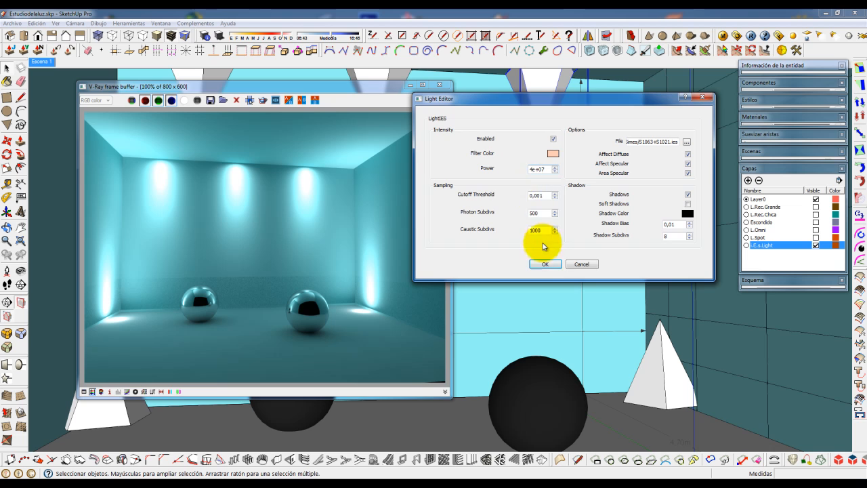
click(545, 264)
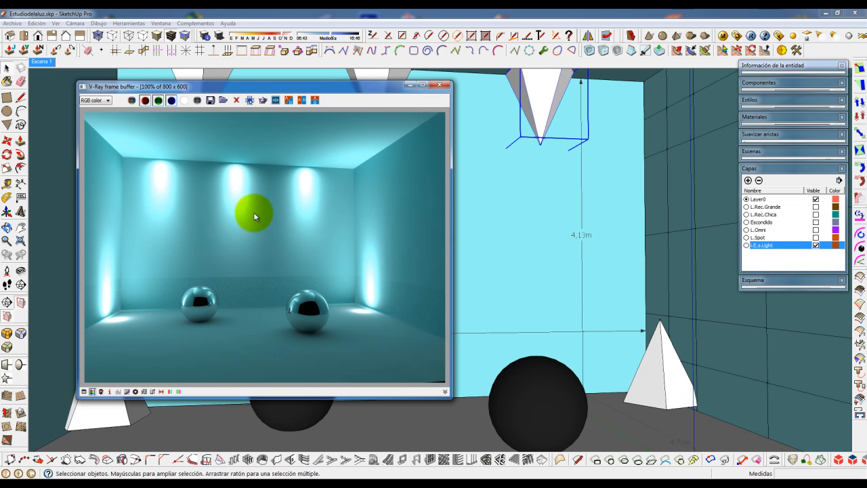
Render the room again with the edited IES light.
click(754, 37)
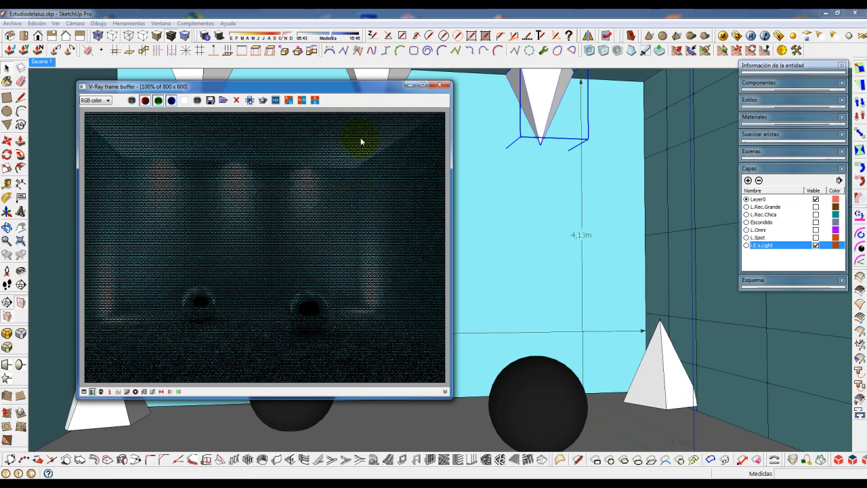
drag(359, 86, 417, 86)
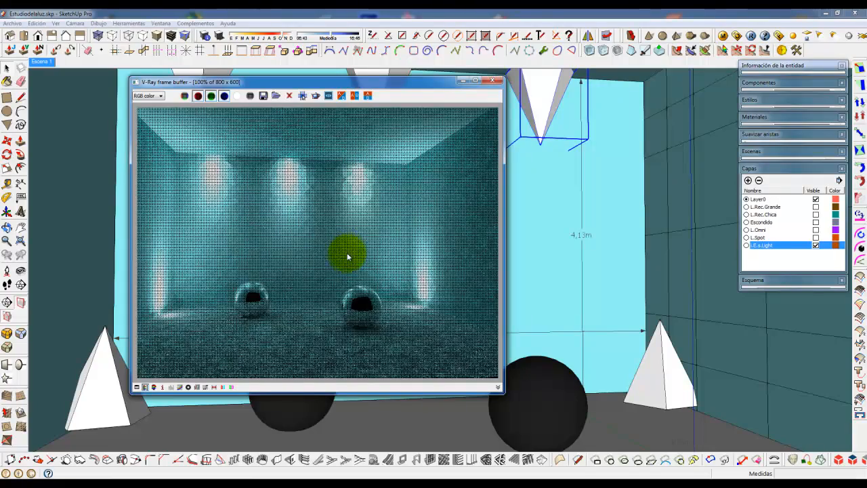
drag(407, 87, 441, 77)
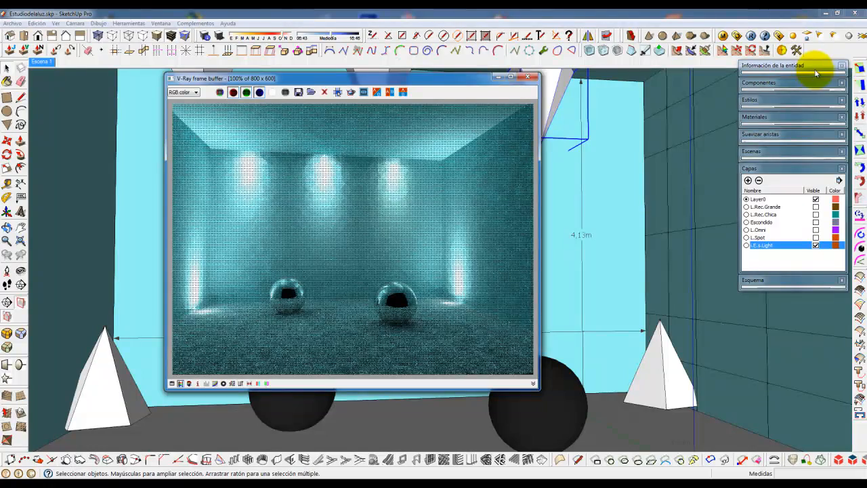
drag(466, 83, 502, 81)
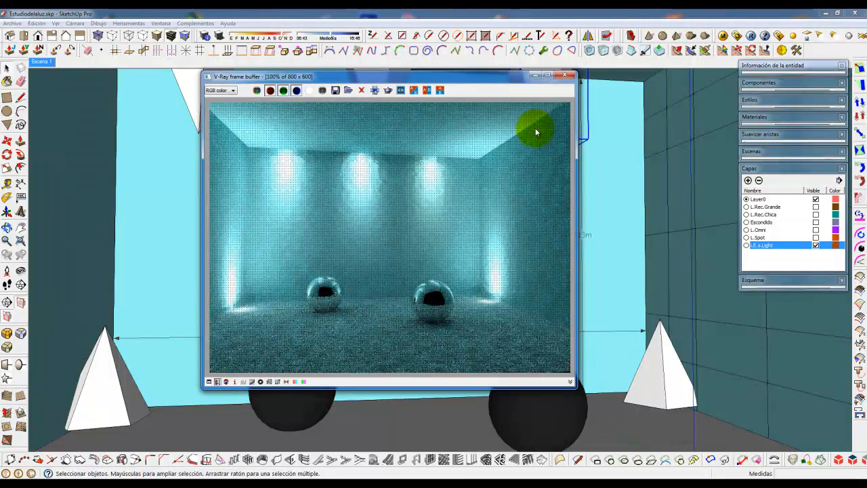
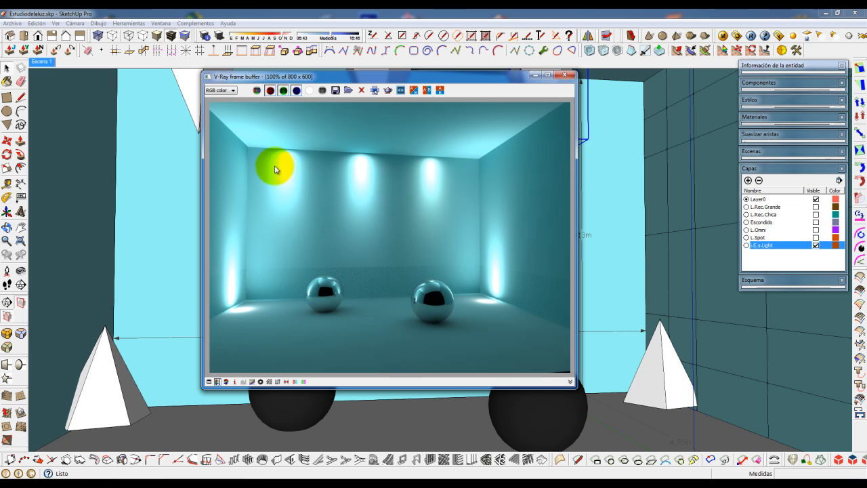
drag(490, 76, 439, 86)
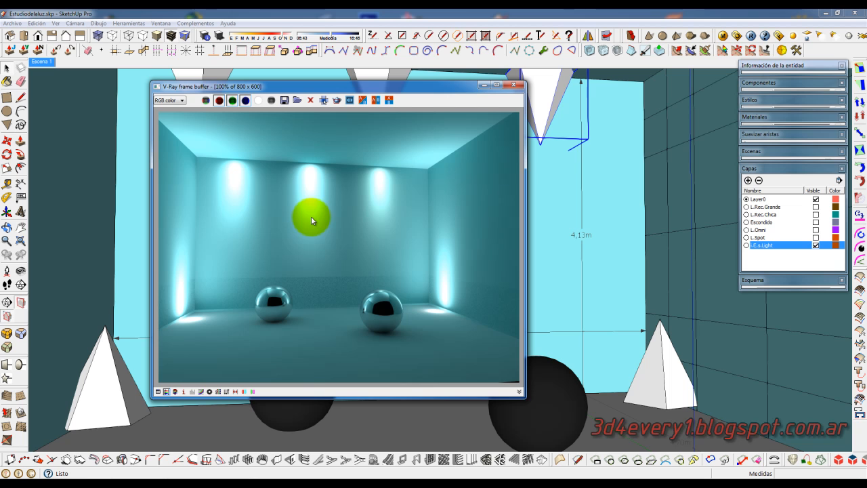
drag(453, 85, 485, 86)
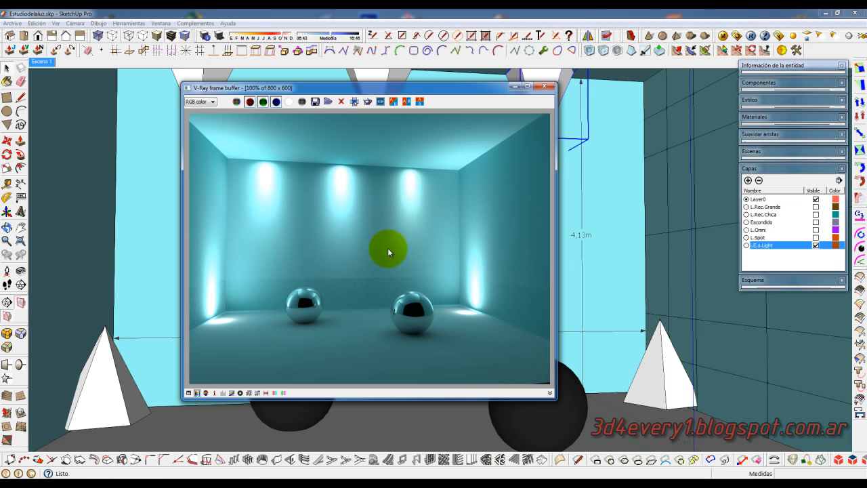
drag(468, 97, 496, 95)
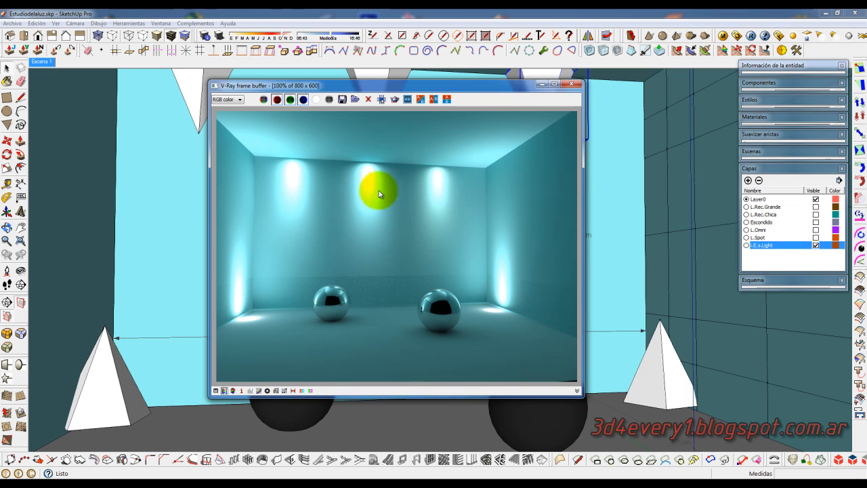
drag(482, 89, 514, 82)
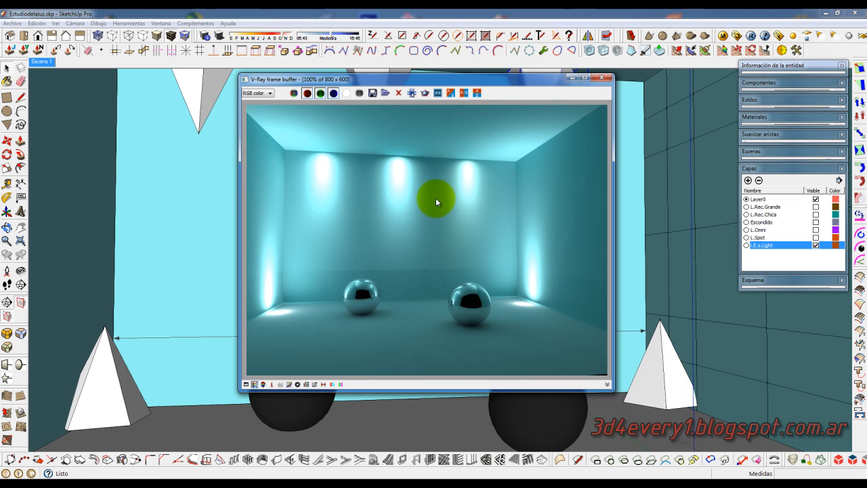
drag(513, 81, 532, 80)
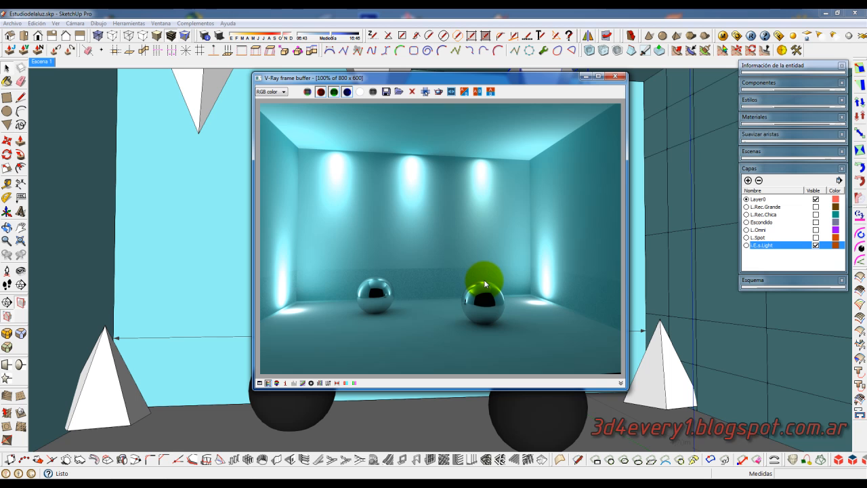
drag(533, 85, 564, 83)
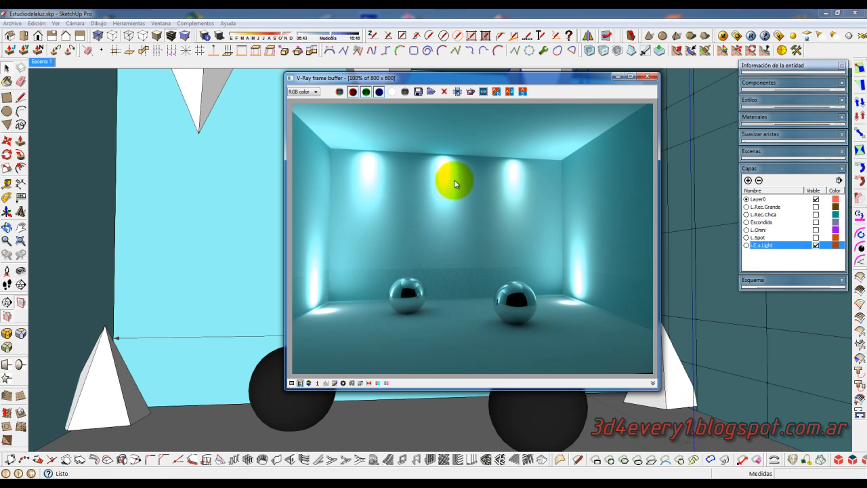
drag(508, 79, 516, 81)
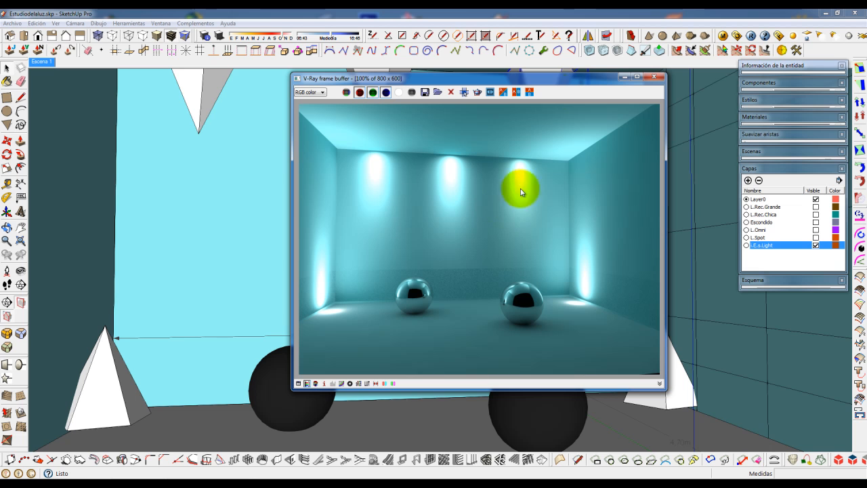
drag(567, 81, 572, 82)
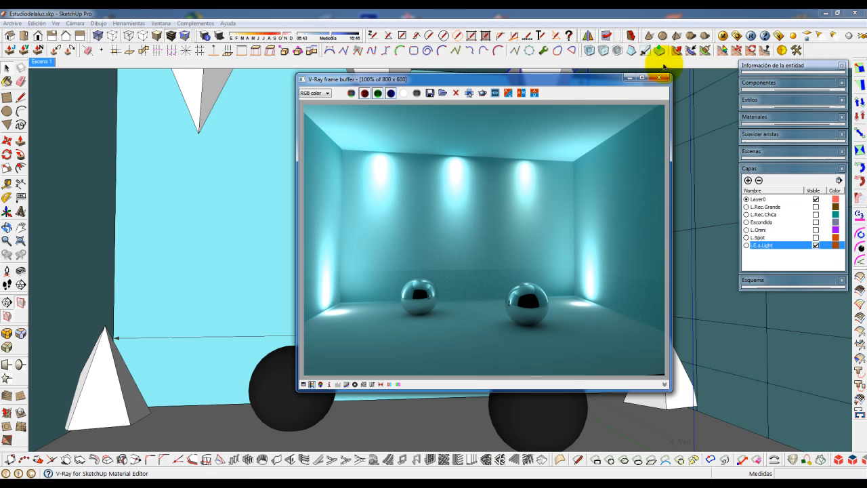
drag(598, 83, 600, 83)
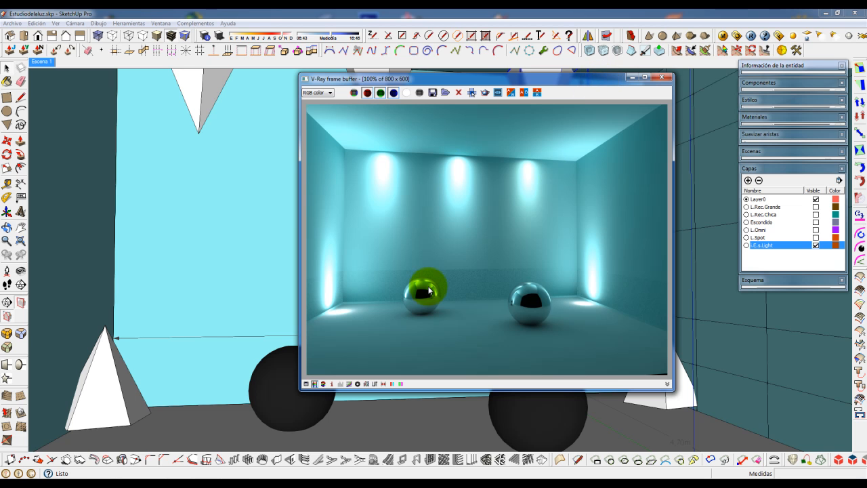
click(495, 152)
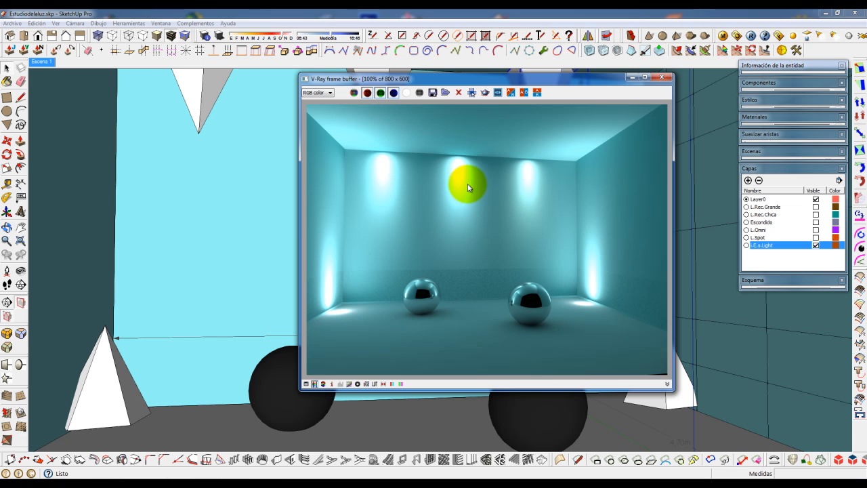
click(572, 161)
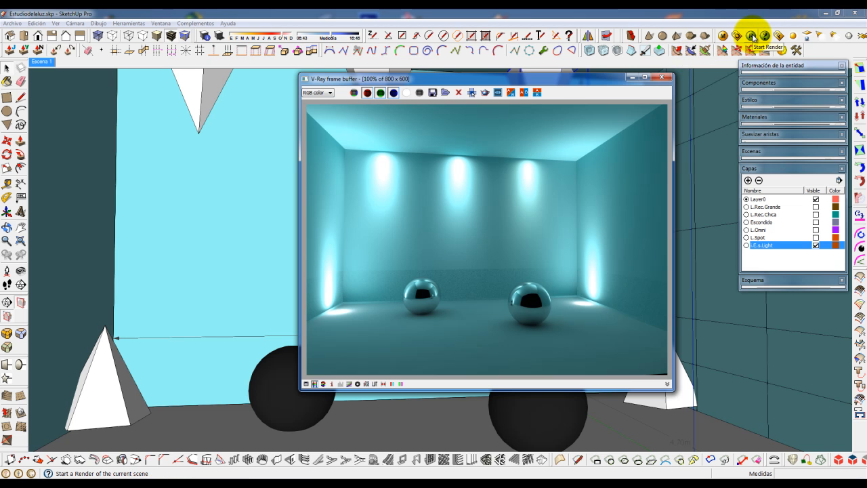
Start another test render of the room lit by the five IES lights.
click(751, 35)
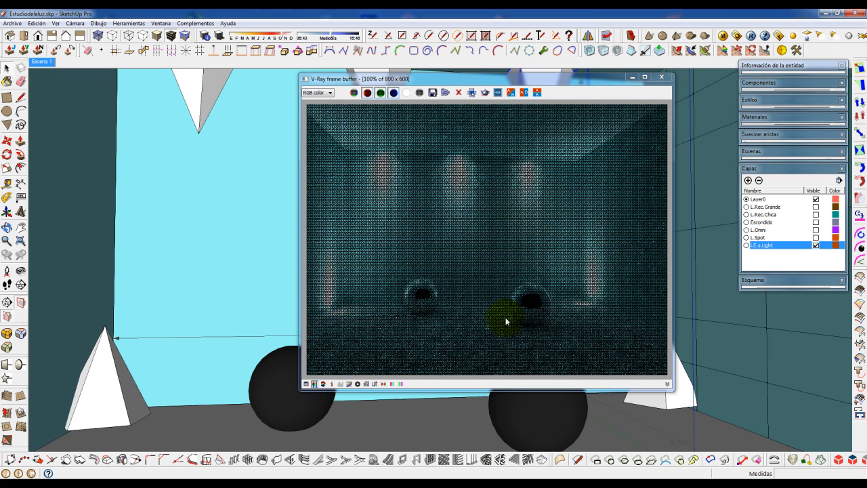
click(423, 296)
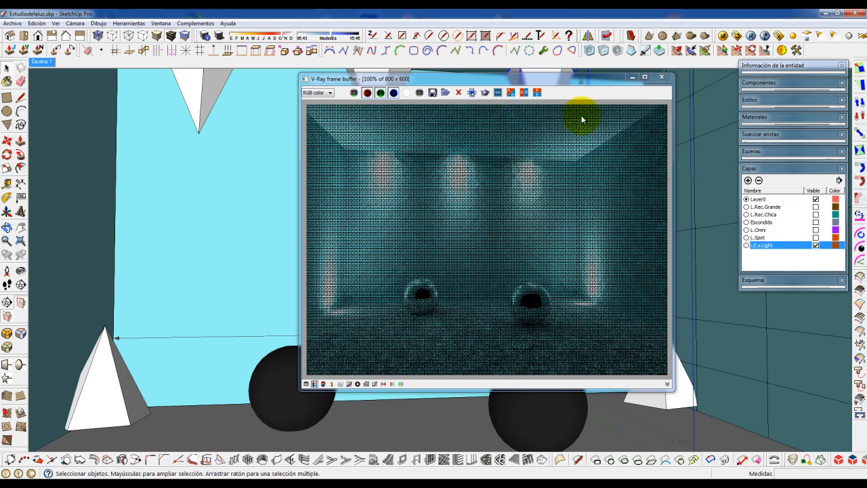
click(350, 248)
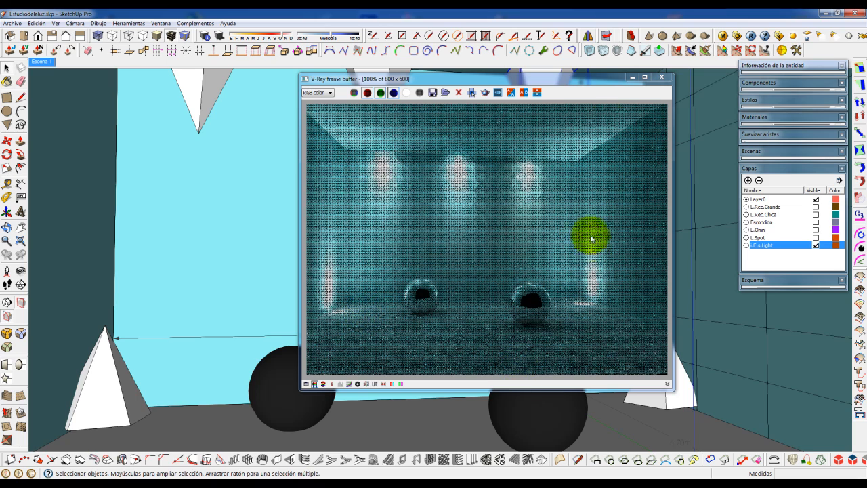
drag(597, 84, 575, 84)
click(464, 271)
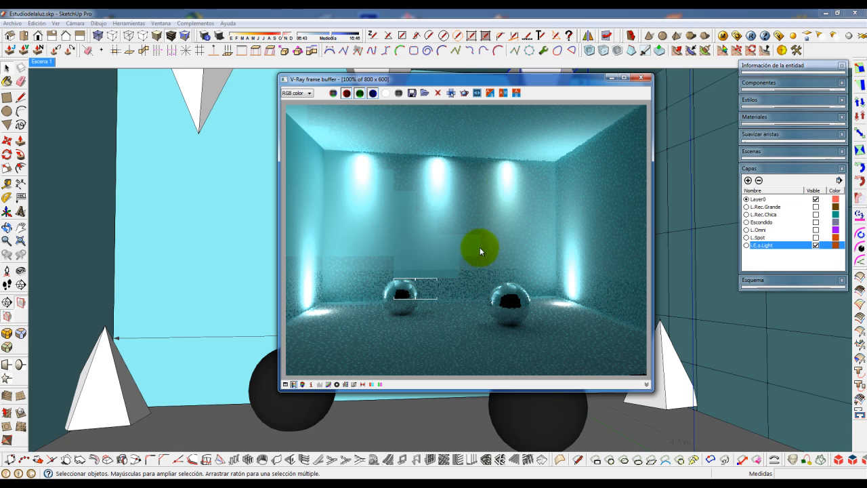
drag(558, 75, 554, 75)
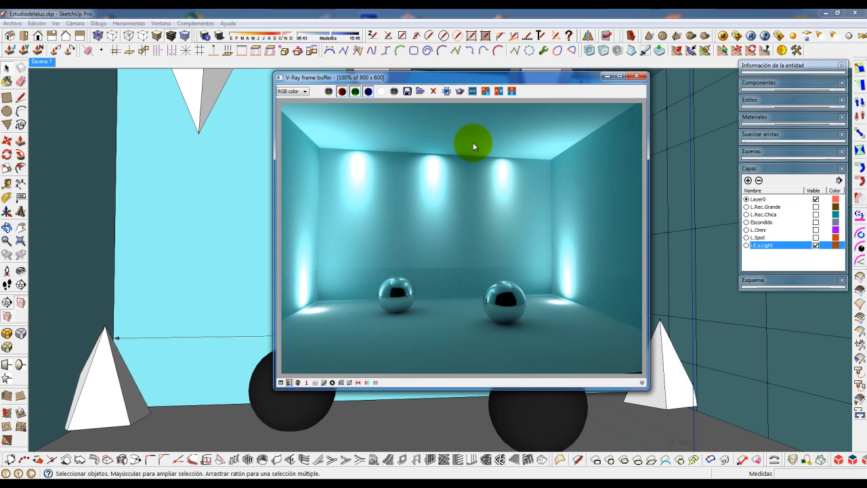
drag(537, 80, 545, 82)
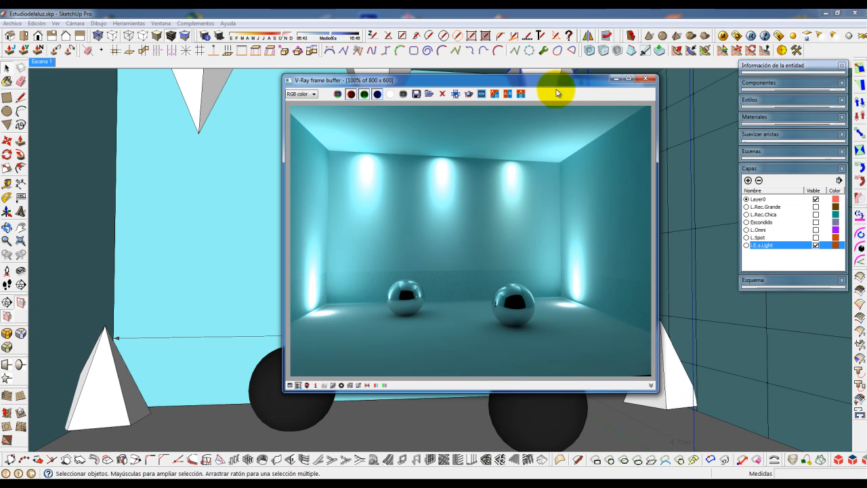
drag(558, 86, 565, 84)
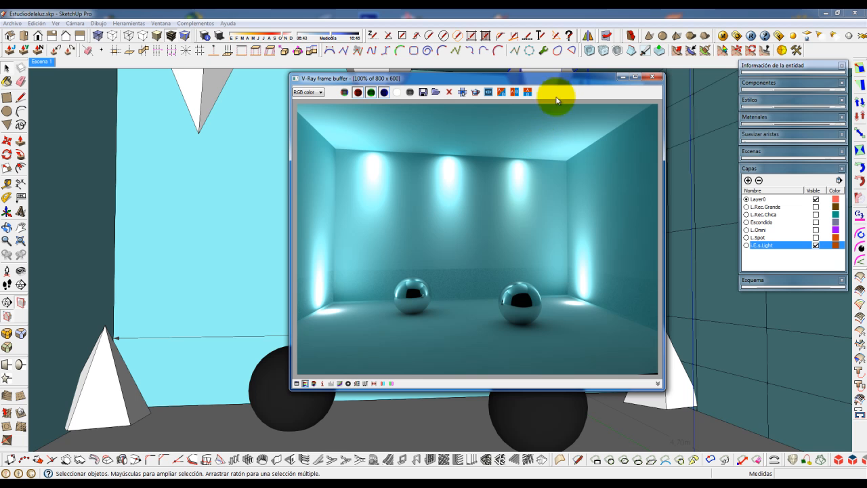
drag(560, 77, 547, 81)
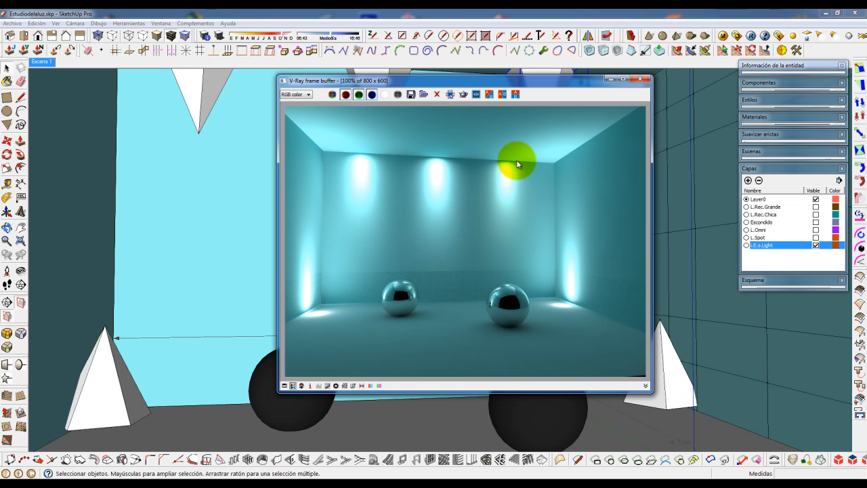
drag(555, 77, 562, 77)
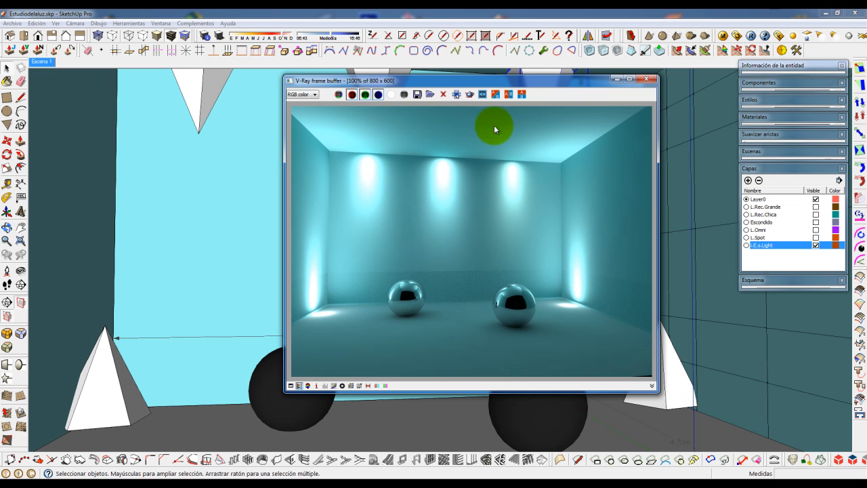
drag(529, 84, 534, 84)
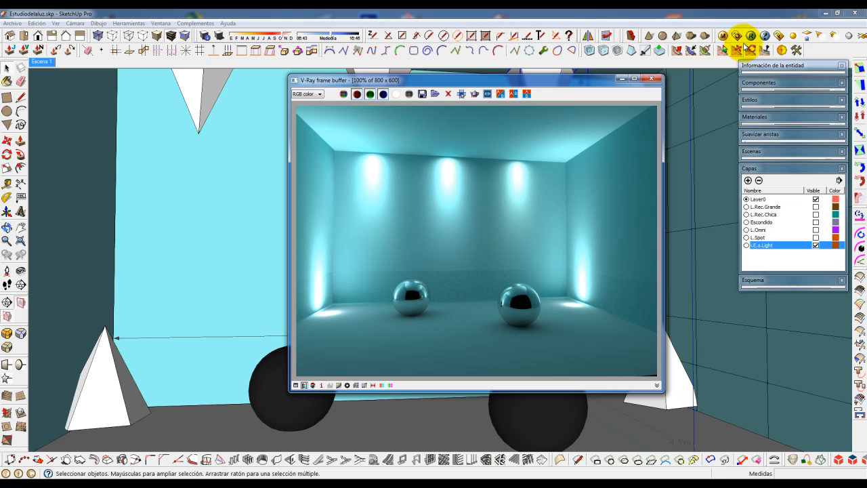
Enable Override Materials in the V-Ray Global Switches and set the override material color to a neutral grey with value 128.
click(736, 34)
drag(519, 70, 551, 59)
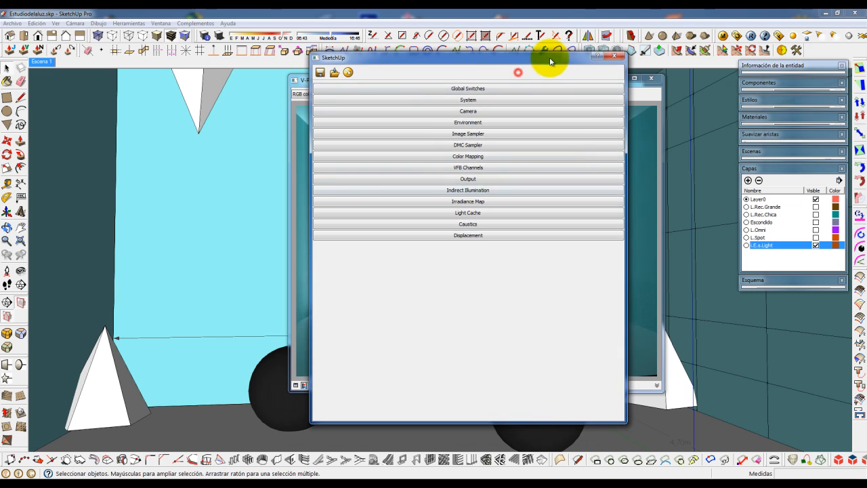
click(466, 89)
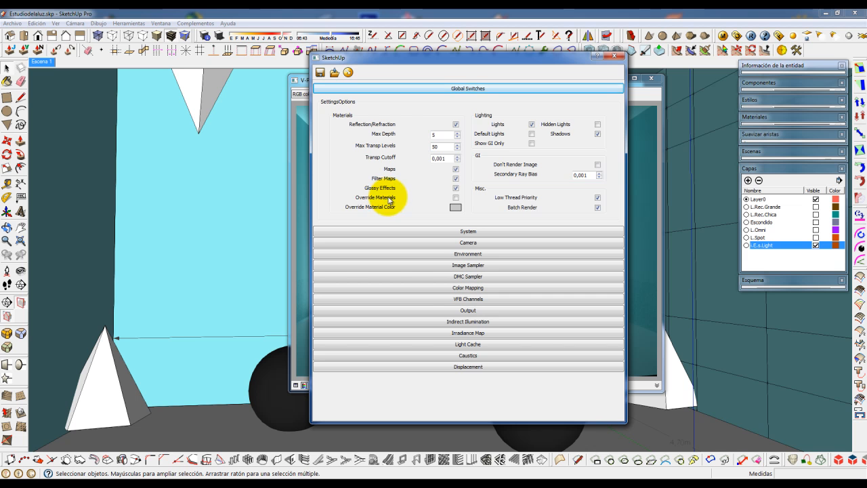
drag(537, 59, 381, 76)
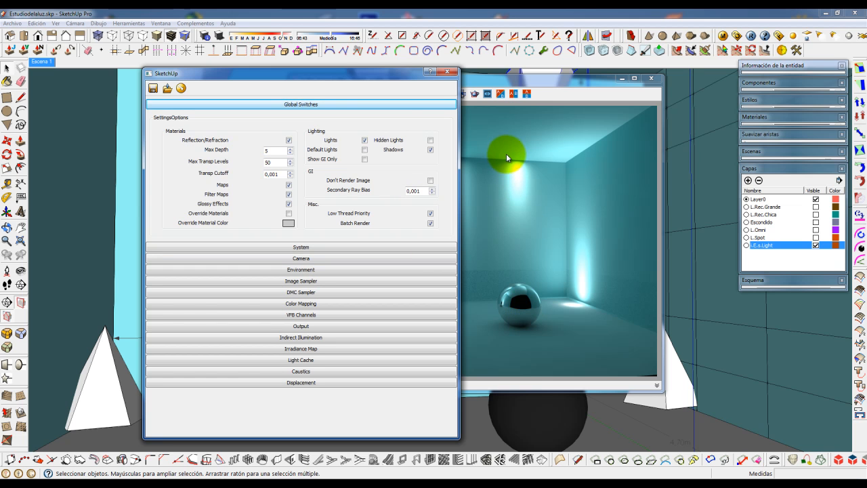
drag(363, 72, 289, 68)
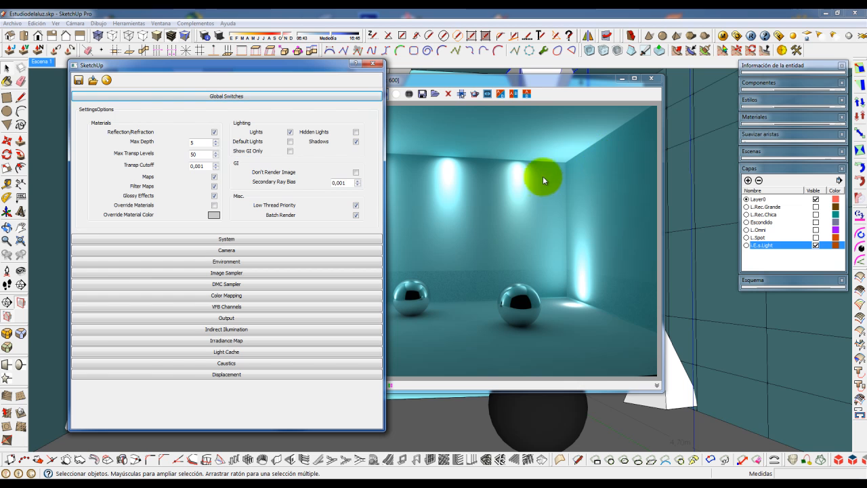
click(215, 205)
click(213, 215)
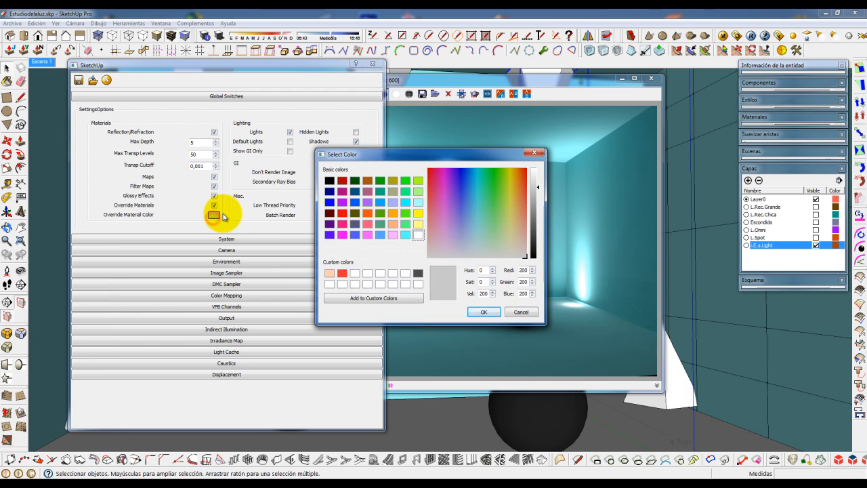
double_click(486, 293)
text(128)
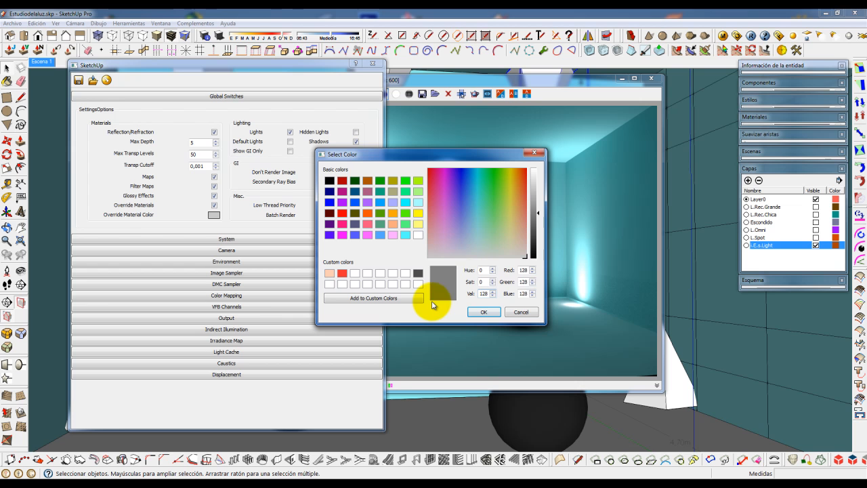
click(482, 311)
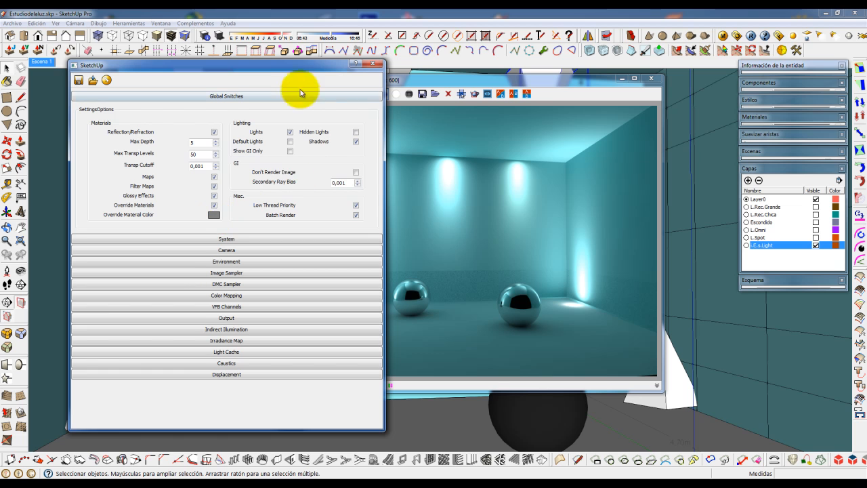
Render the room with the grey override material, keeping the render window beside the V-Ray options, and close the options.
drag(294, 64, 285, 66)
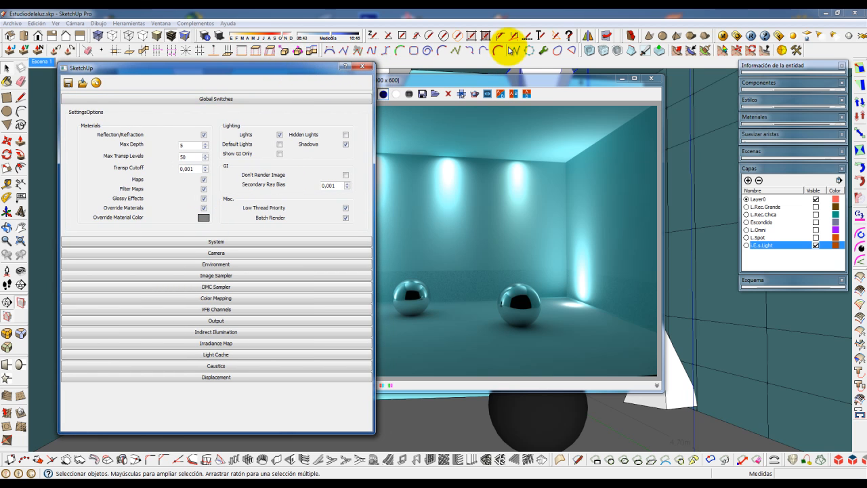
click(613, 162)
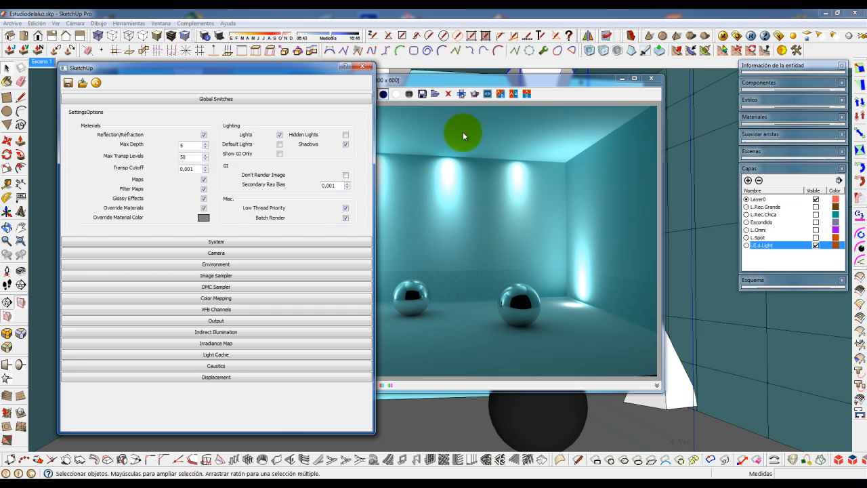
click(752, 34)
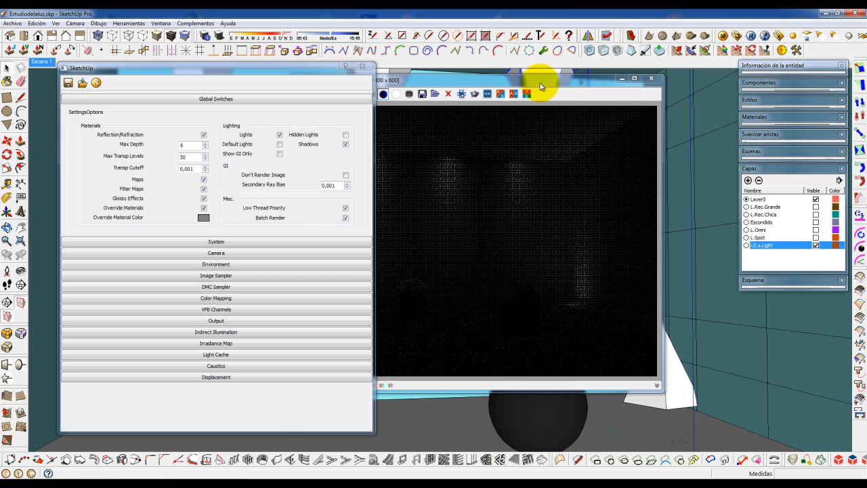
mouse_move(521, 83)
mouse_down()
mouse_move(606, 85)
mouse_move(611, 77)
mouse_up()
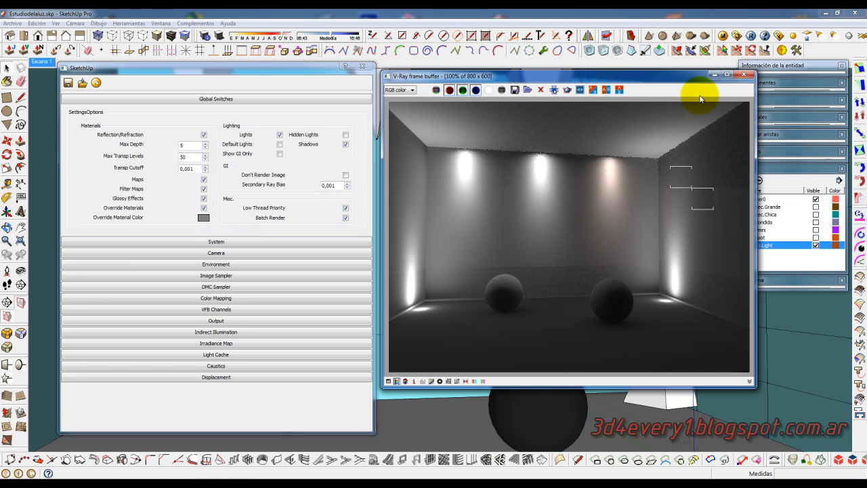
click(363, 66)
Exclude the chrome_shiny material from the override by turning off Effected by Override Material, and close the Material Editor.
click(718, 41)
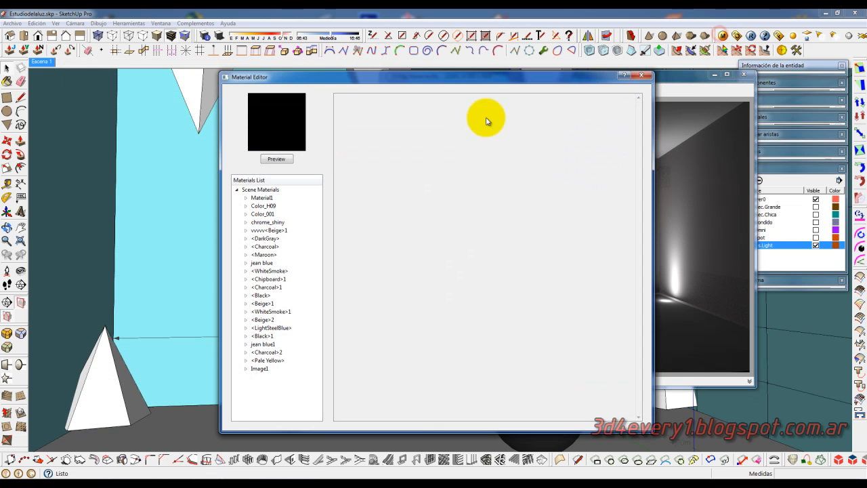
drag(486, 76, 416, 58)
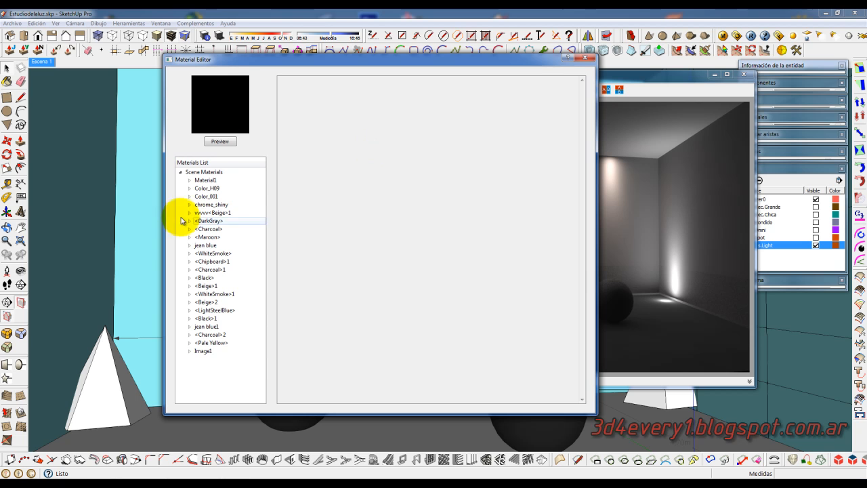
click(216, 204)
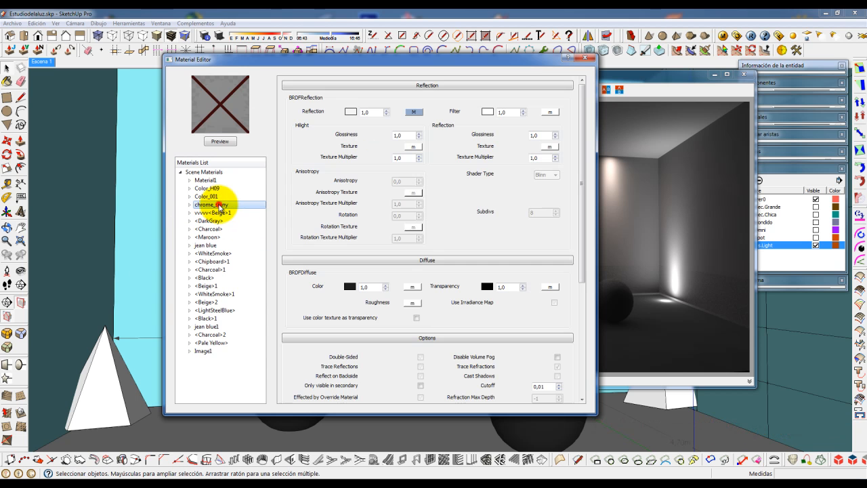
drag(581, 184, 573, 305)
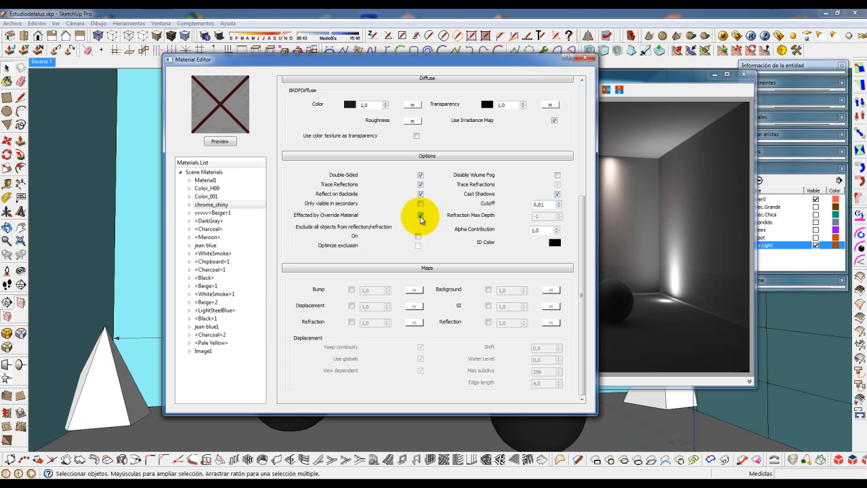
drag(463, 59, 388, 65)
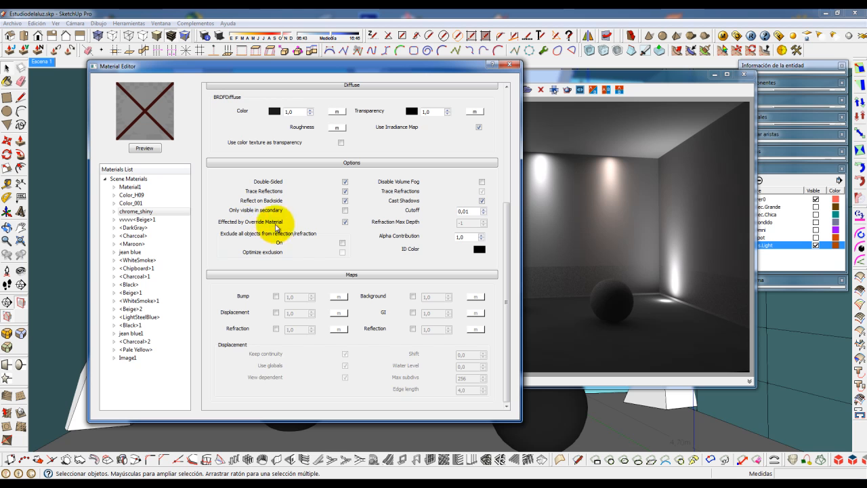
drag(422, 68, 375, 82)
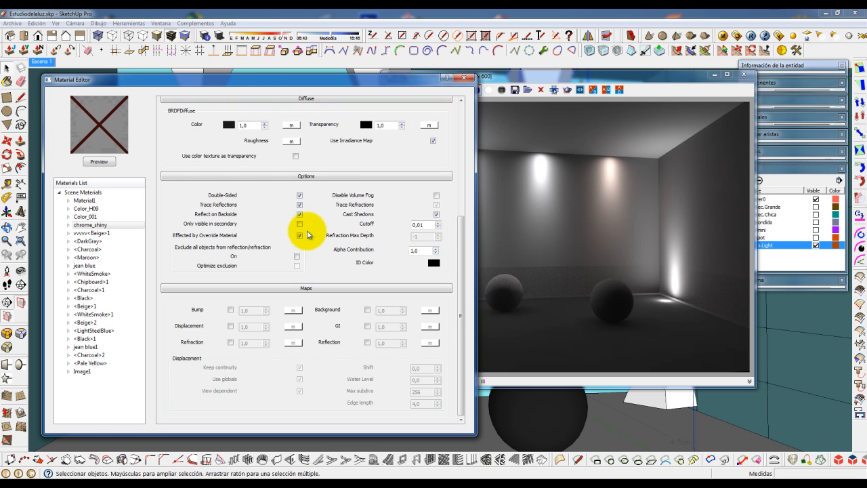
click(298, 236)
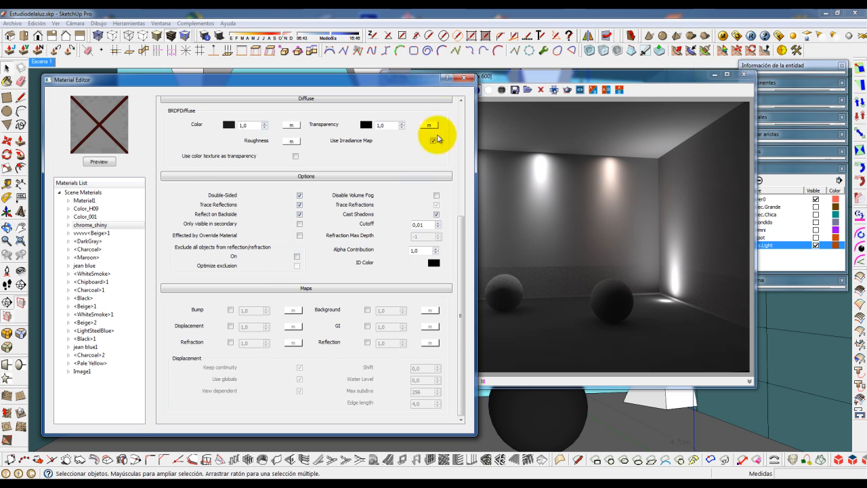
click(465, 79)
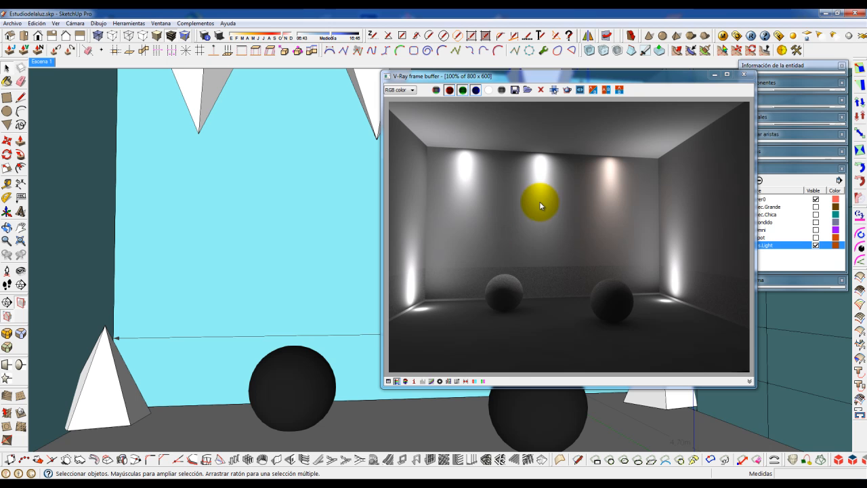
Define a render region around the left sphere in the frame buffer and re-render only that region.
drag(658, 77, 599, 78)
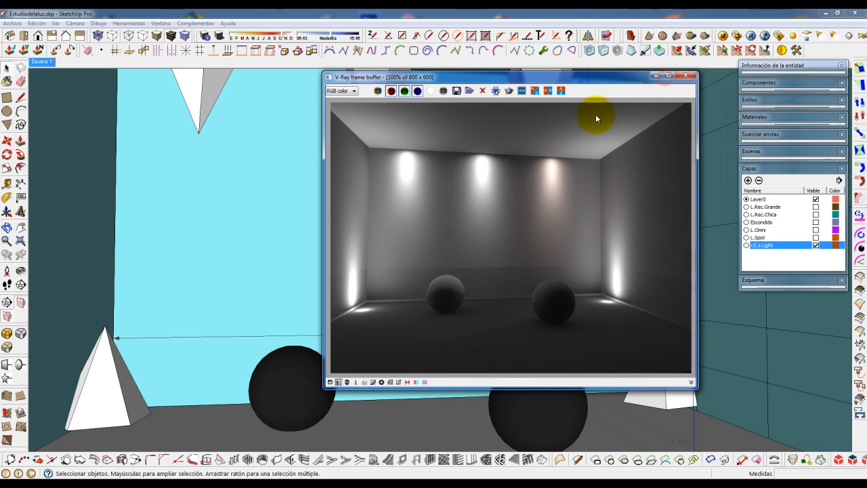
click(509, 90)
drag(399, 250, 450, 293)
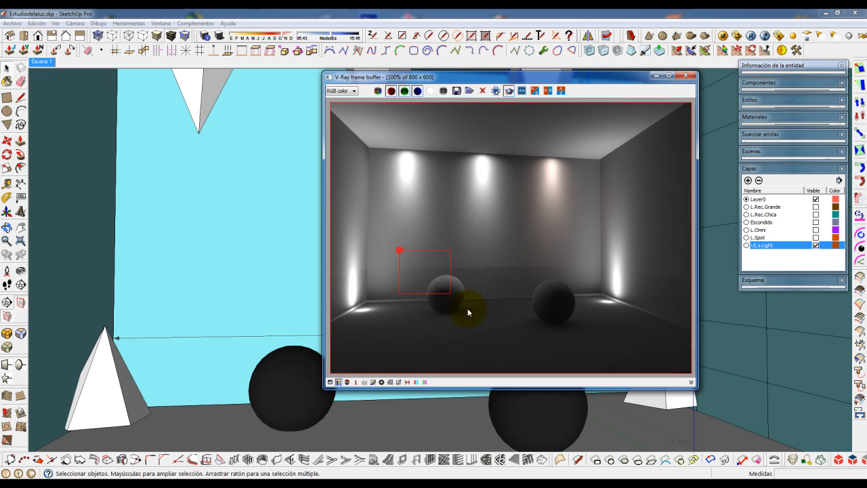
drag(486, 330, 488, 330)
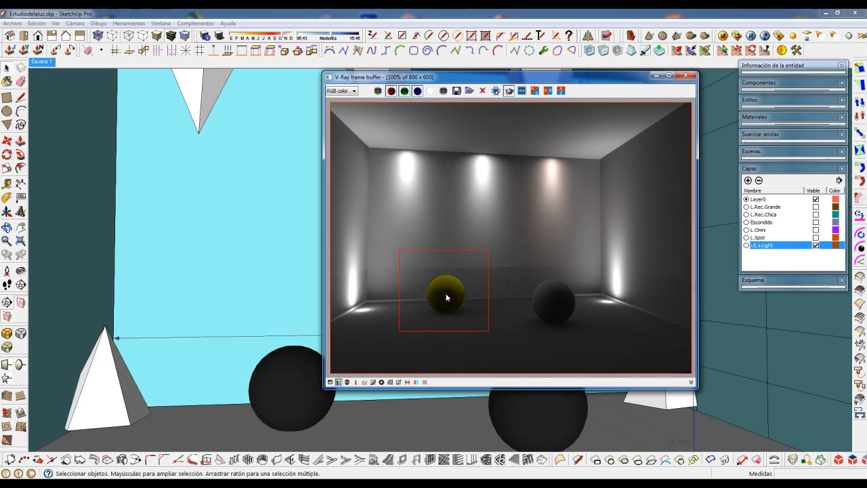
click(751, 35)
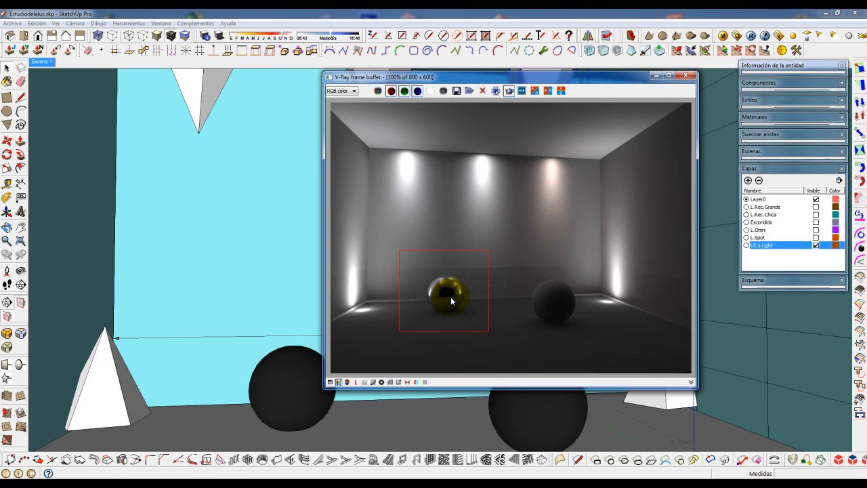
drag(615, 81, 550, 88)
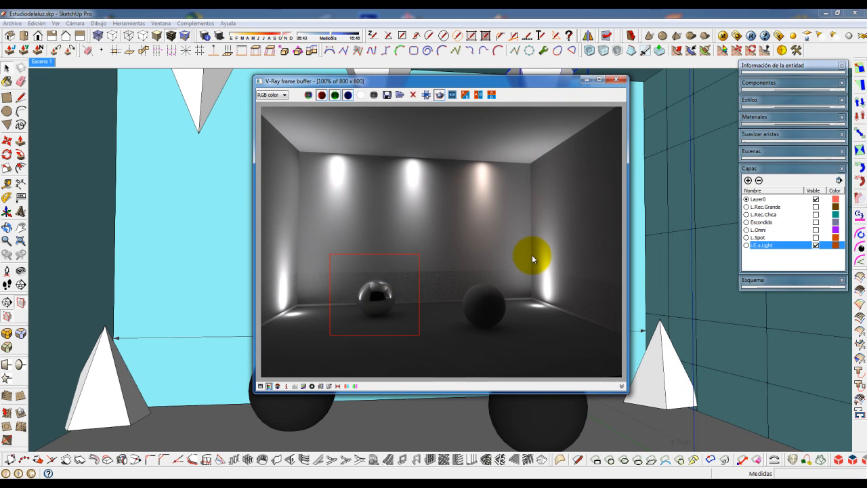